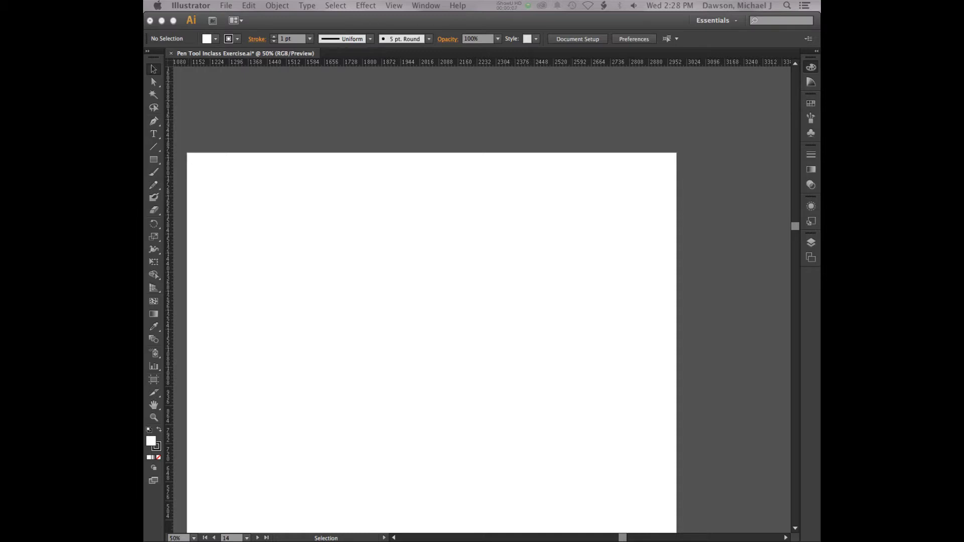
# - Toggle between the Selection (V) and Direct Selection (A) tools, ending on the Pen tool (P)
pyautogui.hscroll(-3, 376, 142)
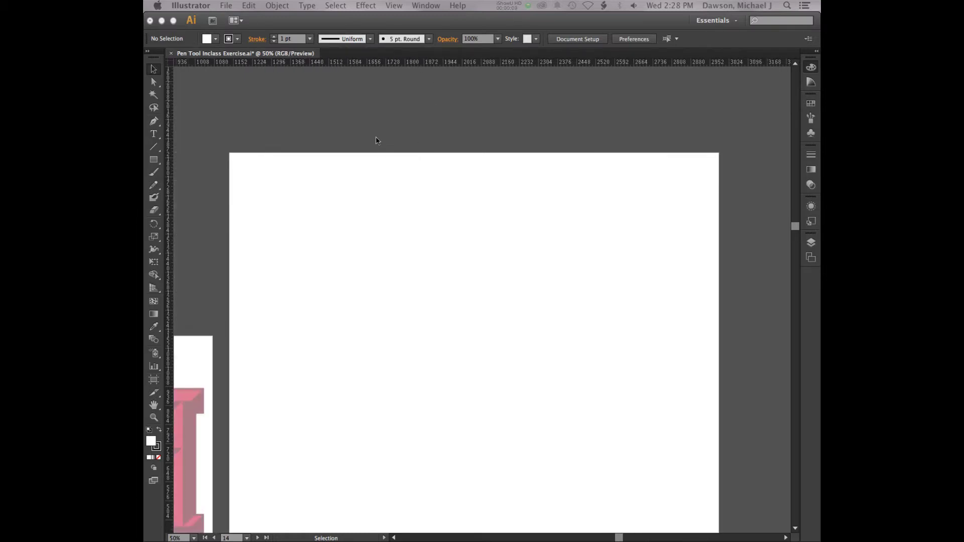
pyautogui.scroll(-5, 378, 141)
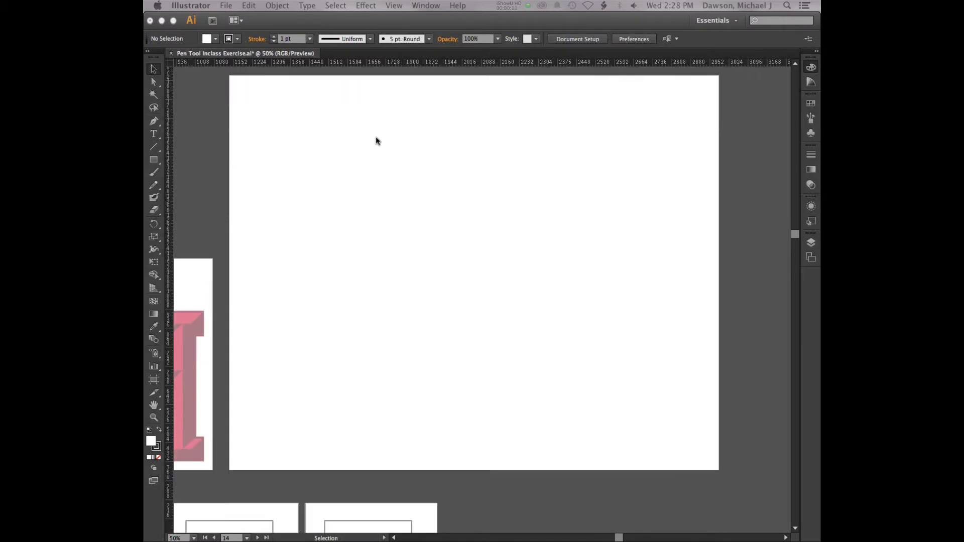
pyautogui.scroll(1, 377, 141)
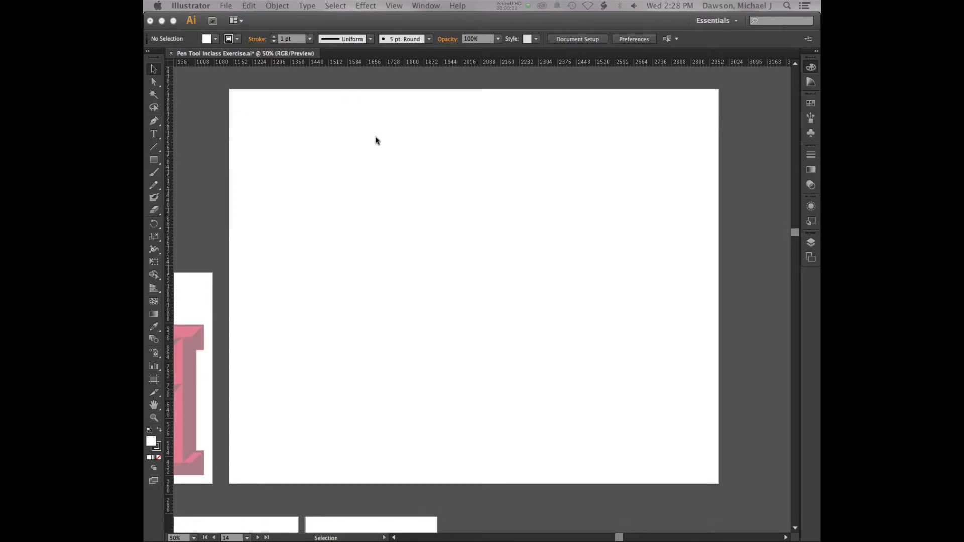
pyautogui.scroll(-1, 378, 141)
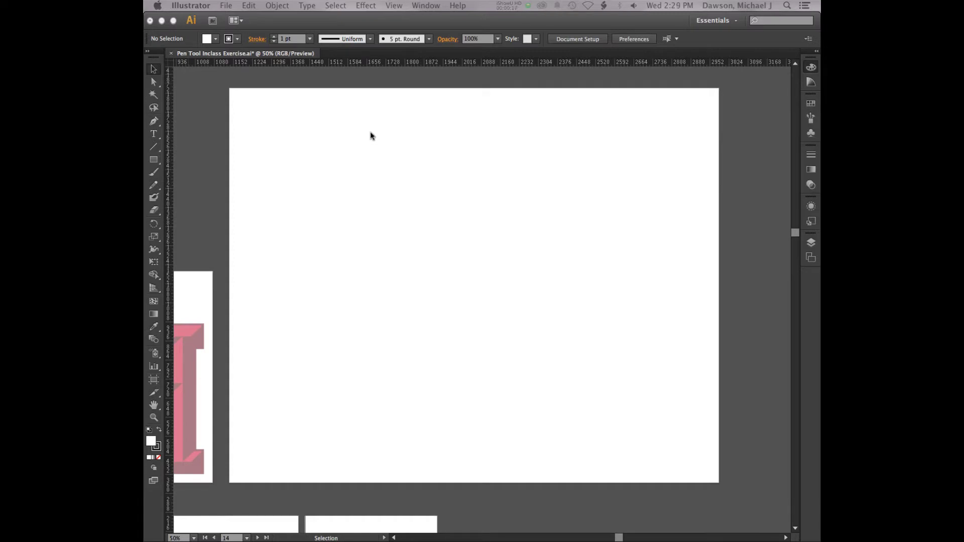
pyautogui.scroll(1, 373, 135)
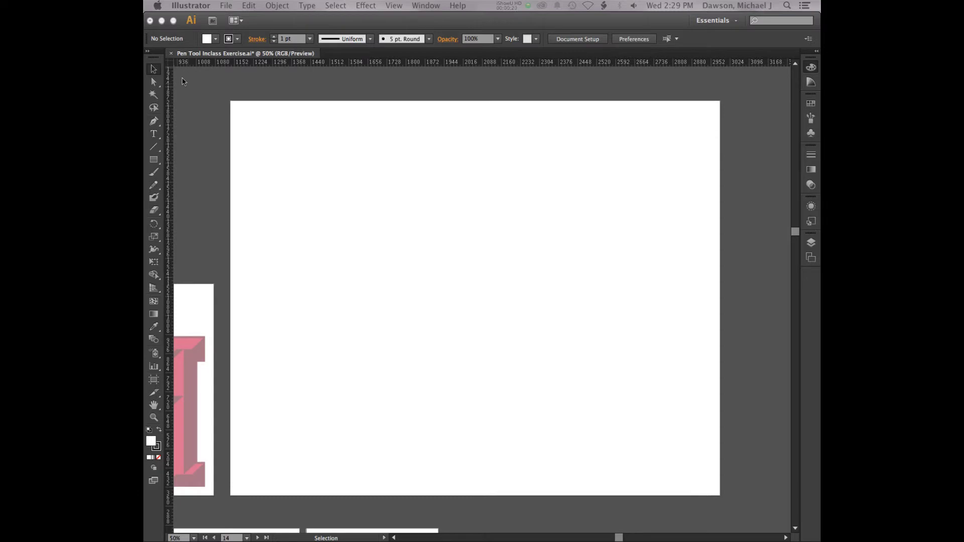
pyautogui.click(155, 84)
pyautogui.click(155, 84)
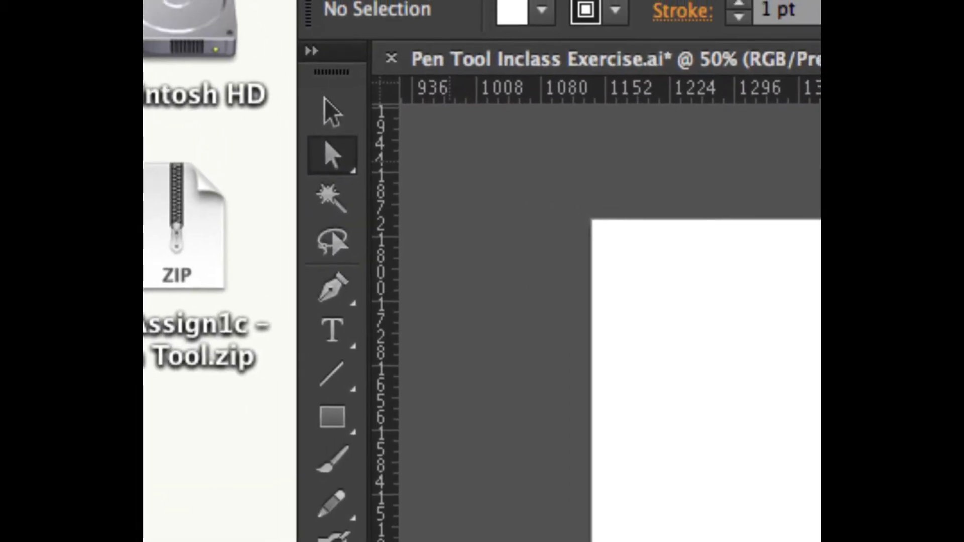
pyautogui.press('v')
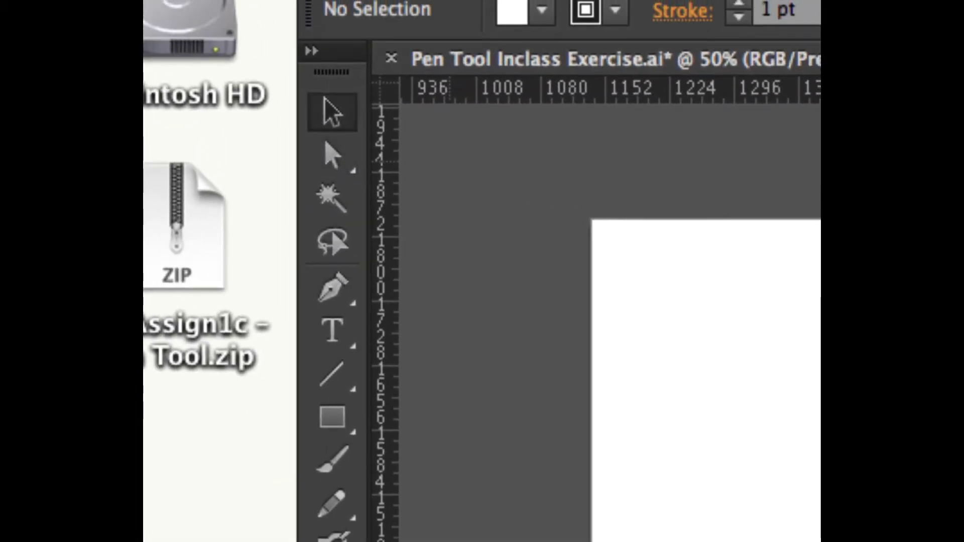
pyautogui.press('a')
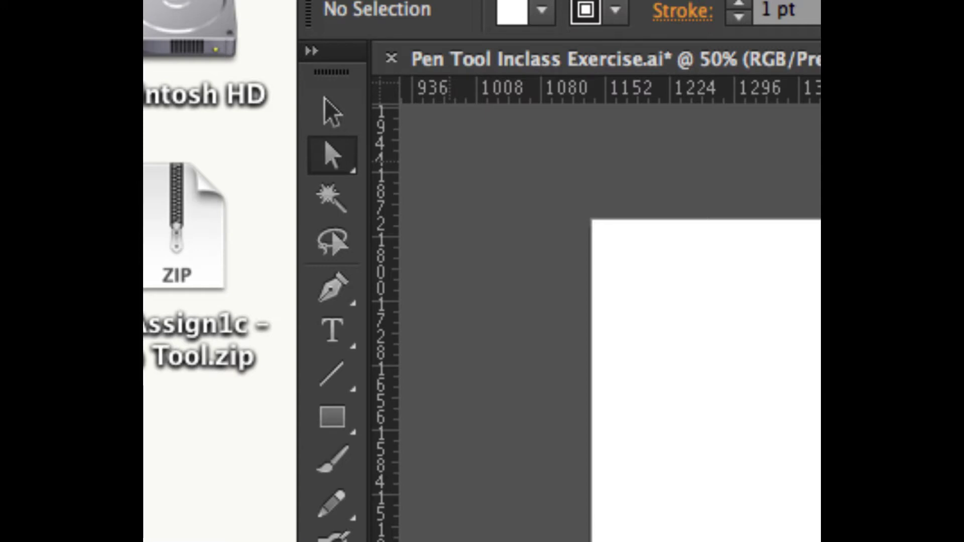
pyautogui.press('p')
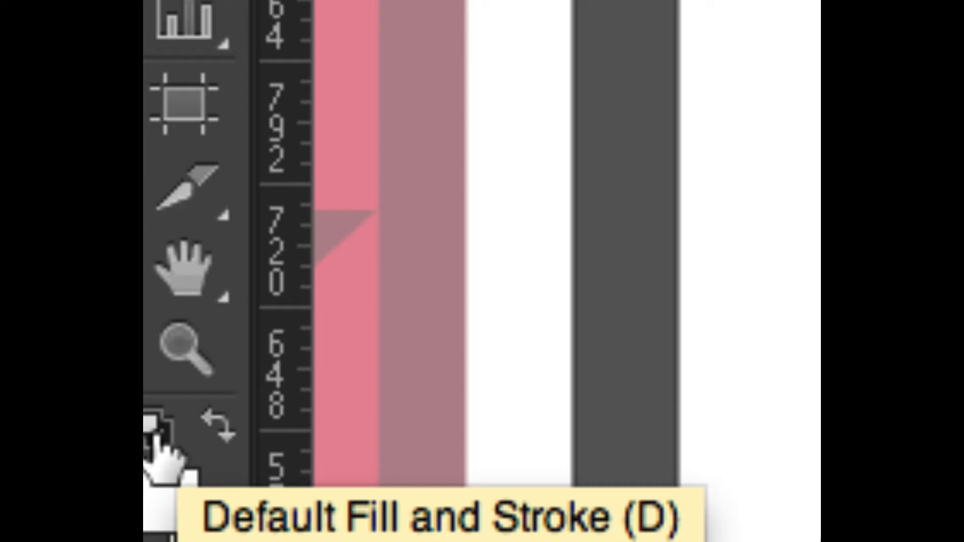
# - Restore the default fill and stroke colours from the toolbar
pyautogui.click(155, 436)
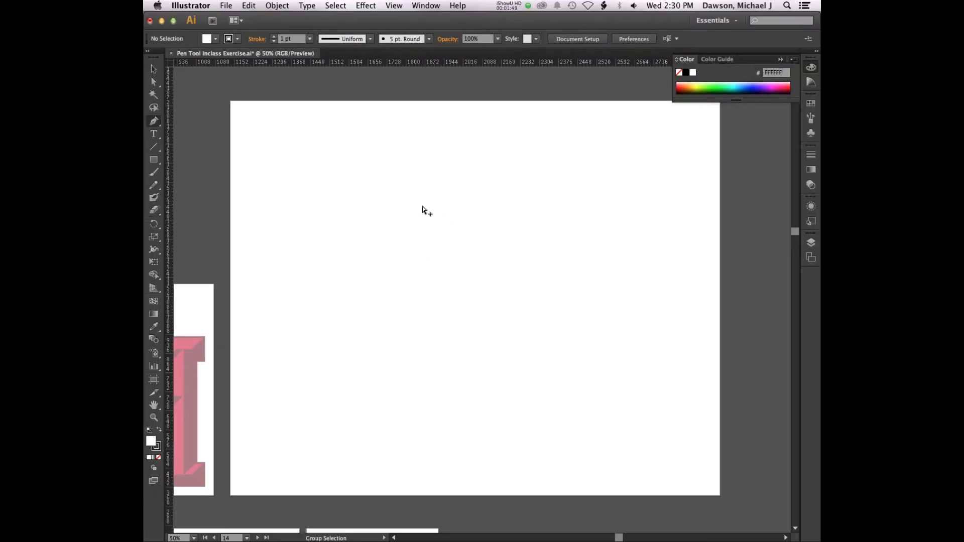
# - Drag out the first Pen anchor of a new path near the artboard's top-left
pyautogui.press('p')
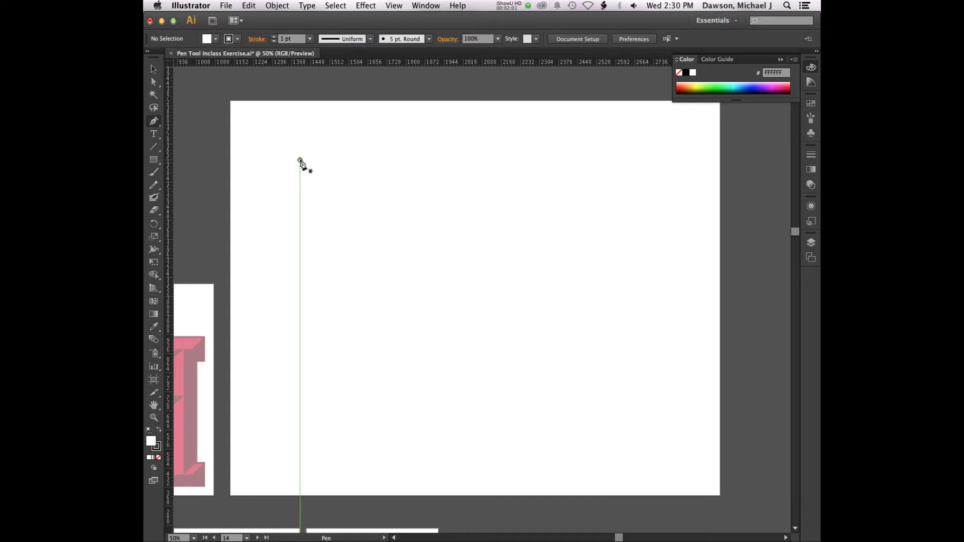
pyautogui.moveTo(300, 160)
pyautogui.mouseDown()
pyautogui.moveTo(478, 160)
pyautogui.moveTo(353, 162)
pyautogui.moveTo(302, 176)
pyautogui.mouseUp()
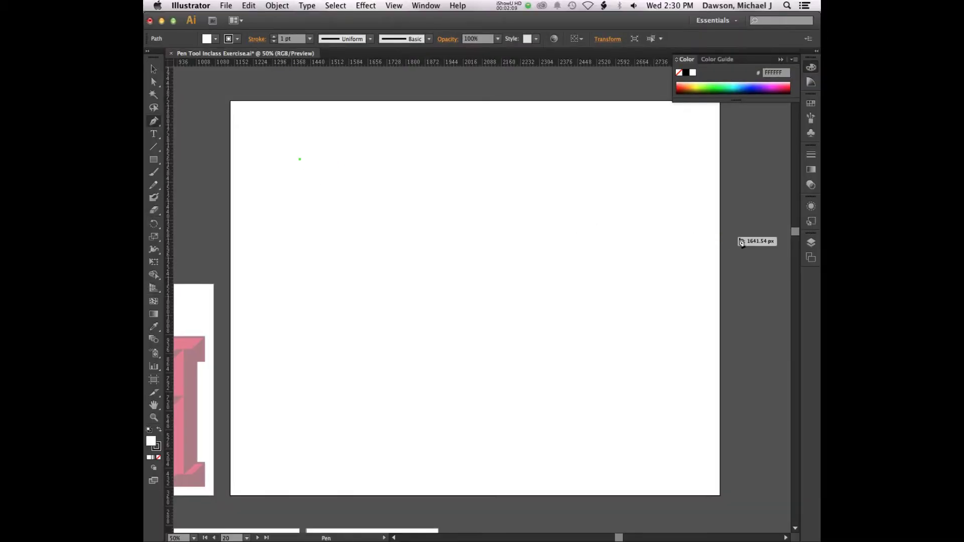
pyautogui.click(811, 244)
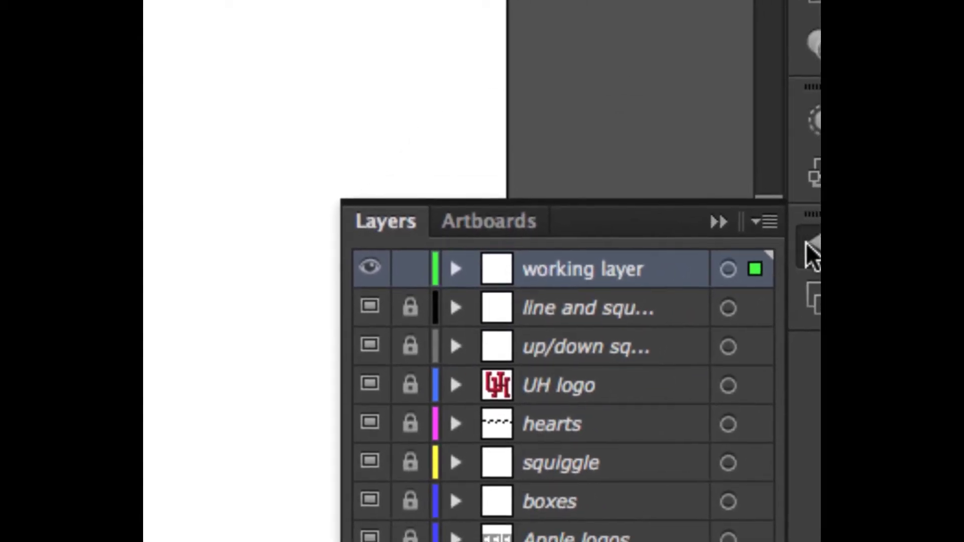
pyautogui.click(805, 246)
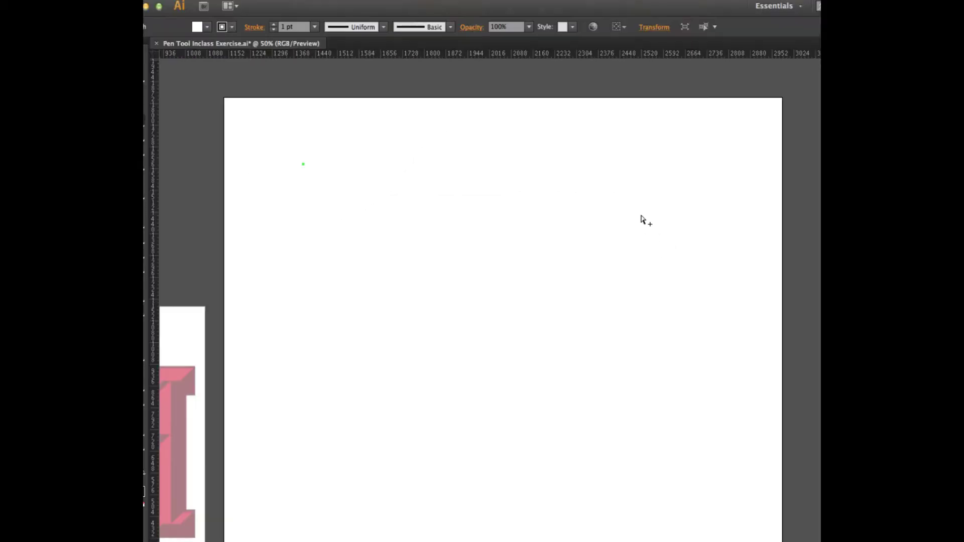
pyautogui.scroll(-10, 292, 278)
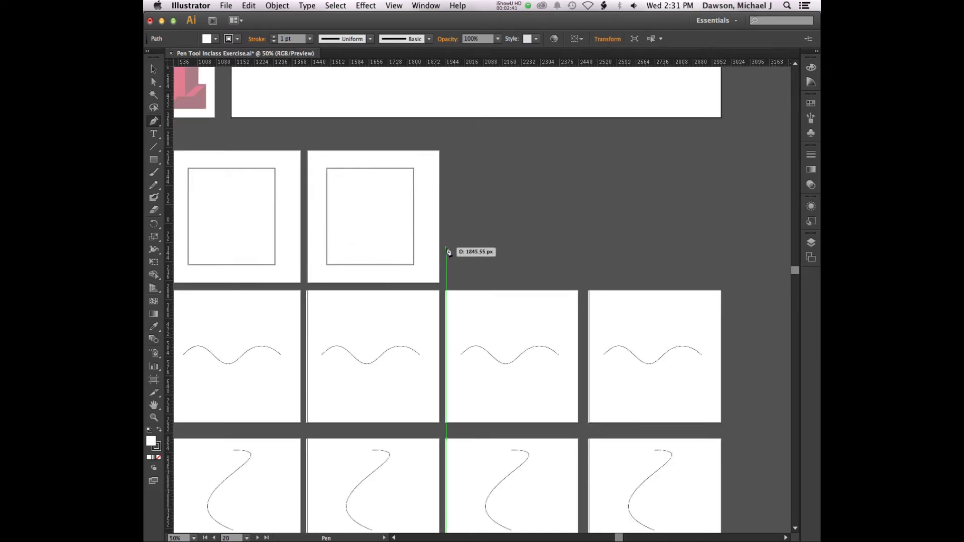
pyautogui.scroll(6, 448, 251)
pyautogui.scroll(3, 449, 251)
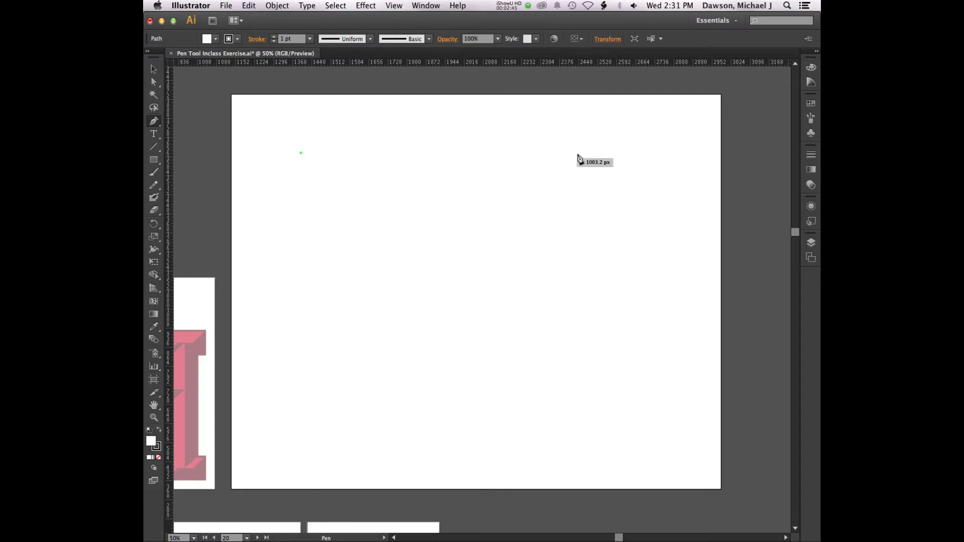
# - Draw straight segments across the top, down the redone right side and along the bottom to the start
pyautogui.click(598, 153)
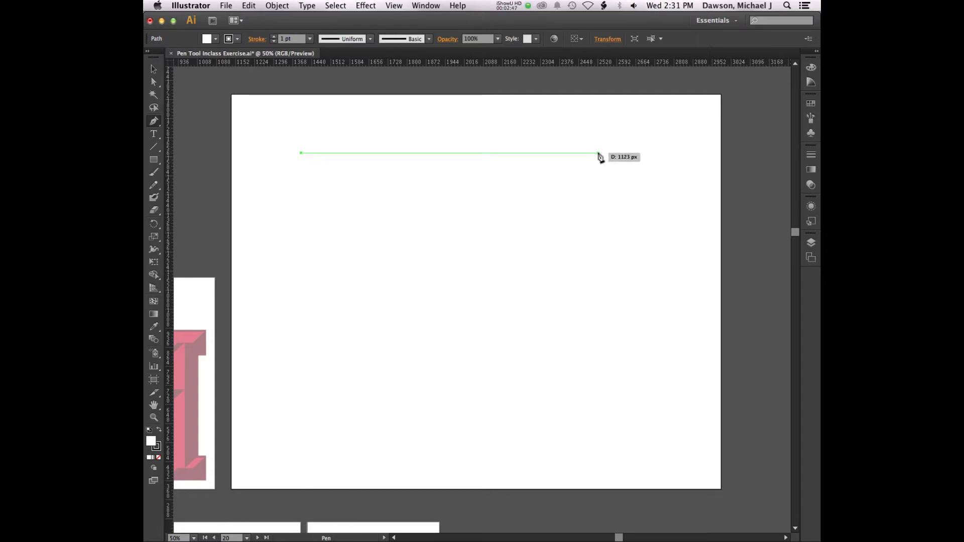
pyautogui.click(598, 153)
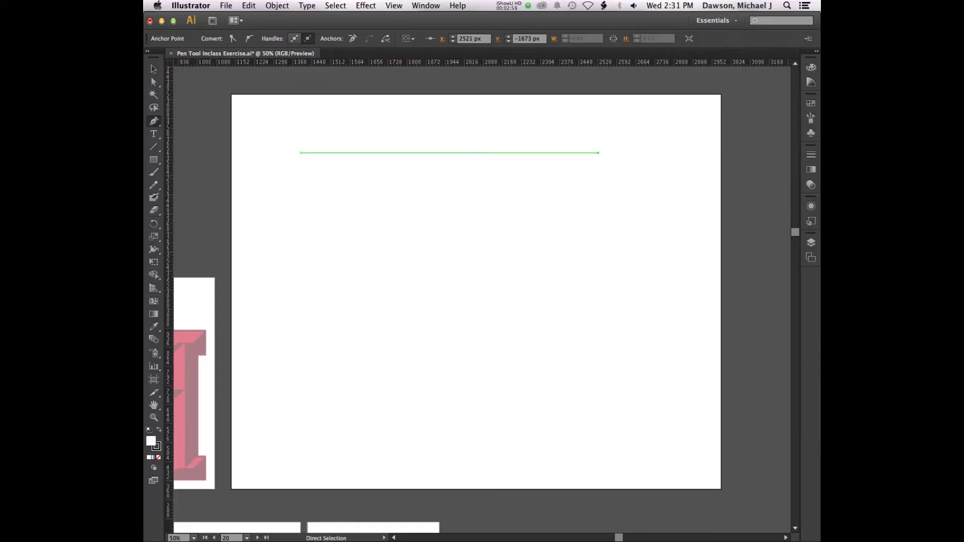
pyautogui.click(598, 316)
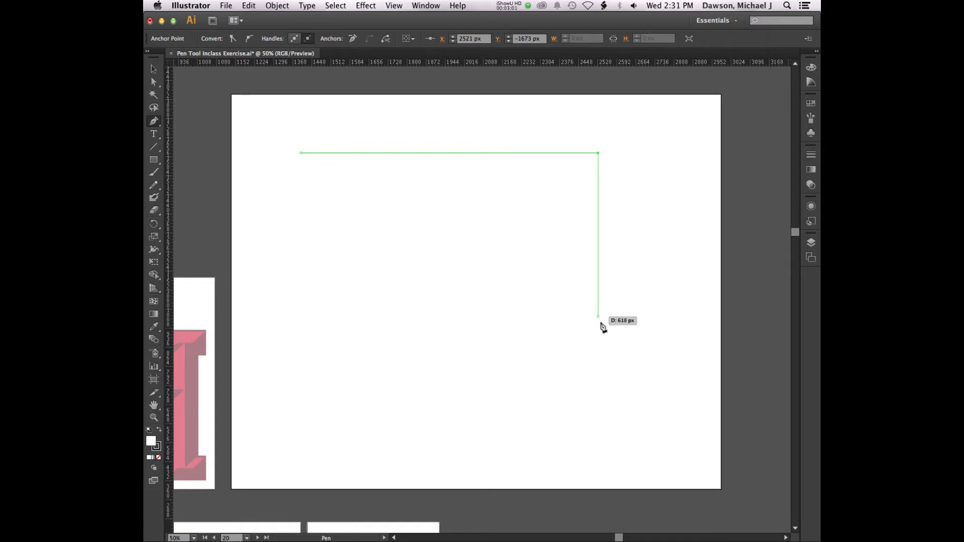
pyautogui.press('super+z')
pyautogui.click(598, 324)
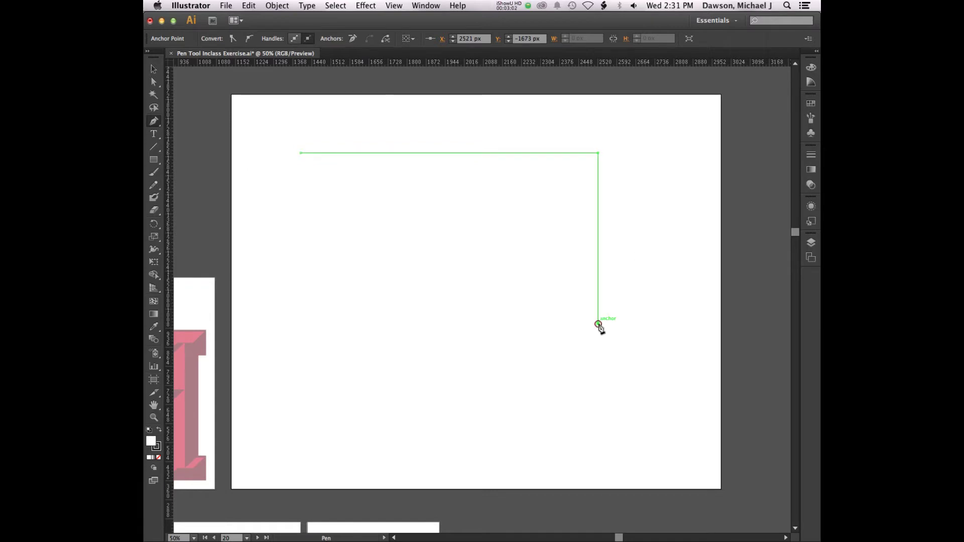
pyautogui.click(300, 323)
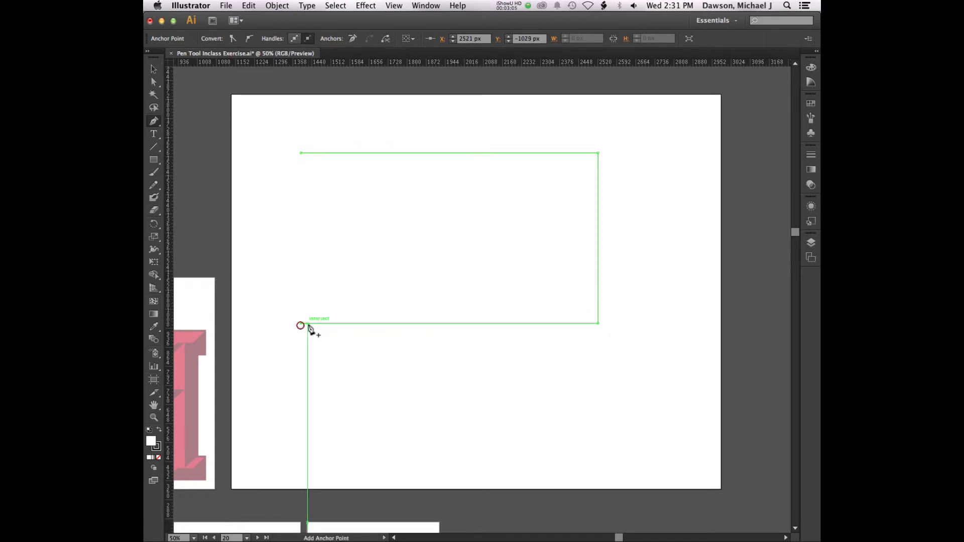
pyautogui.click(301, 153)
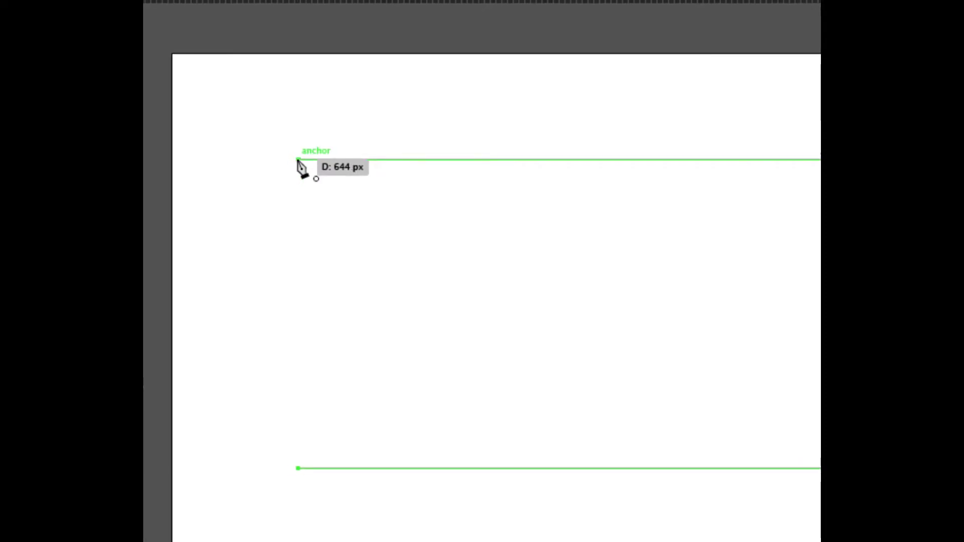
# - Close the path on its starting anchor and zoom out to fit the artboard
pyautogui.click(298, 160)
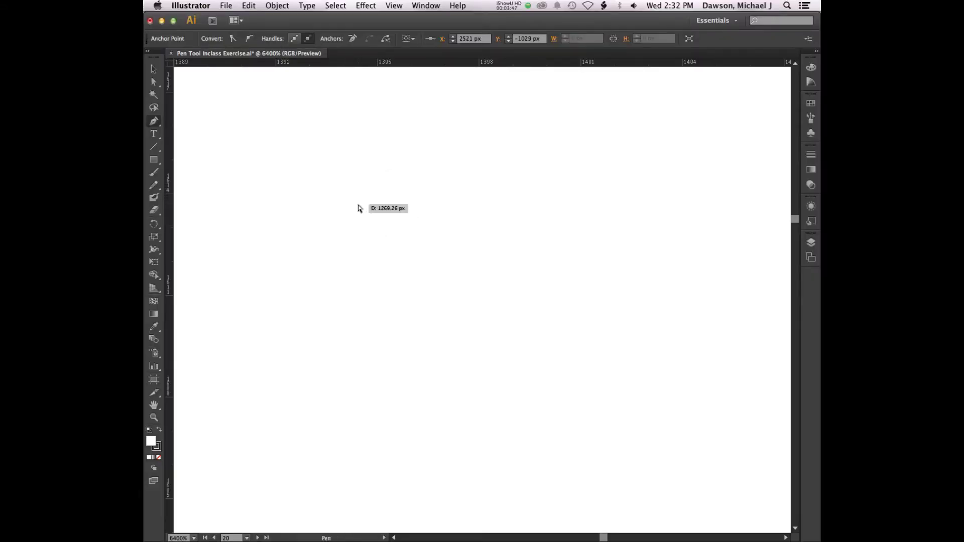
pyautogui.press('super+minus')
pyautogui.press('super+minus')
pyautogui.press('super+minus')
pyautogui.press('super+minus')
pyautogui.press('super+minus')
pyautogui.press('super+0')
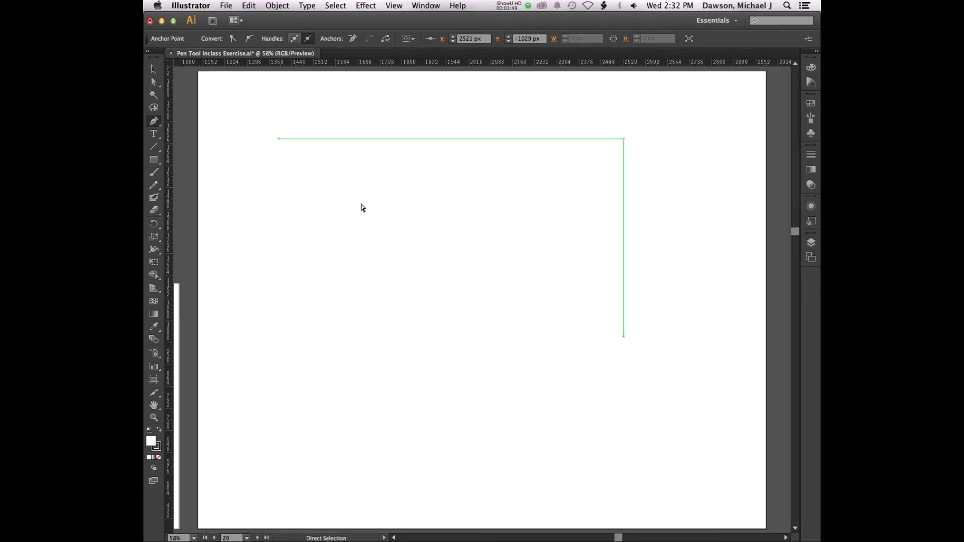
pyautogui.click(280, 142)
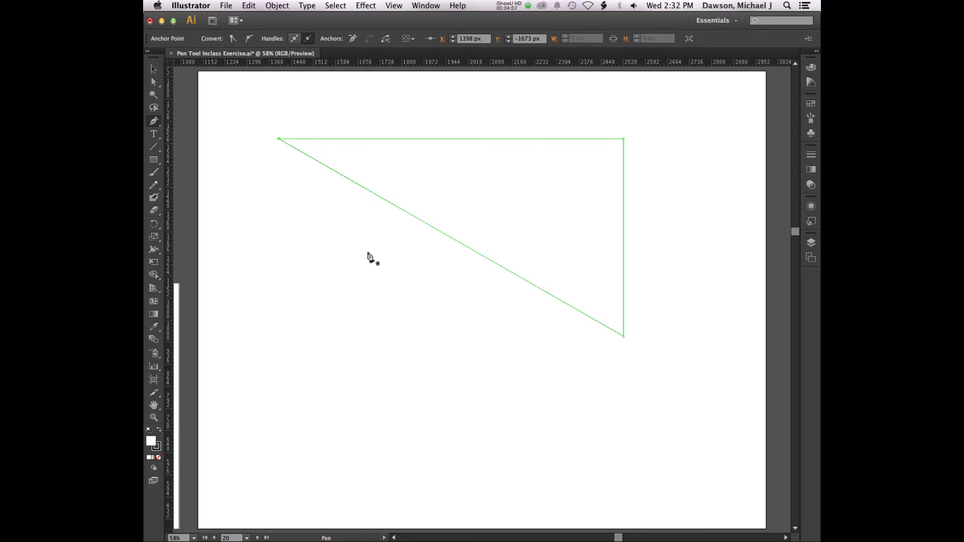
# - Switch to the Selection tool and undo twice to clear the practice path
pyautogui.press('v')
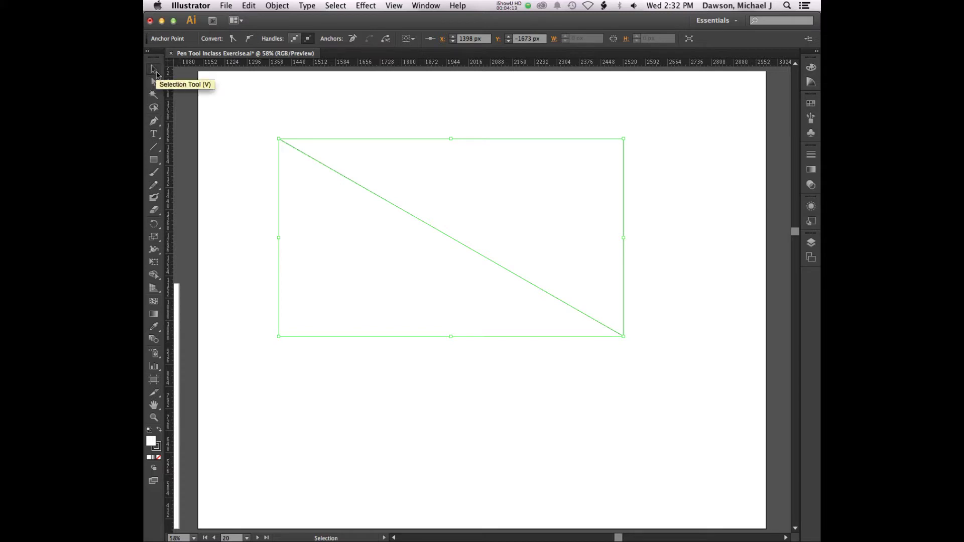
pyautogui.press('super+z')
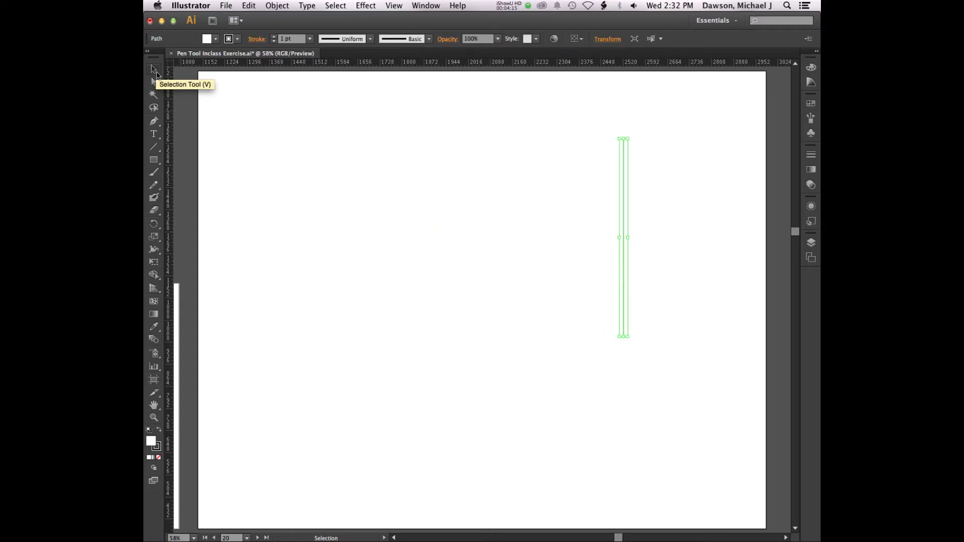
pyautogui.press('super+z')
pyautogui.press('super+z')
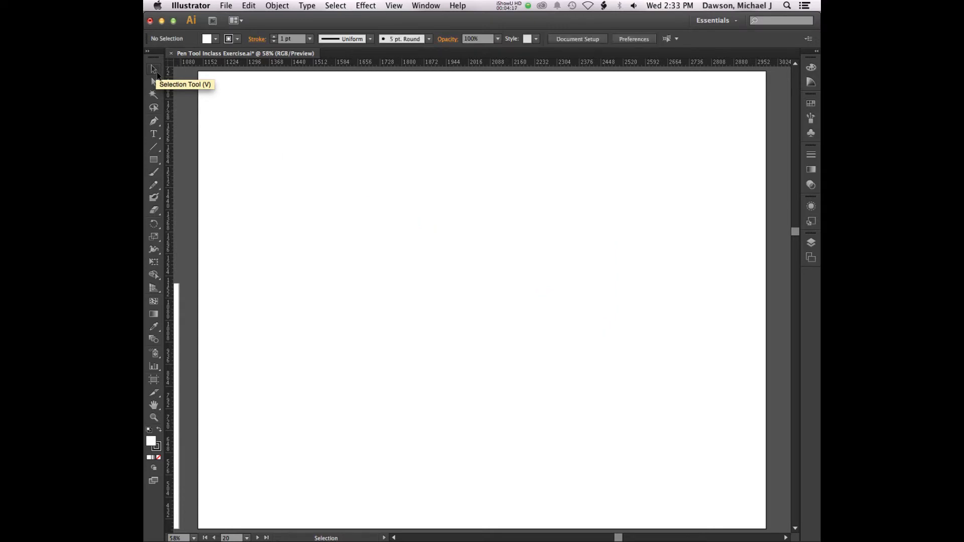
# - Pan with the Hand tool to the UH logo artboard and zoom in to 100%
pyautogui.hscroll(-10, 259, 202)
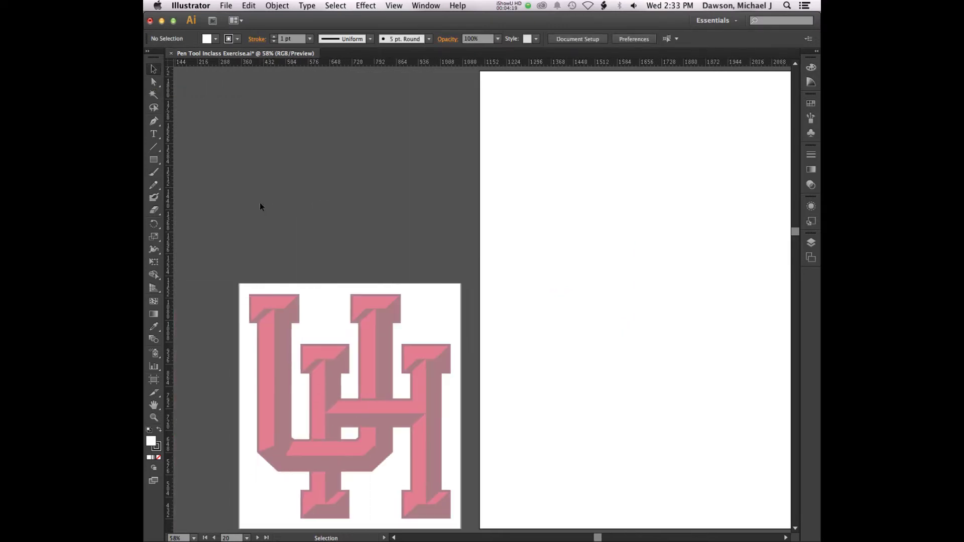
pyautogui.scroll(-5, 260, 203)
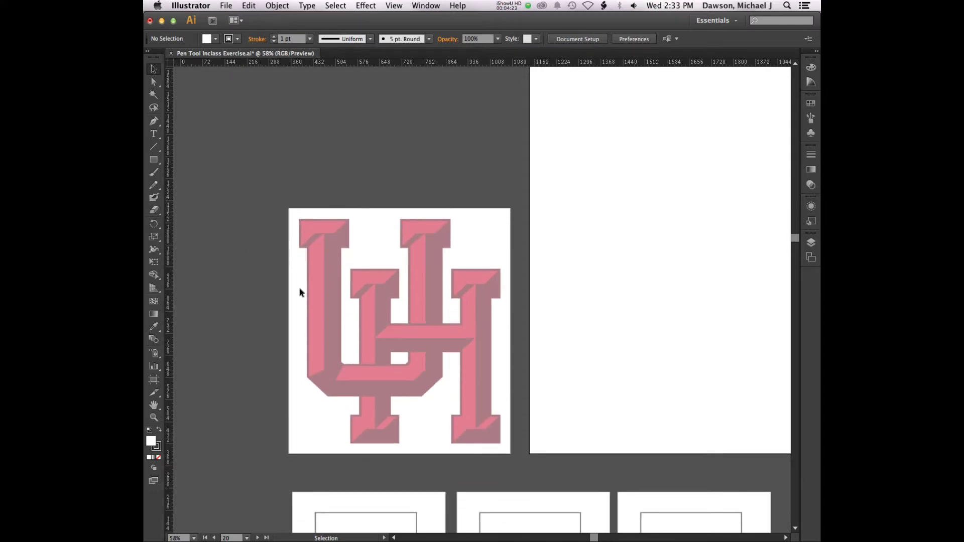
pyautogui.hscroll(-2, 397, 276)
pyautogui.scroll(-3, 399, 279)
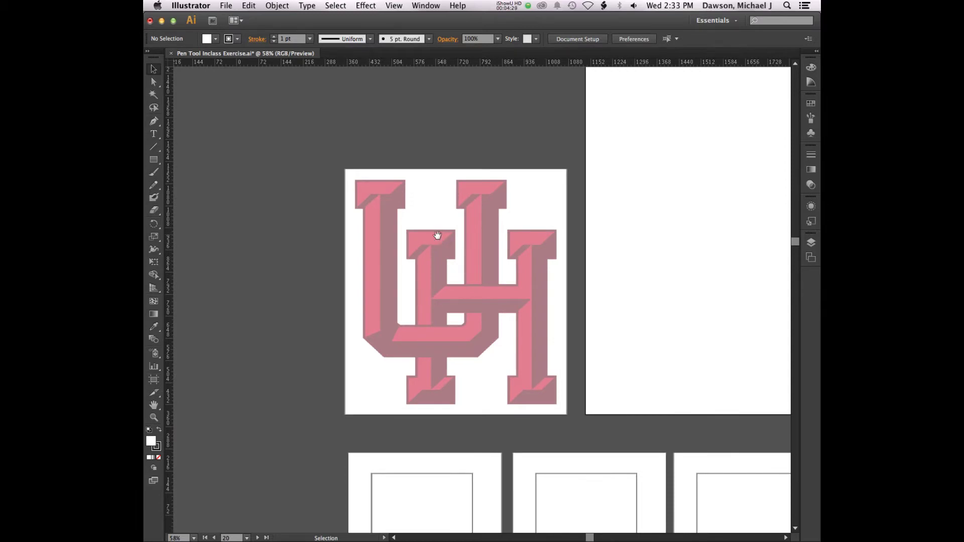
pyautogui.press('space')
pyautogui.hscroll(5, 452, 230)
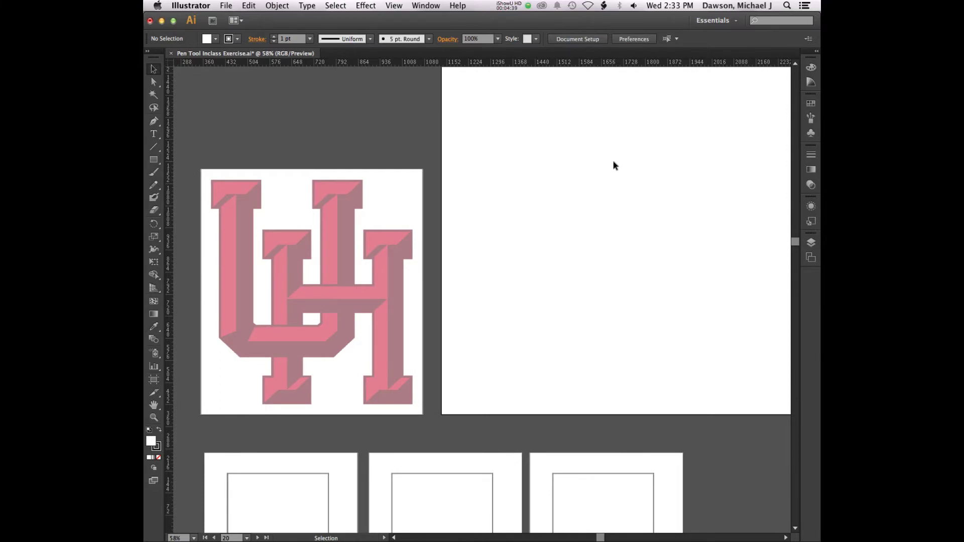
pyautogui.hscroll(8, 526, 145)
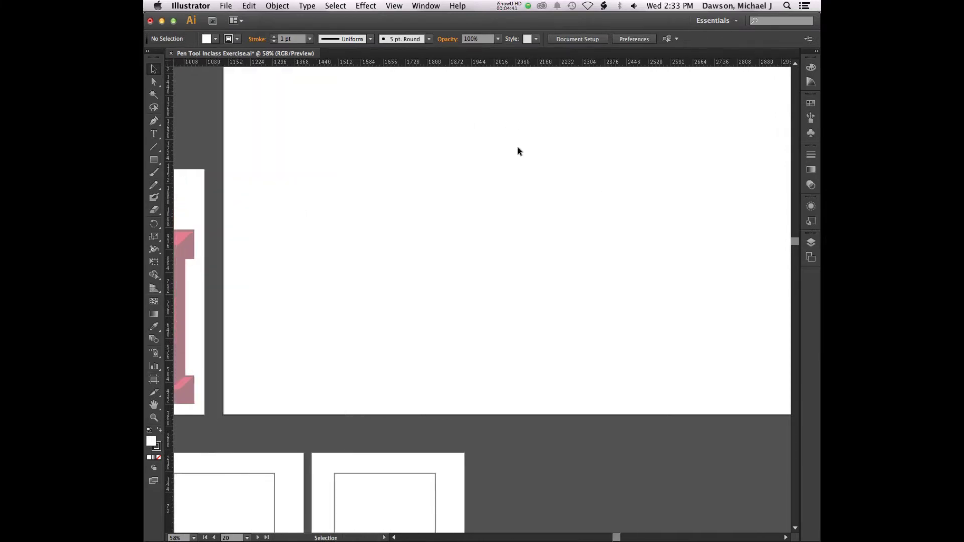
pyautogui.hscroll(-15, 482, 110)
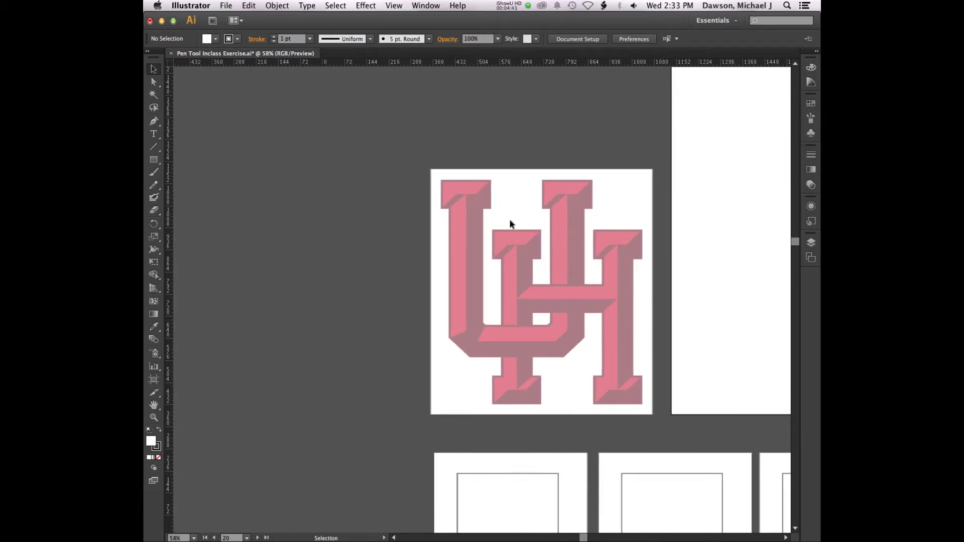
pyautogui.hscroll(10, 510, 218)
pyautogui.scroll(-2, 502, 221)
pyautogui.hscroll(-5, 497, 225)
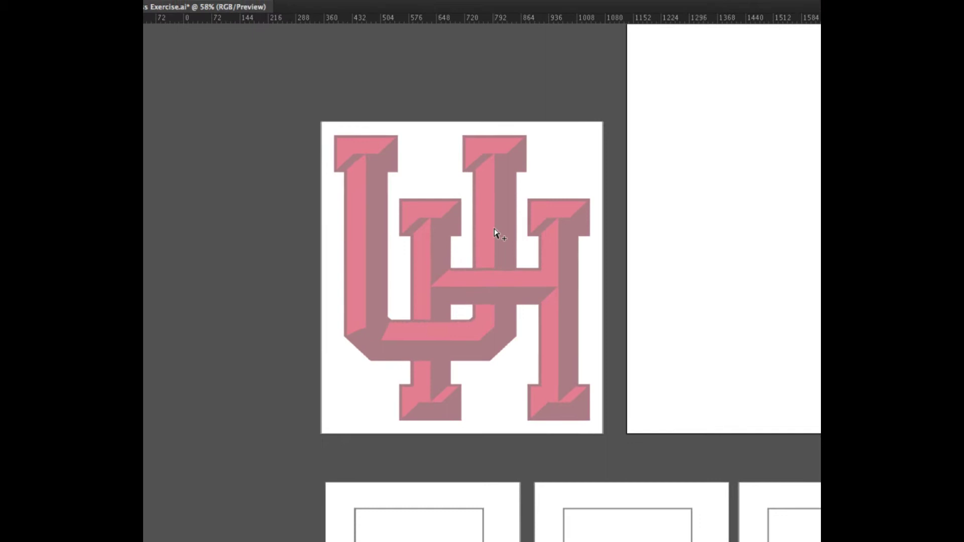
pyautogui.press('super+equal')
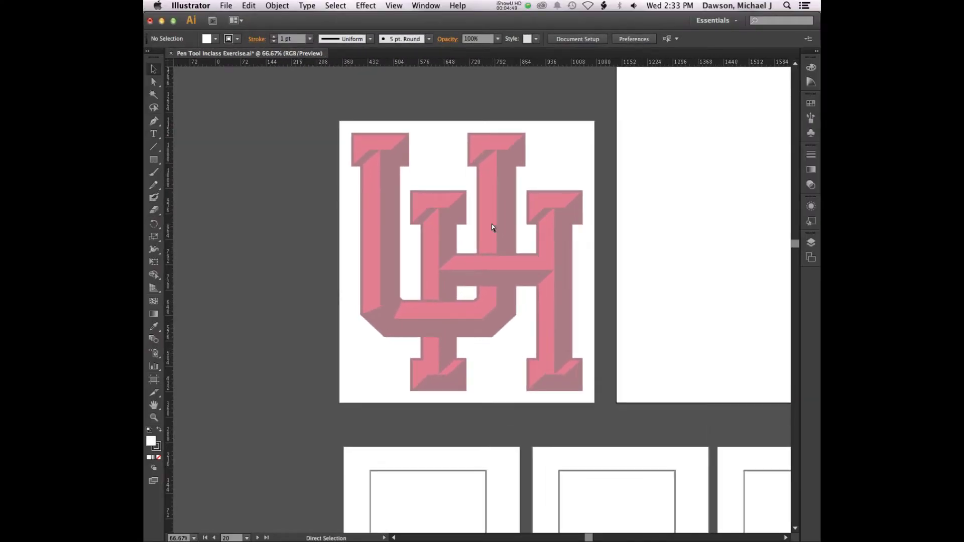
pyautogui.press('super+equal')
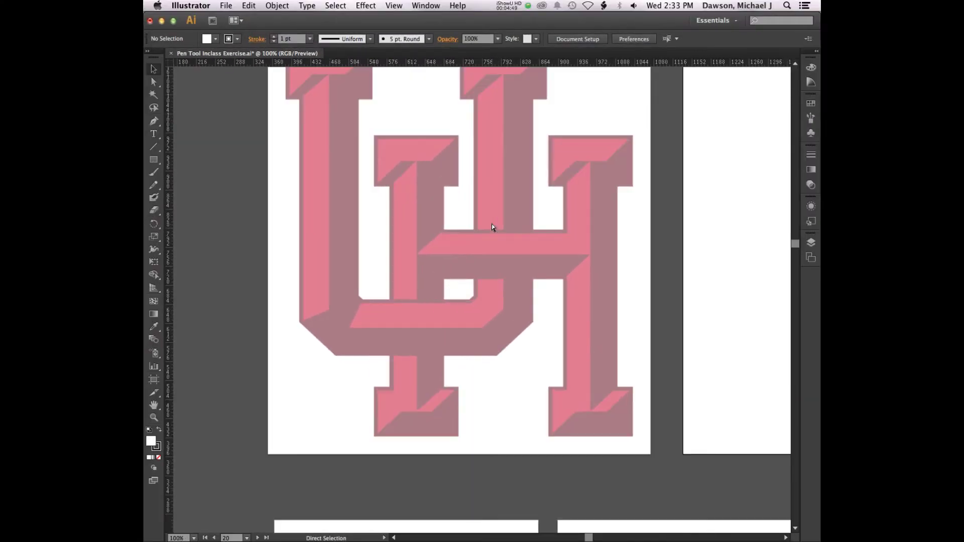
# - Pick the Pen tool and open the fill Color Picker, currently white FFFFFF
pyautogui.scroll(3, 492, 224)
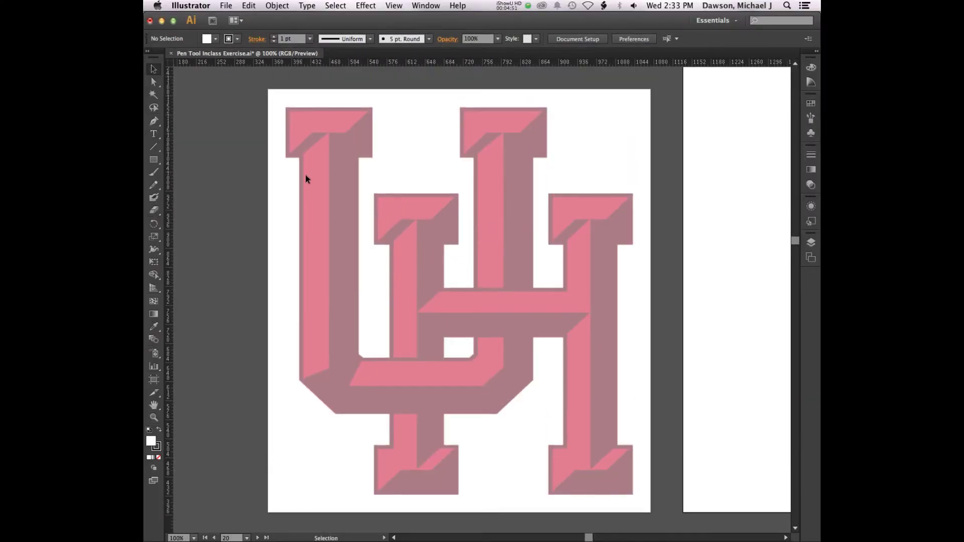
pyautogui.press('p')
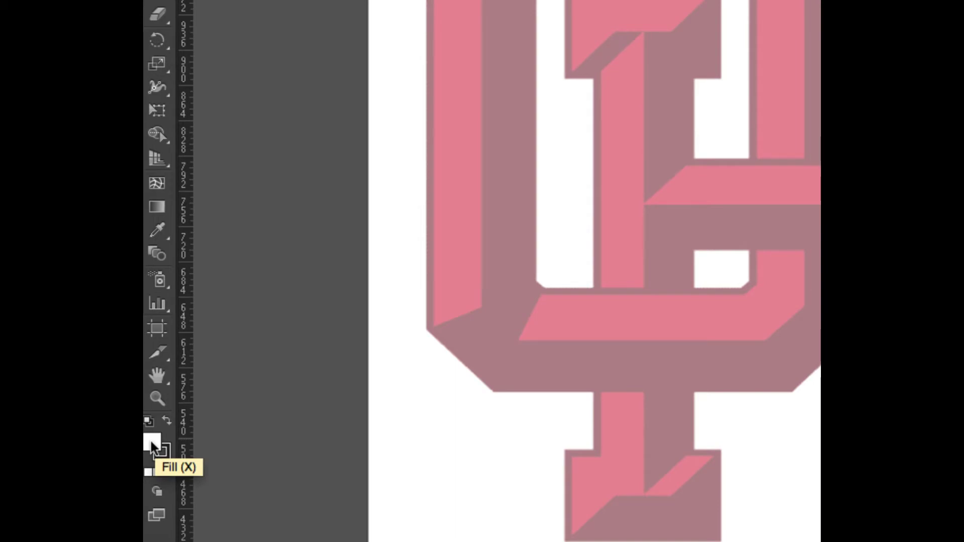
pyautogui.doubleClick(151, 441)
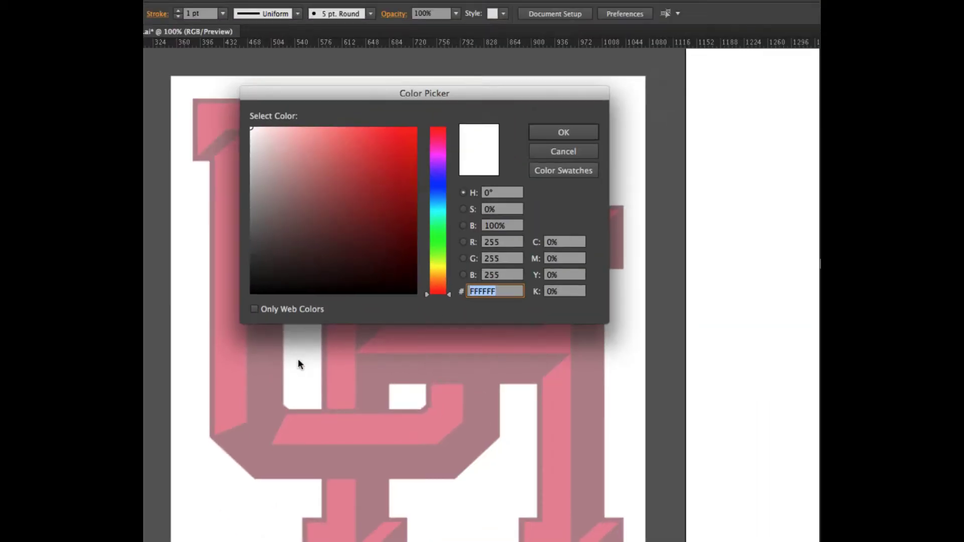
# - Enter R 200, G 16, B 46 in the Color Picker to make red C8102E
pyautogui.click(501, 250)
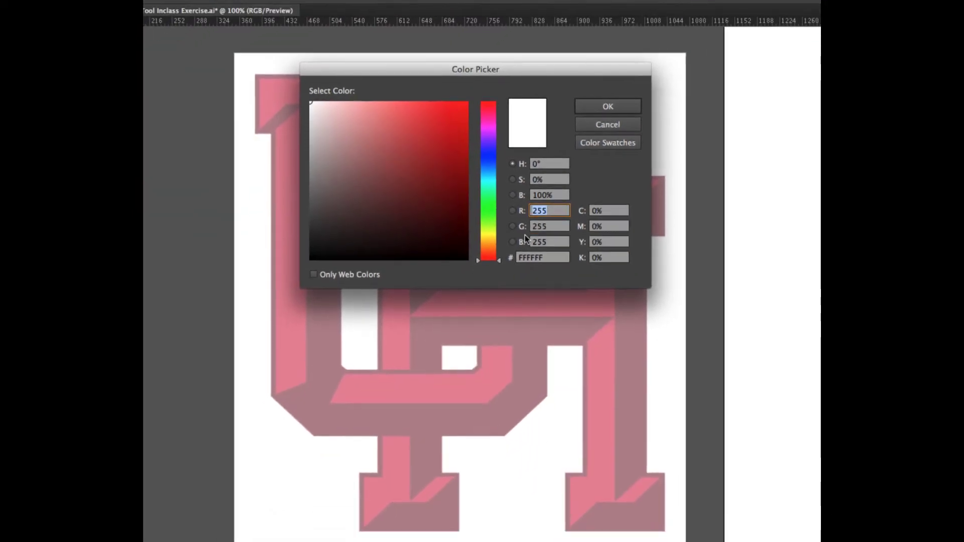
pyautogui.write('200')
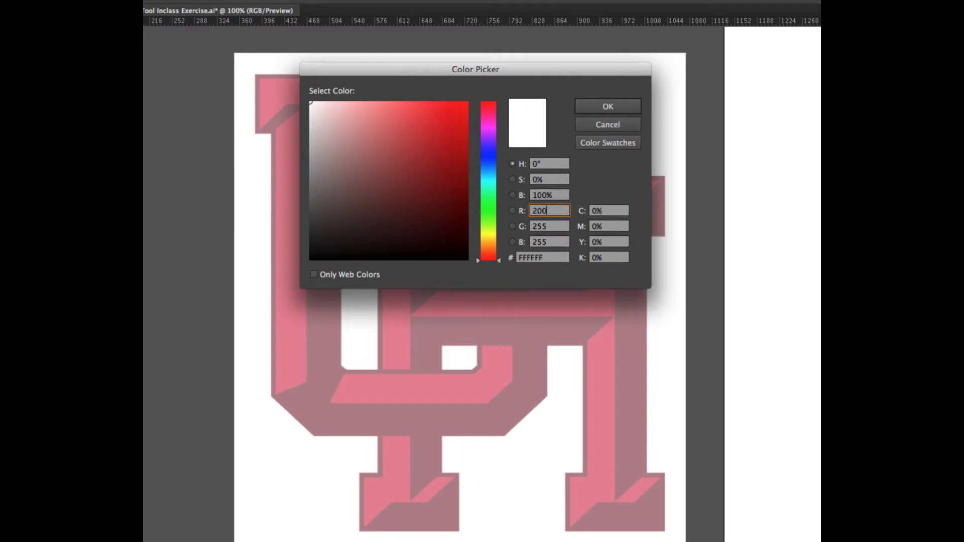
pyautogui.press('Tab')
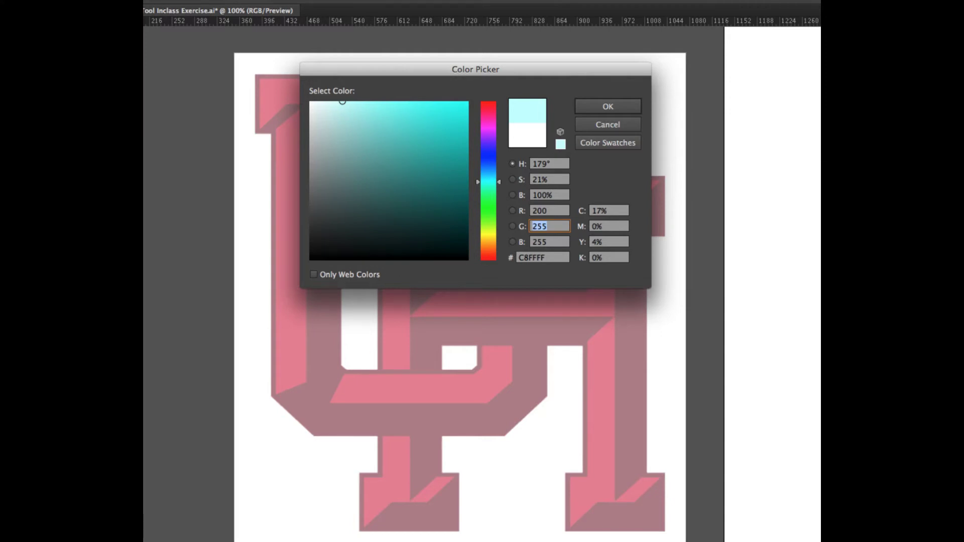
pyautogui.write('16')
pyautogui.press('Tab')
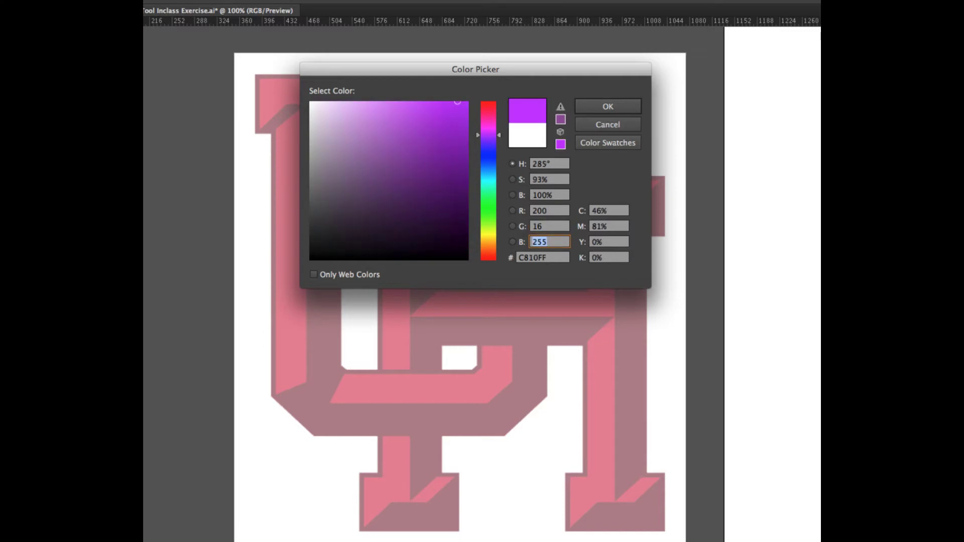
pyautogui.write('46')
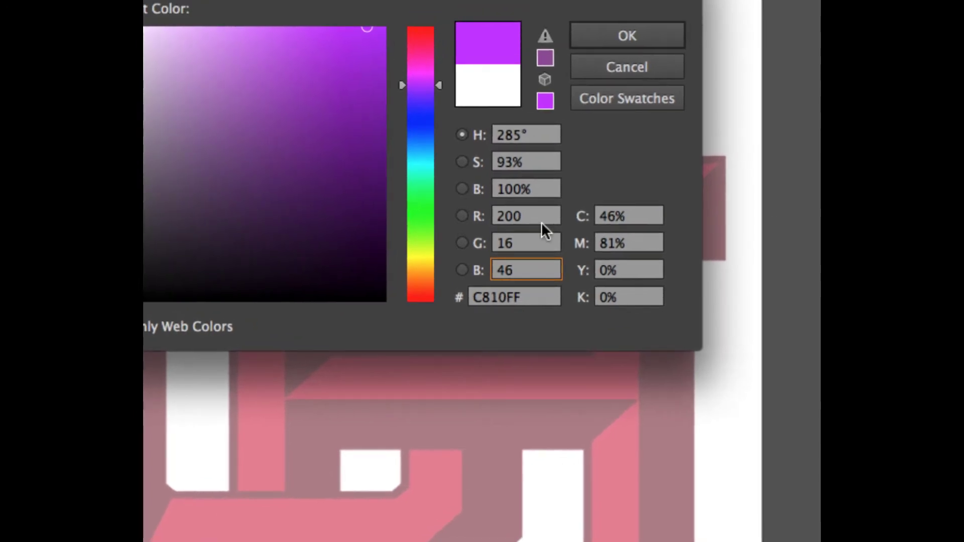
pyautogui.press('Tab')
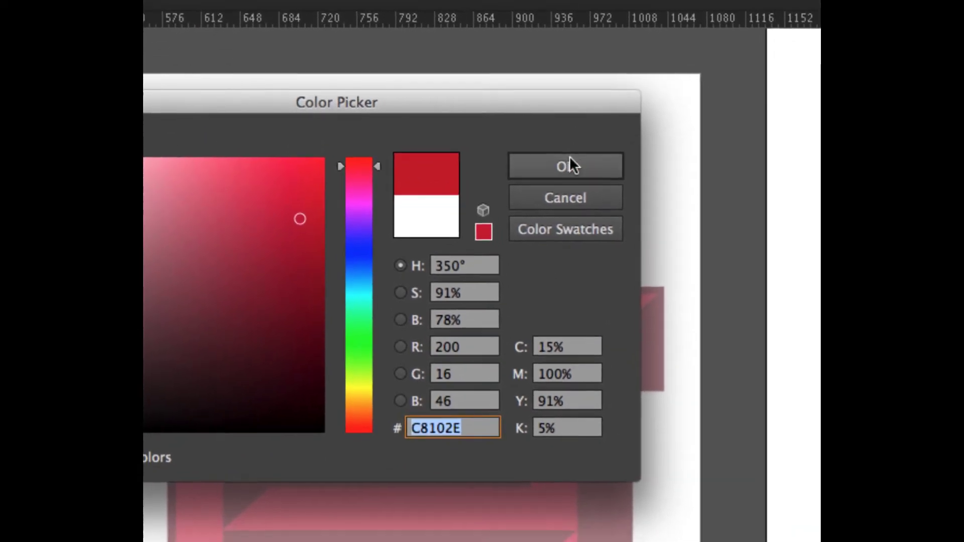
# - Accept red C8102E as the fill and start a path at the U's top-left corner
pyautogui.click(569, 160)
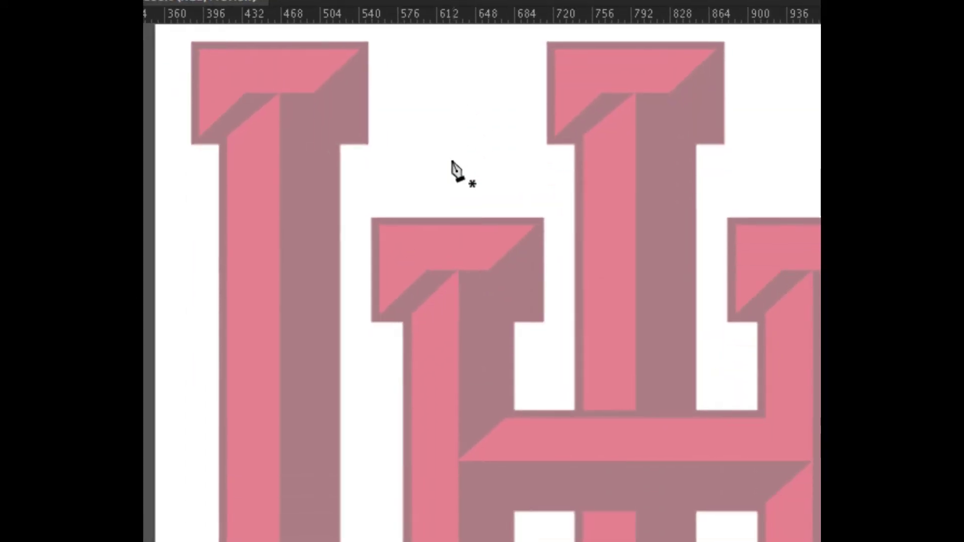
pyautogui.press('v')
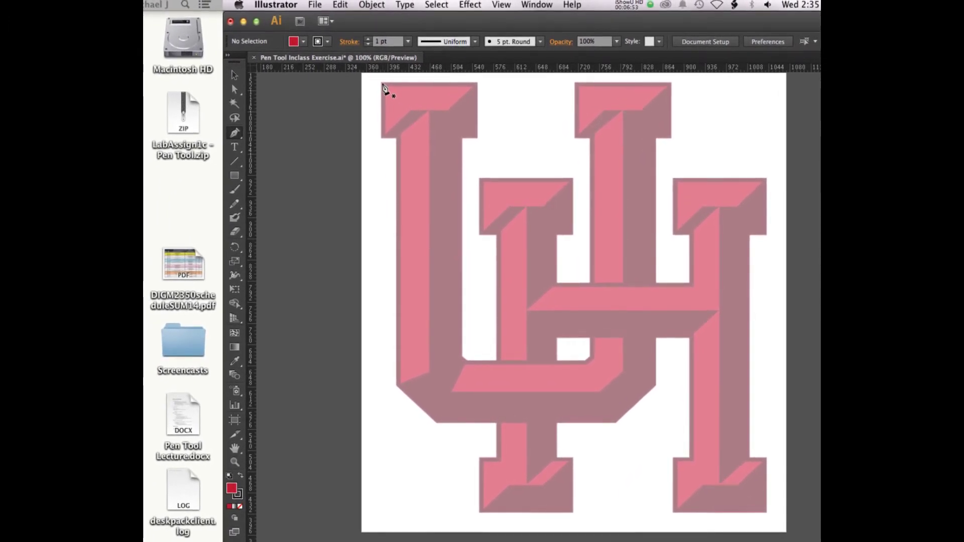
pyautogui.click(382, 85)
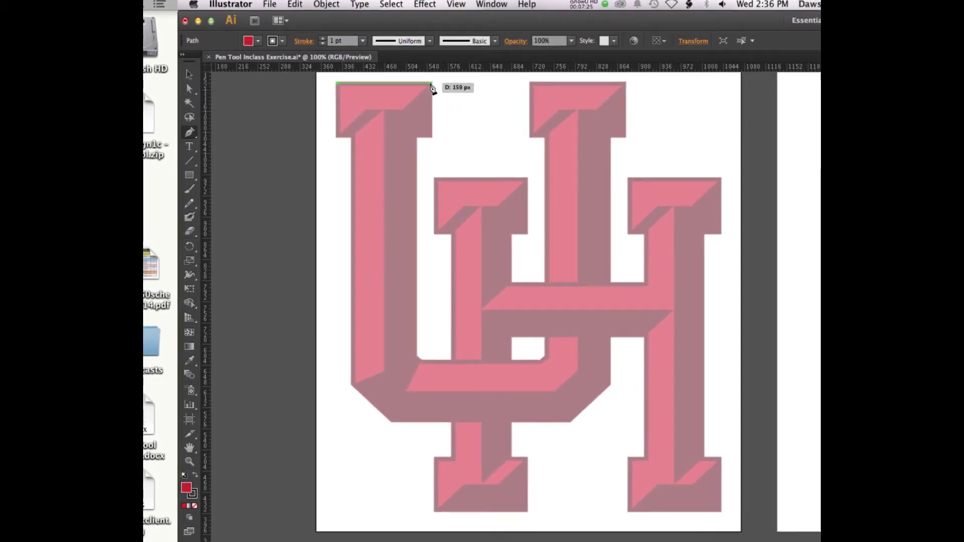
# - Redo the serif's top-right anchor after undoing it and panning the view up
pyautogui.click(431, 83)
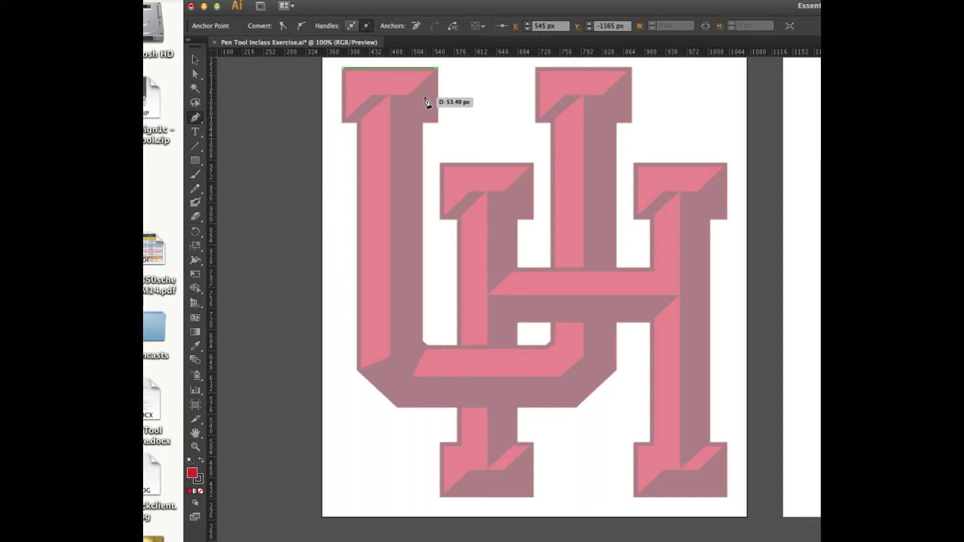
pyautogui.press('super+z')
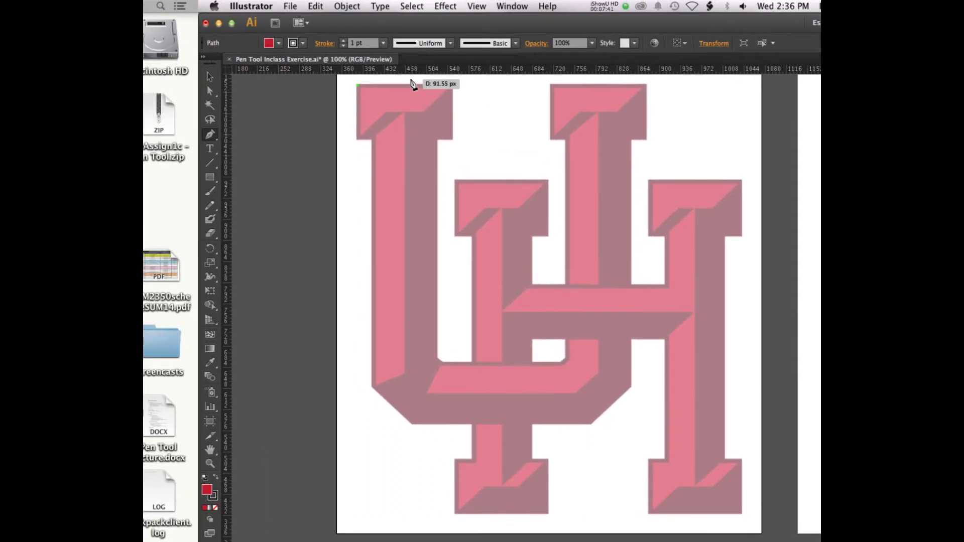
pyautogui.moveTo(441, 91); pyautogui.dragTo(431, 138)
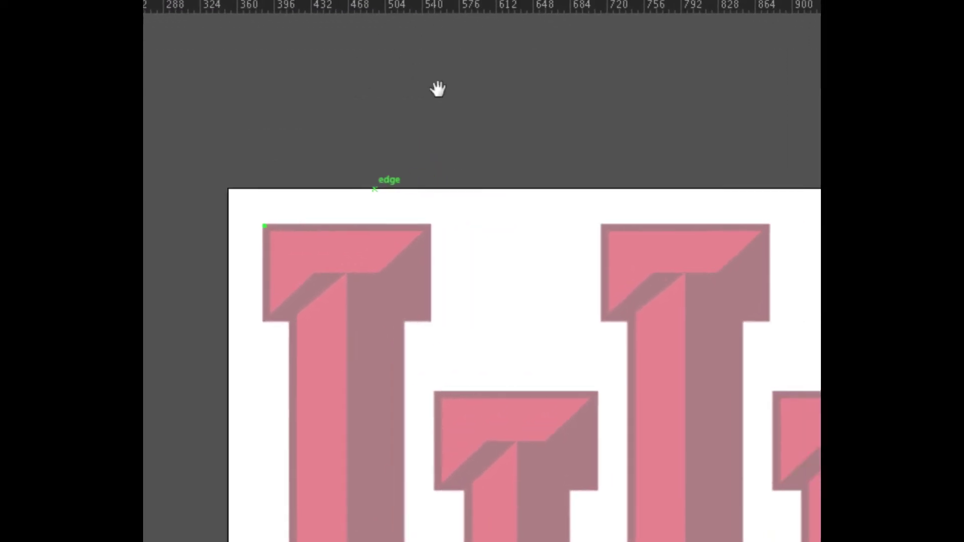
pyautogui.moveTo(447, 119); pyautogui.dragTo(451, 86)
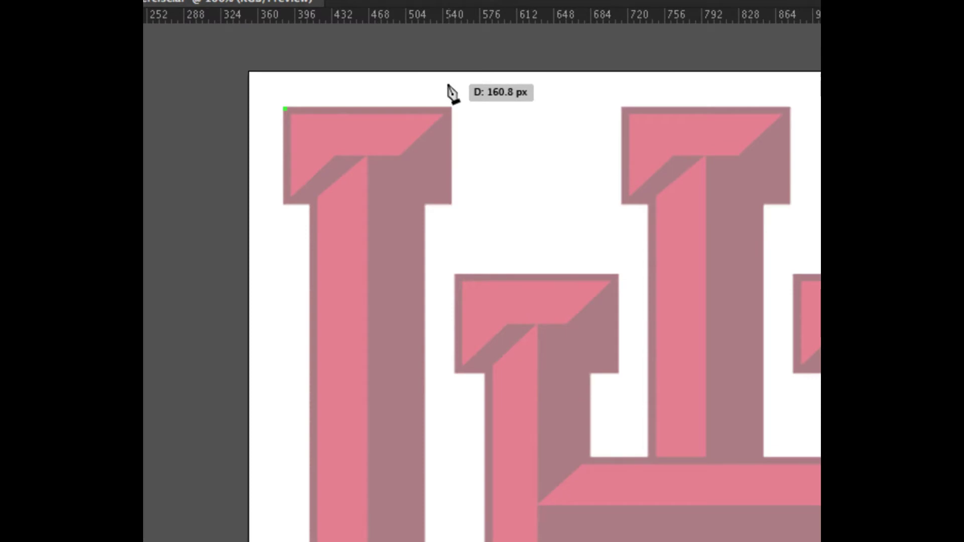
pyautogui.click(448, 108)
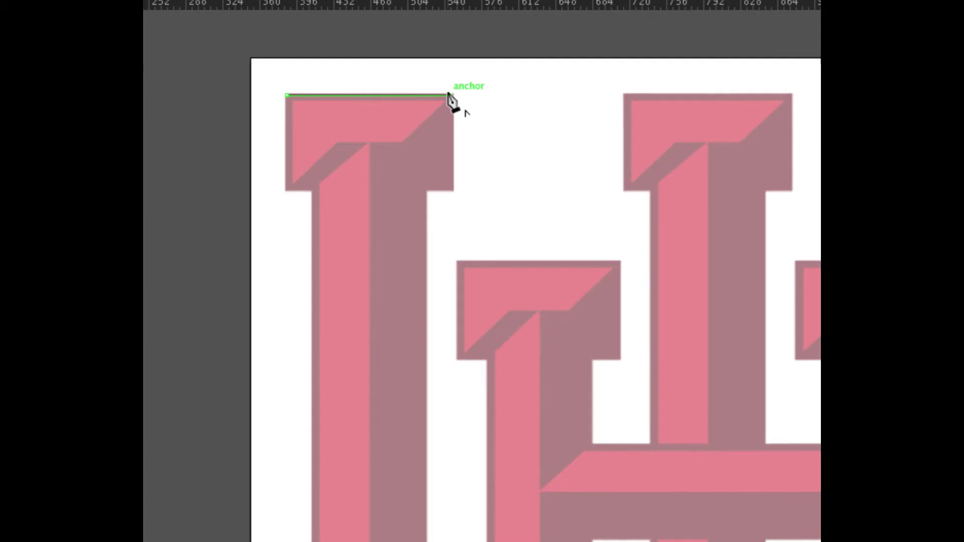
# - Add dragged Pen anchors down the serif's edge to complete the red shape
pyautogui.press('v')
pyautogui.press('p')
pyautogui.moveTo(438, 92); pyautogui.dragTo(433, 537)
pyautogui.moveTo(437, 229); pyautogui.dragTo(437, 260)
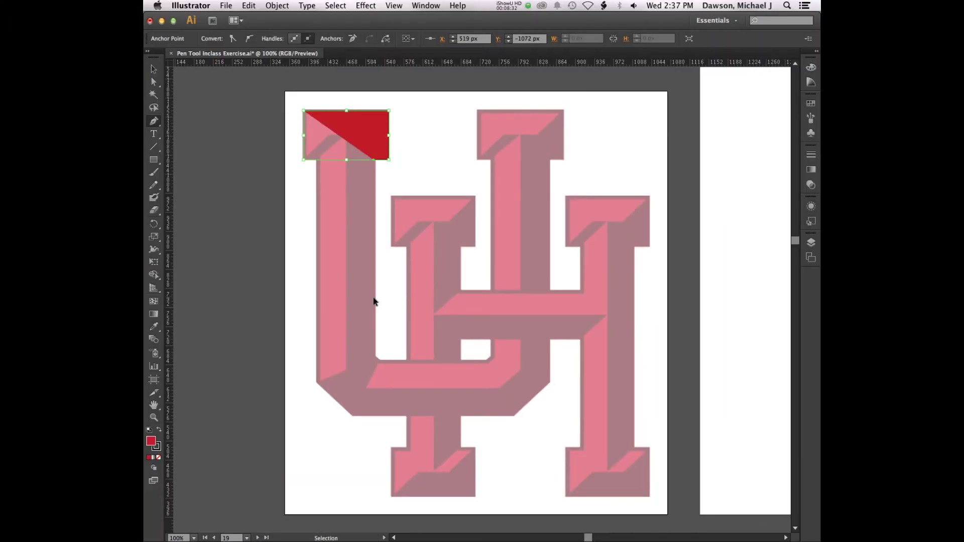
# - At 200% zoom, trace anchors down the U's stem, across the bottom bar and up the neighbouring edge
pyautogui.press('super+equal')
pyautogui.press('super+equal')
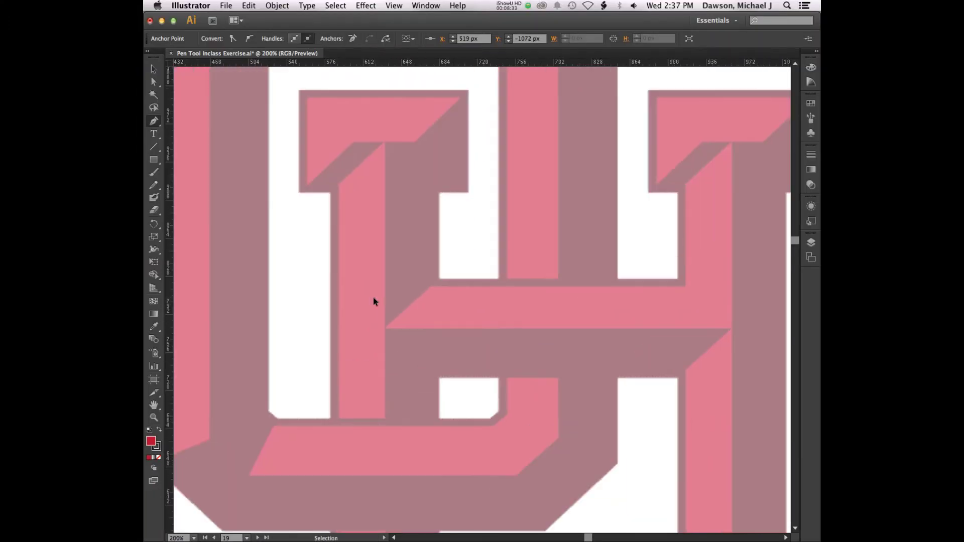
pyautogui.moveTo(308, 251); pyautogui.dragTo(409, 286)
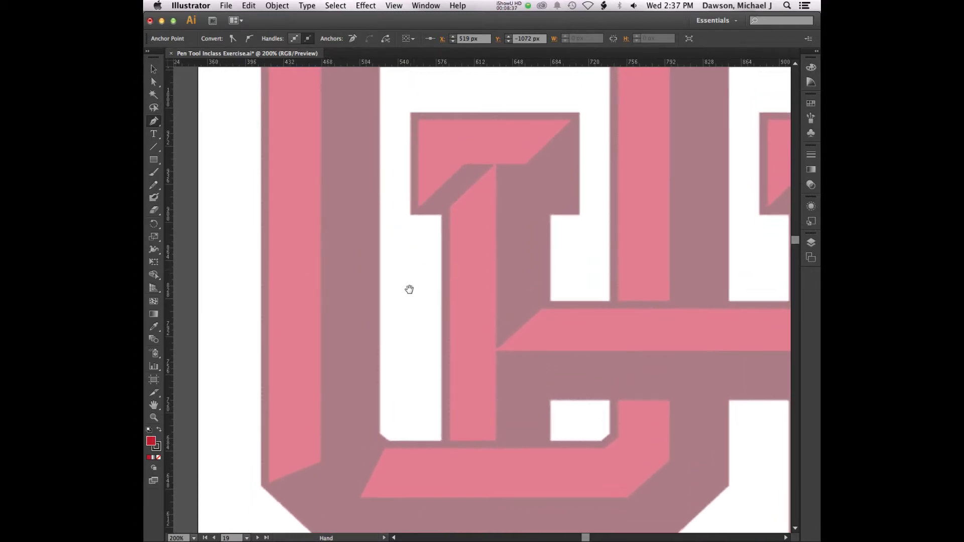
pyautogui.click(378, 432)
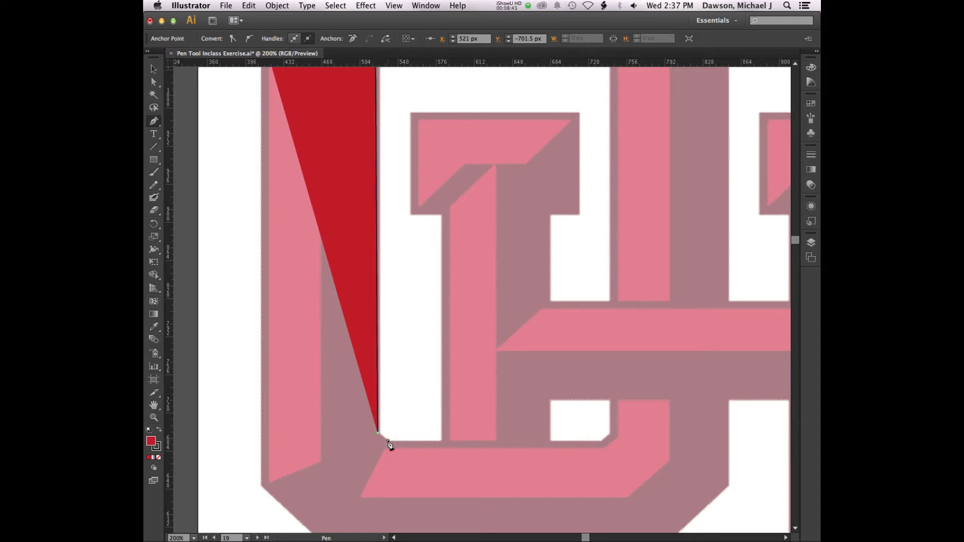
pyautogui.click(388, 440)
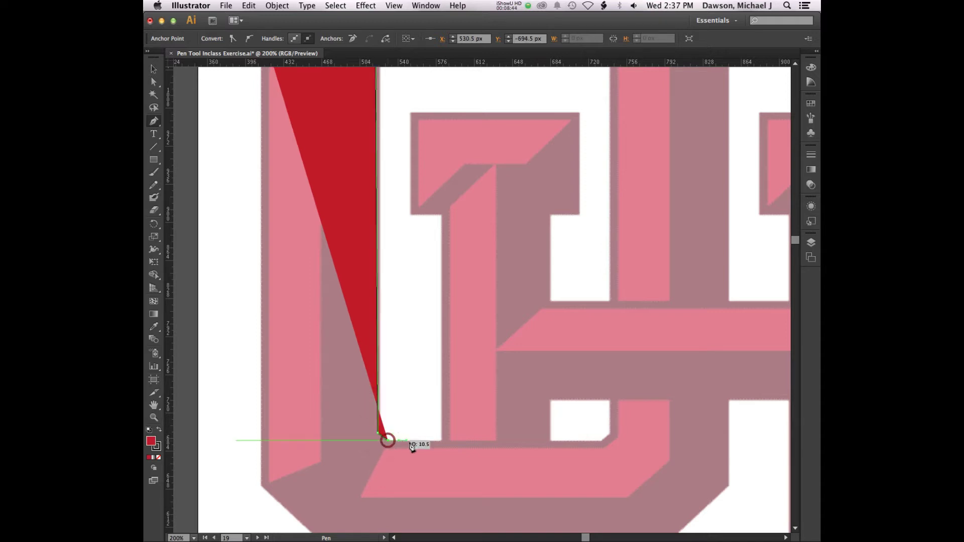
pyautogui.click(442, 441)
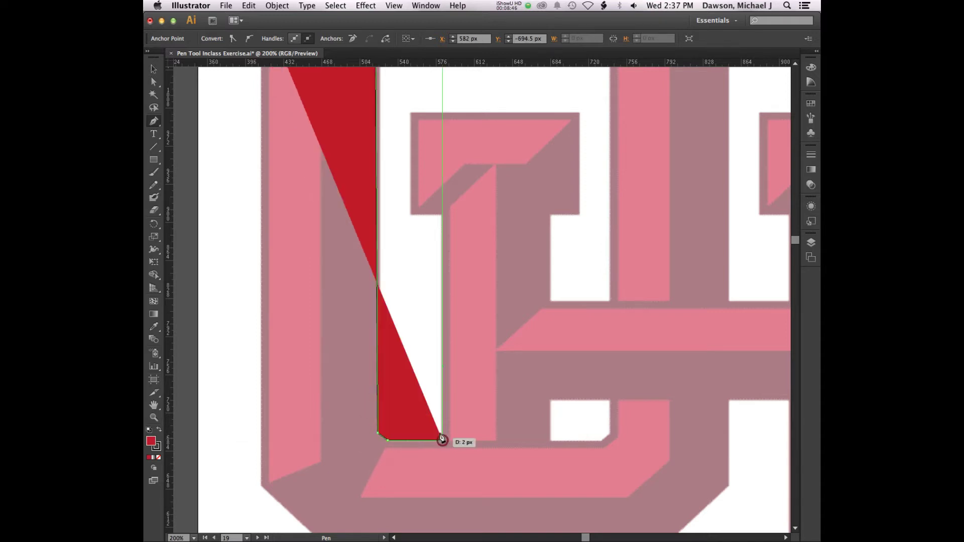
pyautogui.click(442, 215)
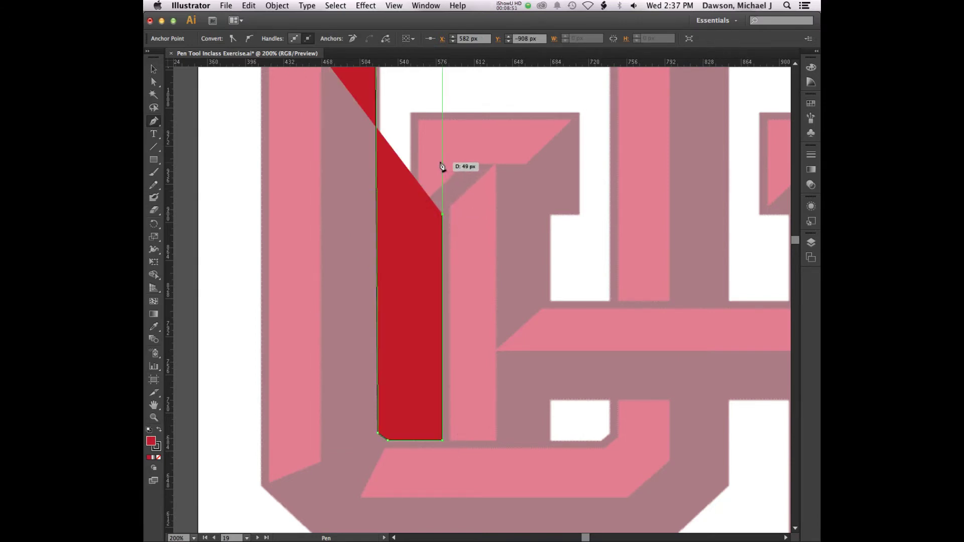
pyautogui.press('super+minus')
pyautogui.press('super+minus')
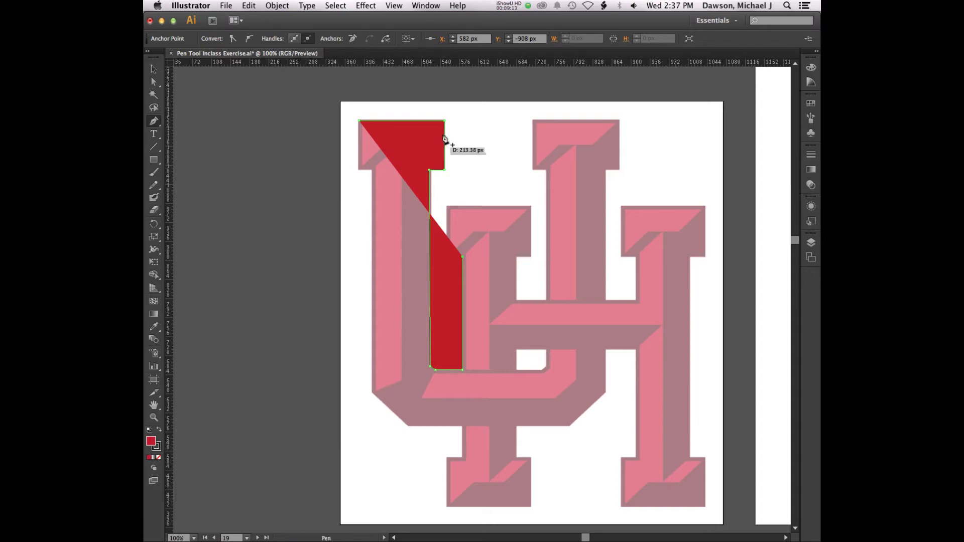
pyautogui.click(394, 5)
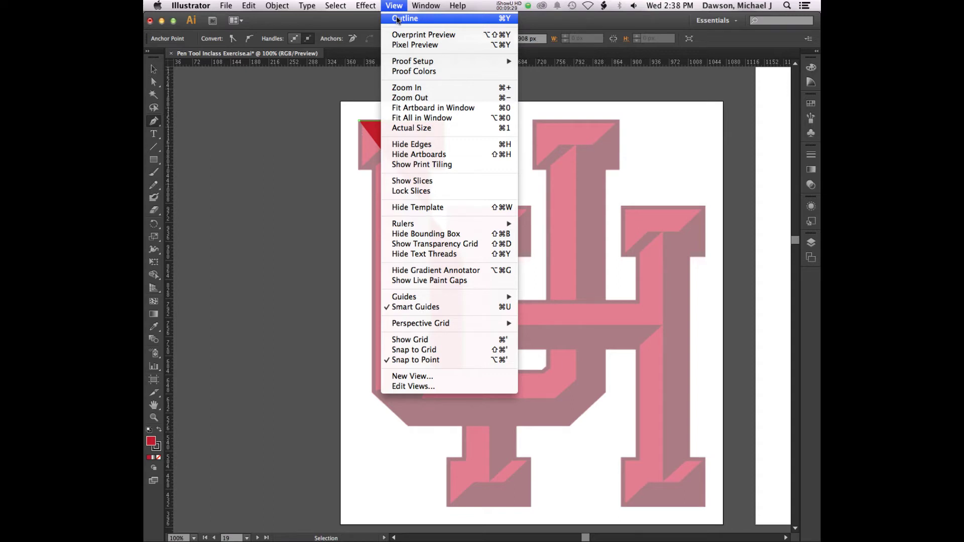
# - Switch the document to Outline view
pyautogui.click(396, 20)
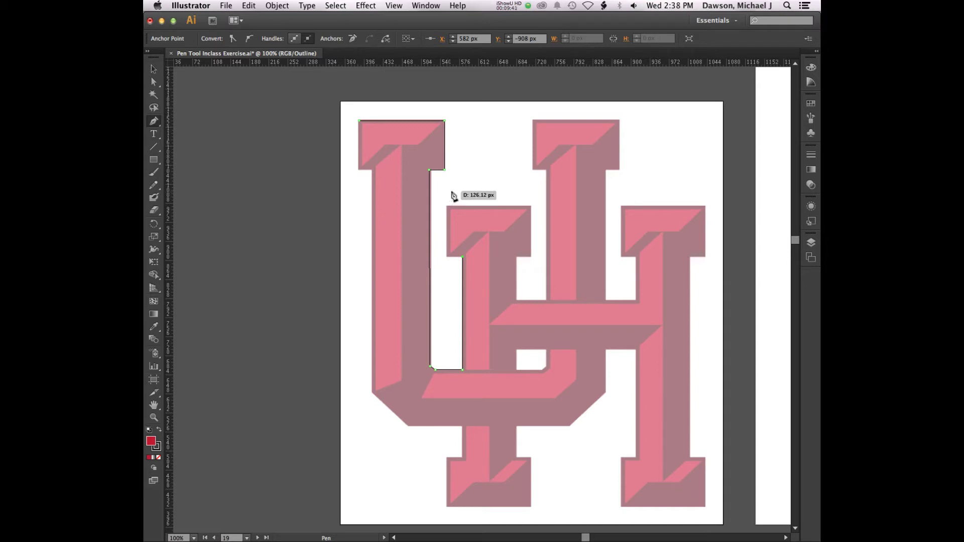
# - Add anchors at the U's inner corner, up its inner edge and level across the middle T's top
pyautogui.click(447, 256)
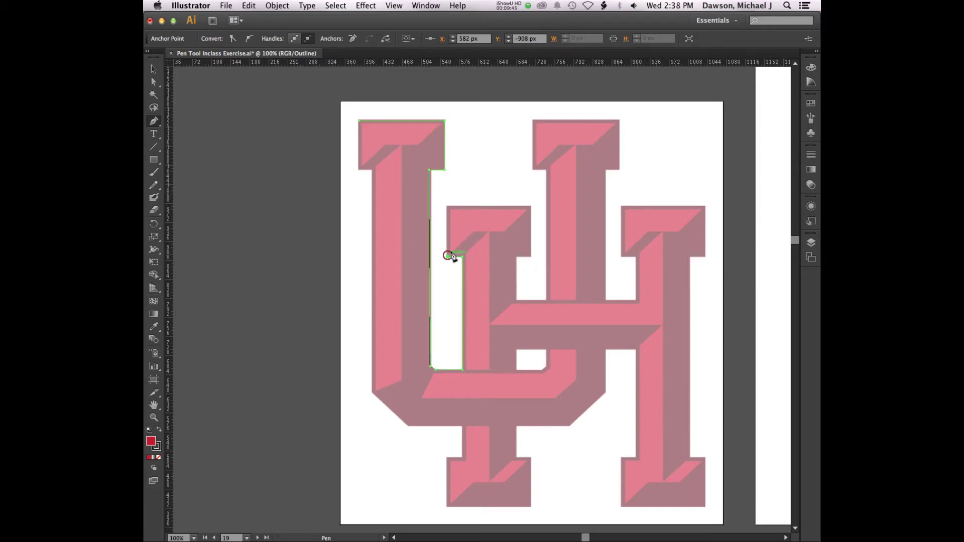
pyautogui.click(447, 206)
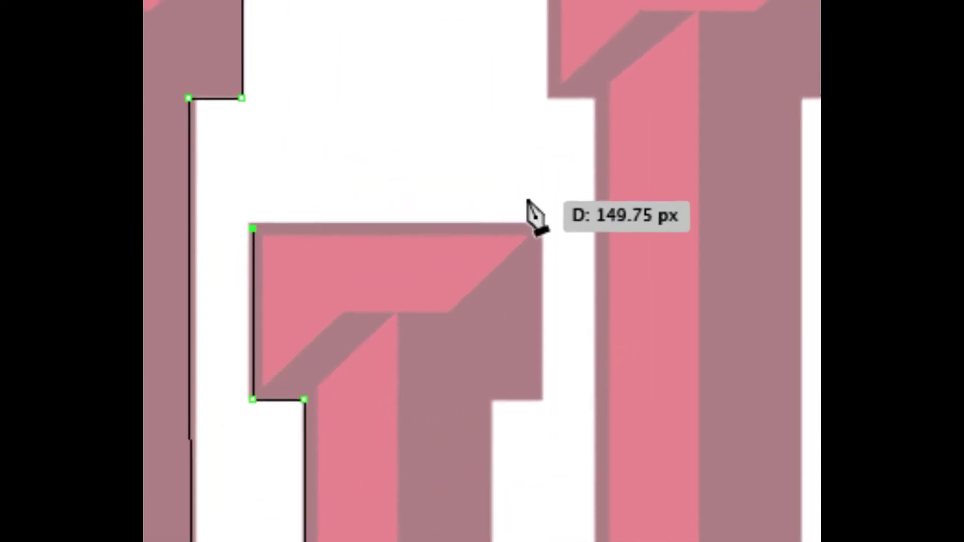
pyautogui.scroll(2, 527, 203)
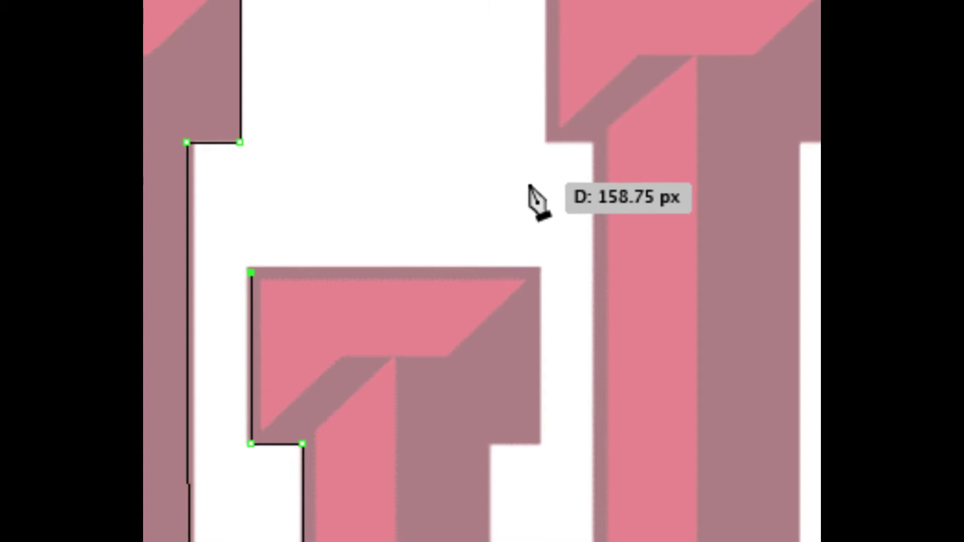
pyautogui.click(528, 185)
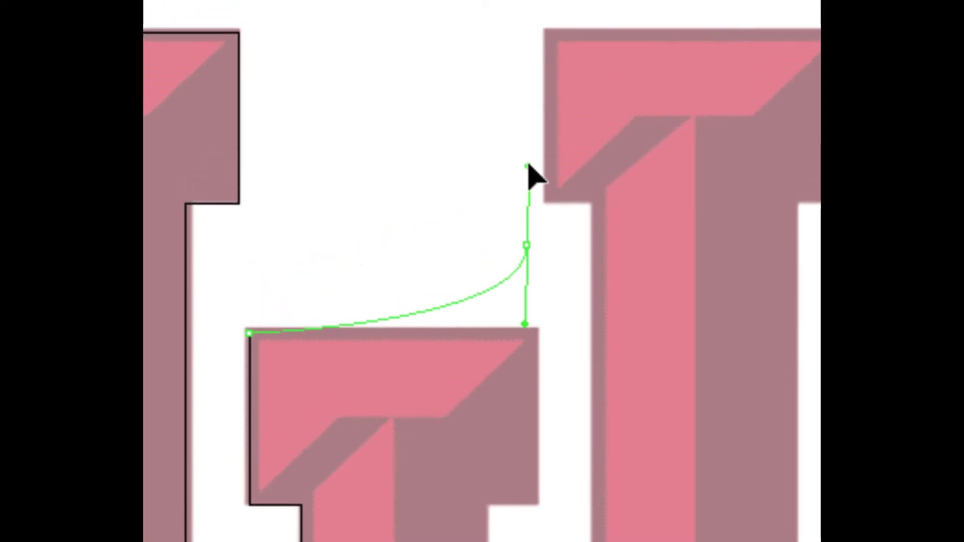
pyautogui.hotkey('ctrl', 'z')
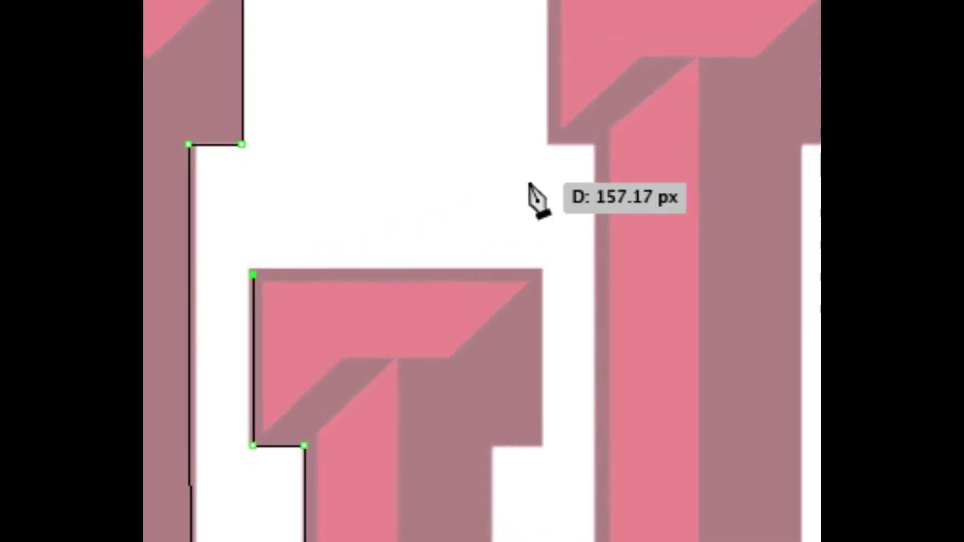
pyautogui.click(529, 184)
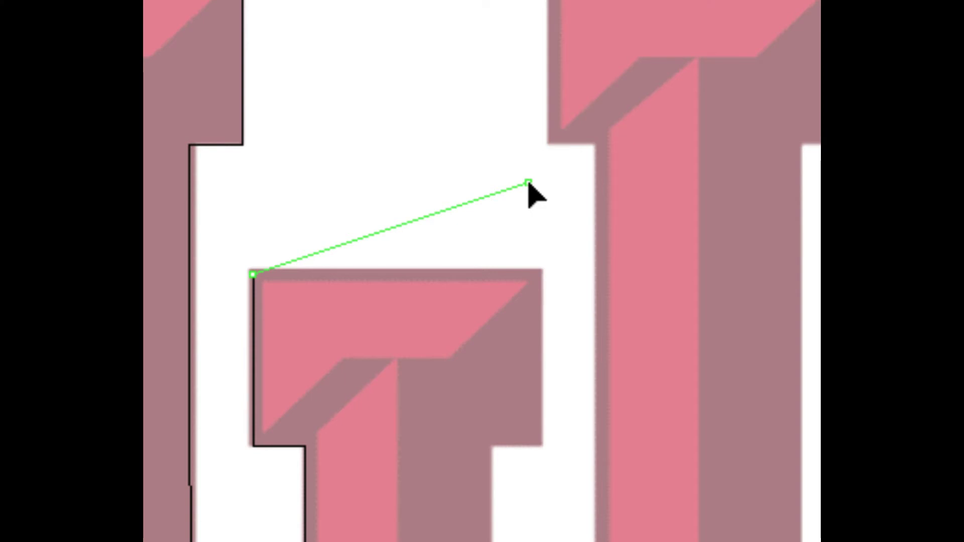
pyautogui.moveTo(528, 183); pyautogui.dragTo(654, 348)
# - Continue the path down the T's right edge, inner corner and inner edge, undoing a stray horizontal segment
pyautogui.moveTo(492, 164); pyautogui.dragTo(447, 81)
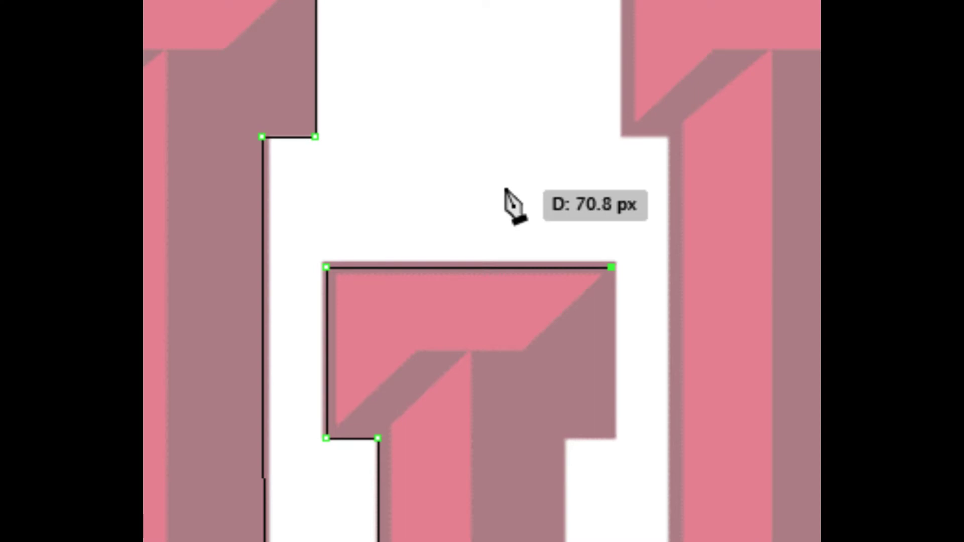
pyautogui.hscroll(2, 505, 190)
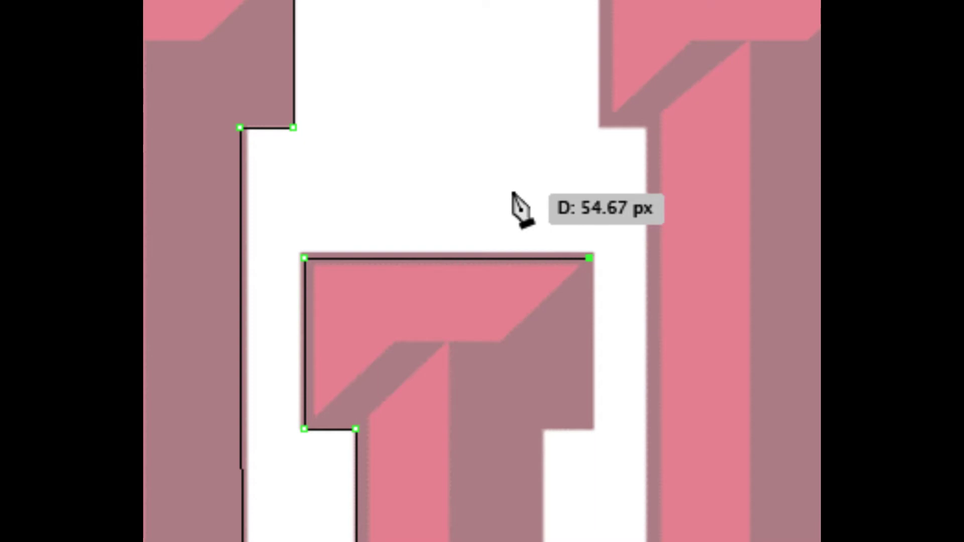
pyautogui.scroll(-5, 512, 200)
pyautogui.hscroll(2, 512, 200)
pyautogui.click(531, 245)
pyautogui.hscroll(-2, 512, 246)
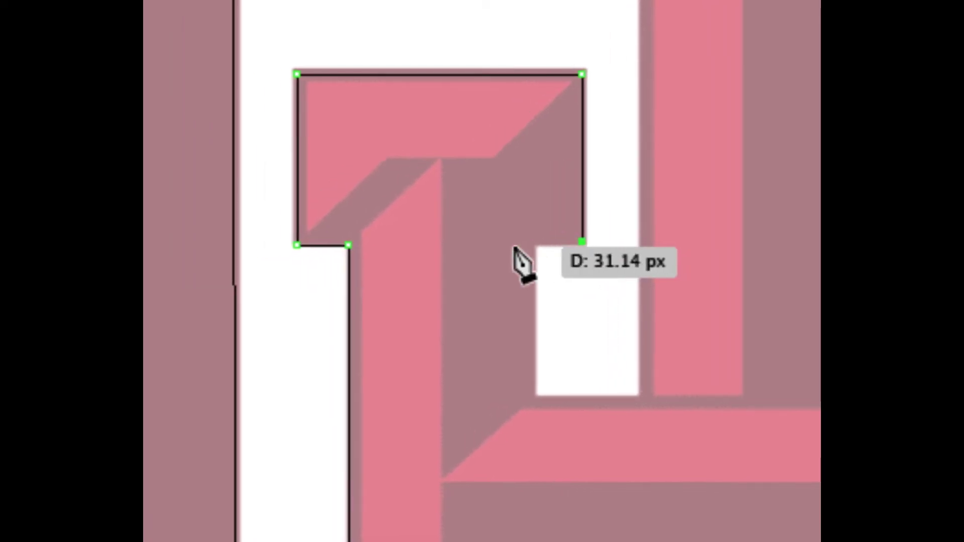
pyautogui.hscroll(1, 522, 251)
pyautogui.click(517, 245)
pyautogui.scroll(-3, 516, 251)
pyautogui.scroll(-2, 517, 279)
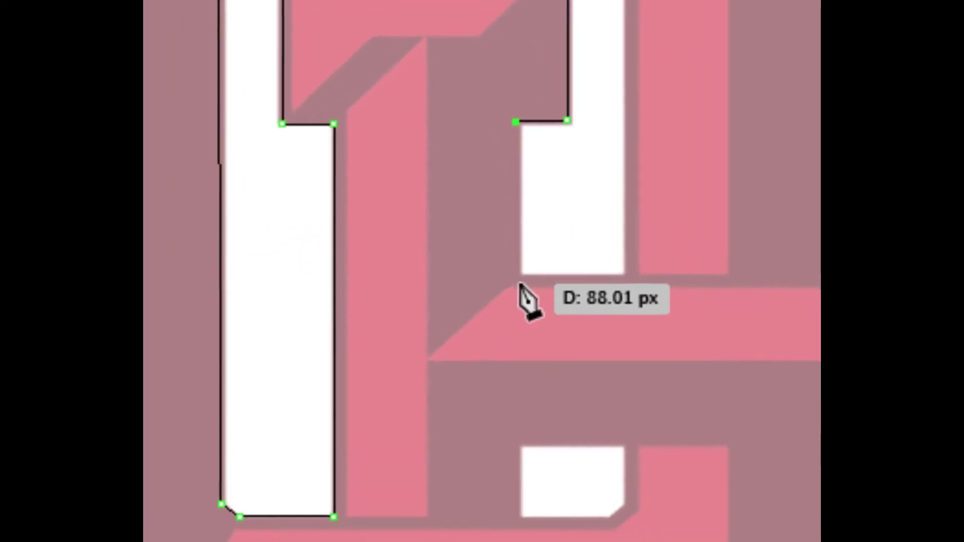
pyautogui.click(518, 282)
pyautogui.hscroll(3, 518, 281)
pyautogui.hscroll(-1, 546, 283)
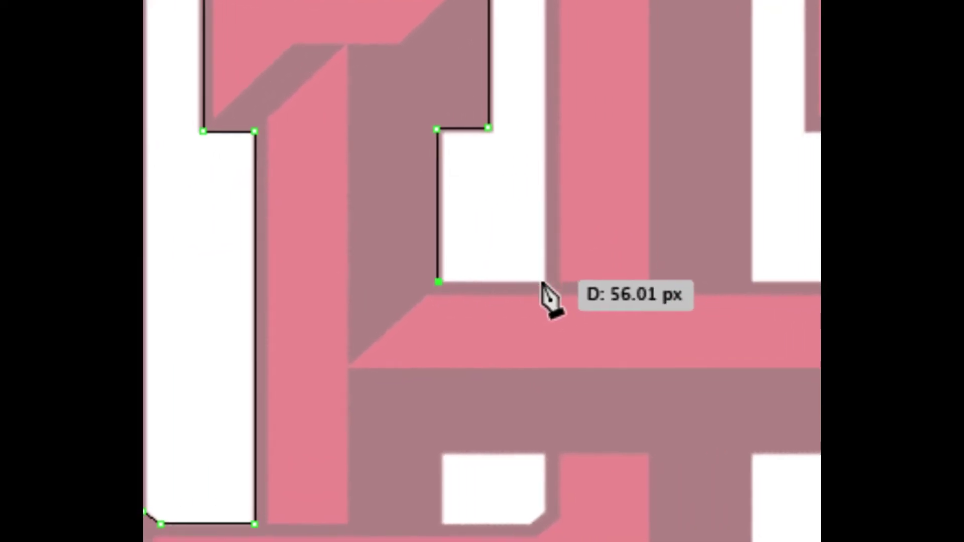
pyautogui.click(546, 284)
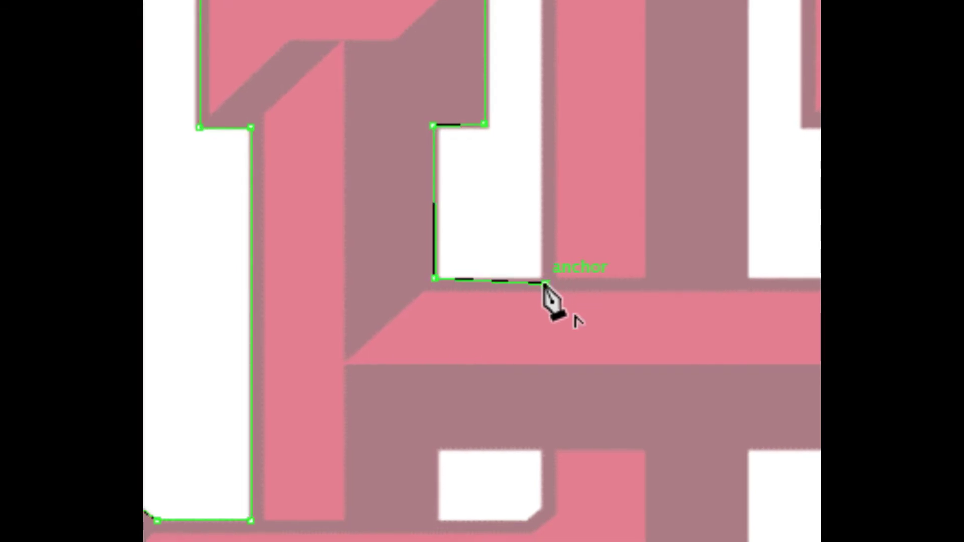
pyautogui.hscroll(-1, 545, 285)
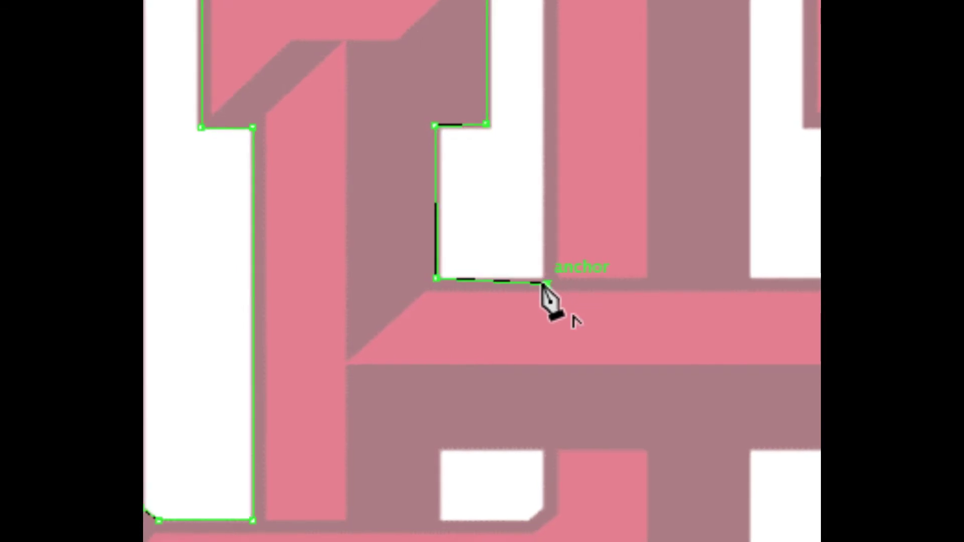
pyautogui.scroll(1, 545, 284)
pyautogui.hotkey('ctrl', 'z')
pyautogui.scroll(-2, 551, 297)
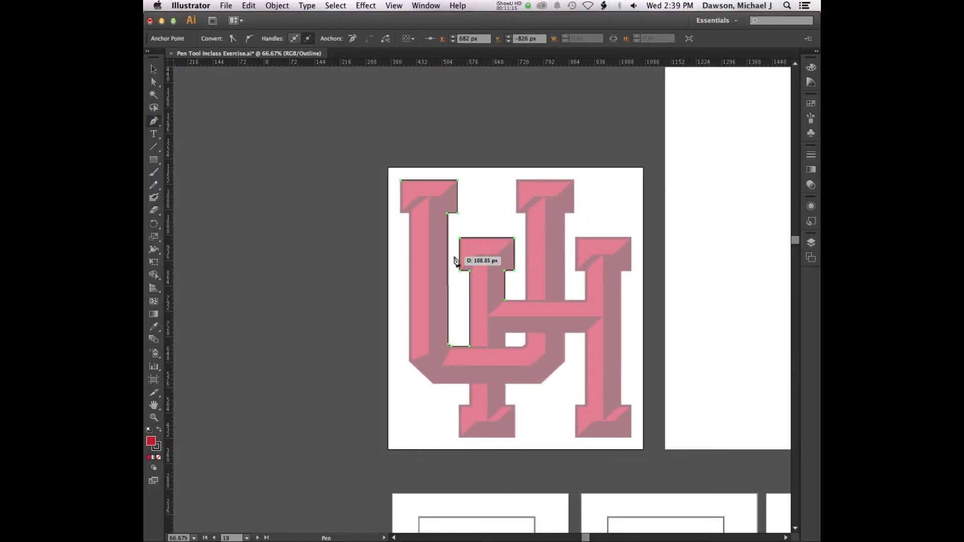
# - Marquee-zoom onto the middle T to inspect its traced outline
pyautogui.press('ctrl')
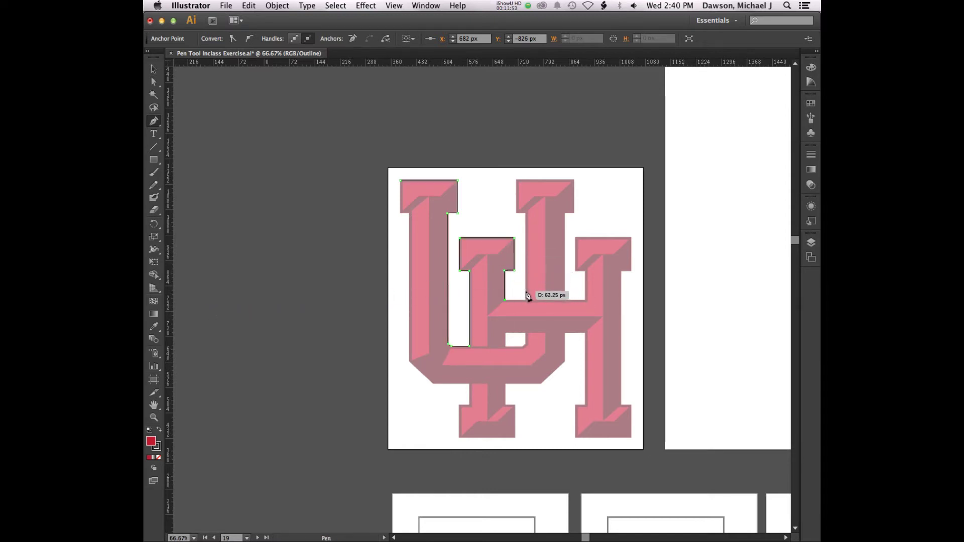
pyautogui.press('z')
pyautogui.moveTo(457, 213); pyautogui.dragTo(564, 339)
# - At 200%, resume the open path from its endpoint and extend it along the crossbar top
pyautogui.press('super+minus')
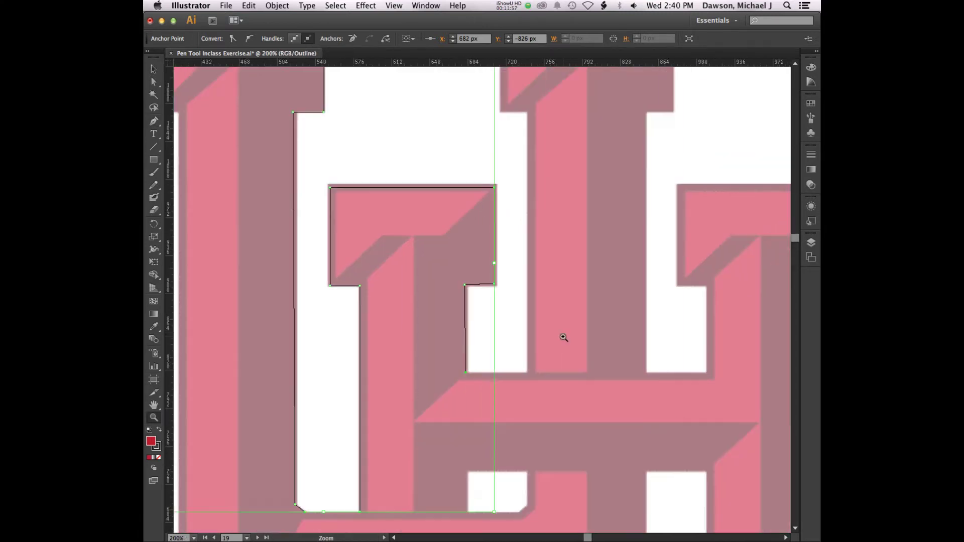
pyautogui.press('p')
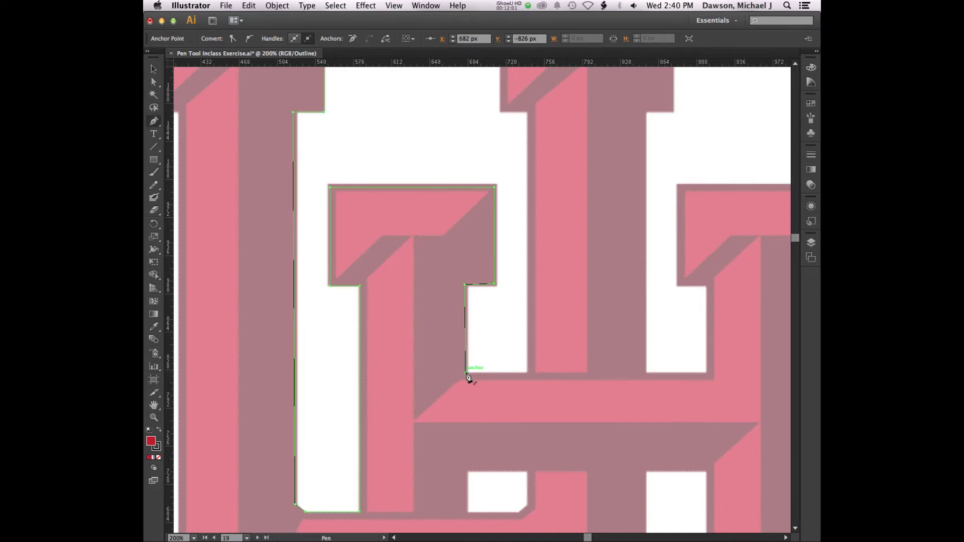
pyautogui.moveTo(466, 373); pyautogui.dragTo(531, 380)
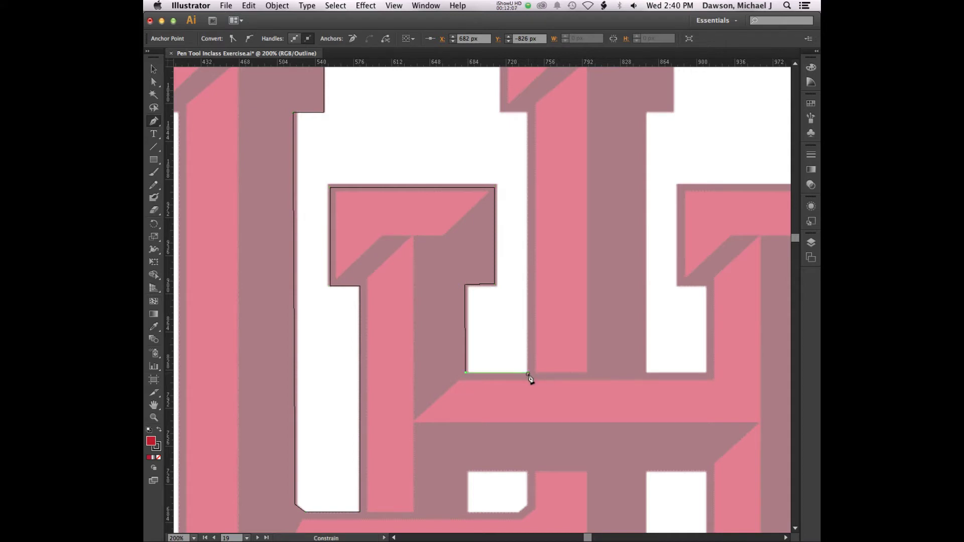
pyautogui.click(528, 374)
# - Trace up to the right T, across its top-left and top-right corners and down to its right corner
pyautogui.click(514, 123)
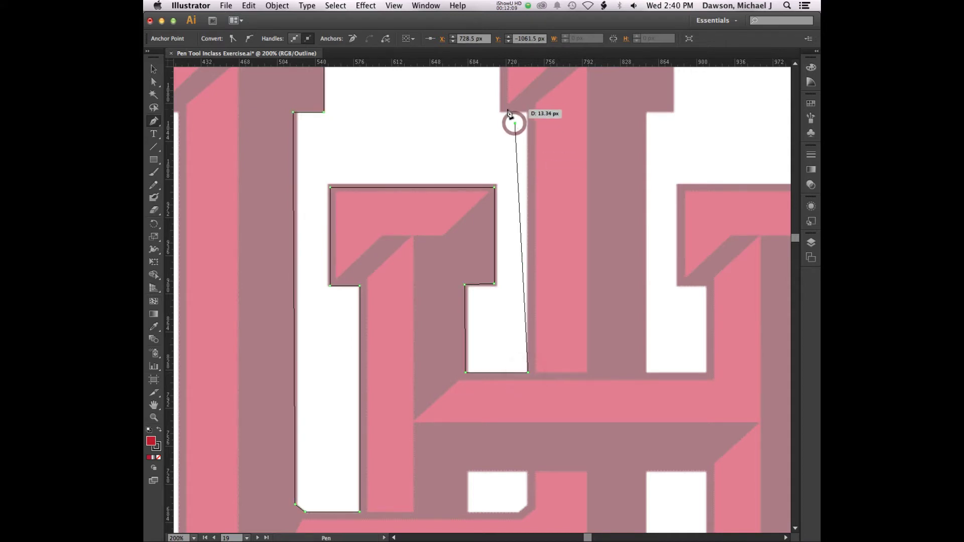
pyautogui.click(502, 111)
pyautogui.scroll(5, 499, 118)
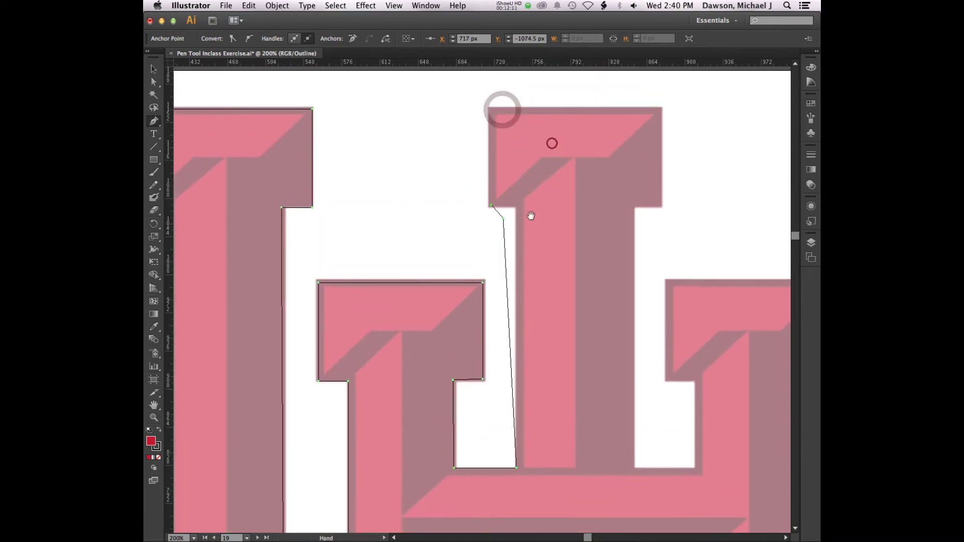
pyautogui.click(493, 112)
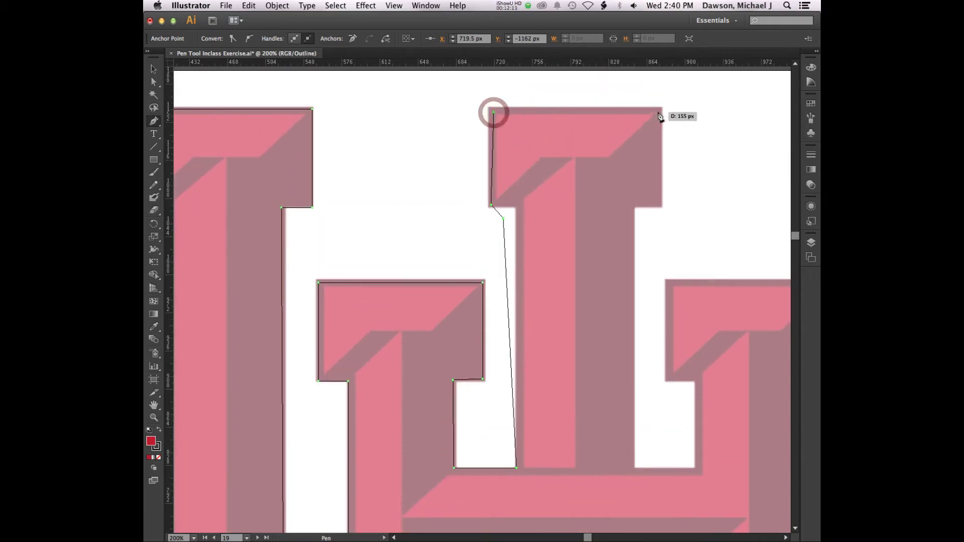
pyautogui.click(657, 112)
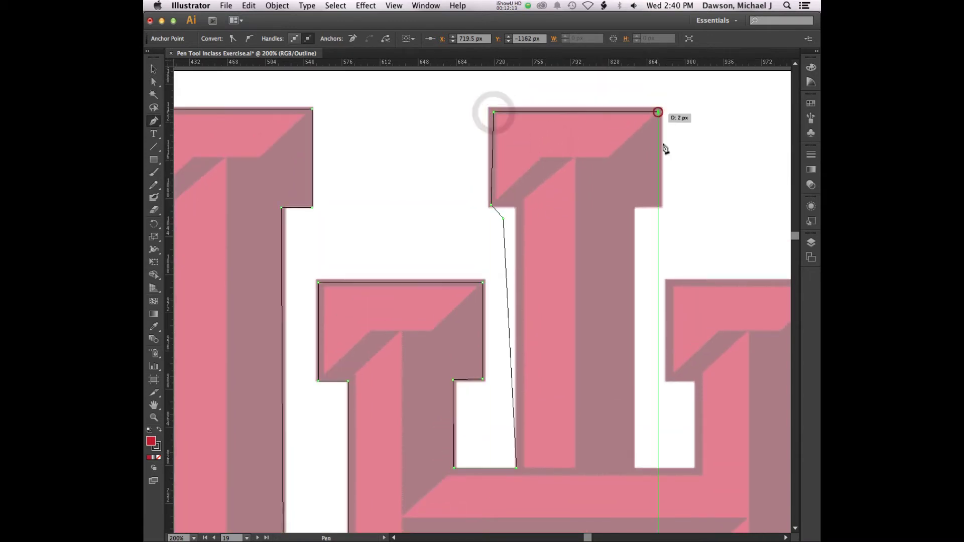
pyautogui.click(659, 205)
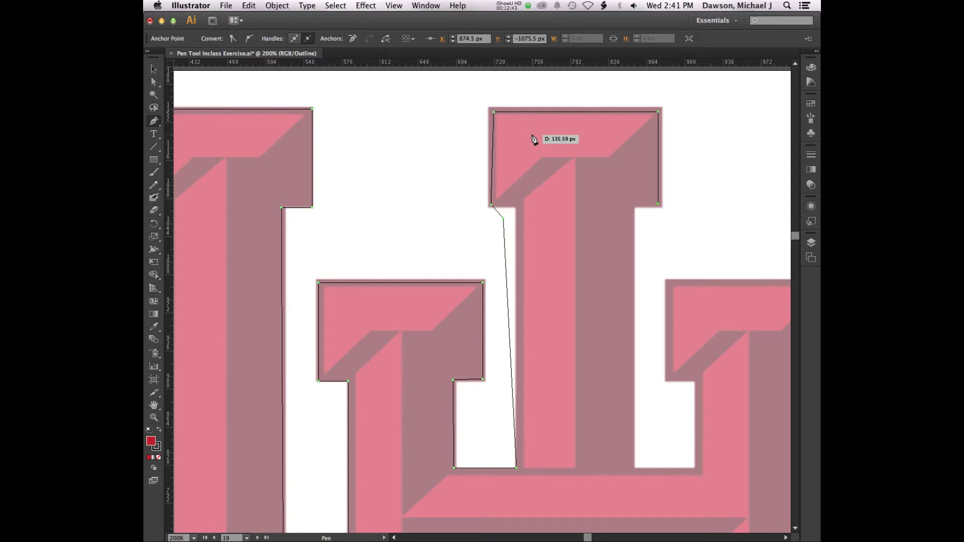
pyautogui.press('super')
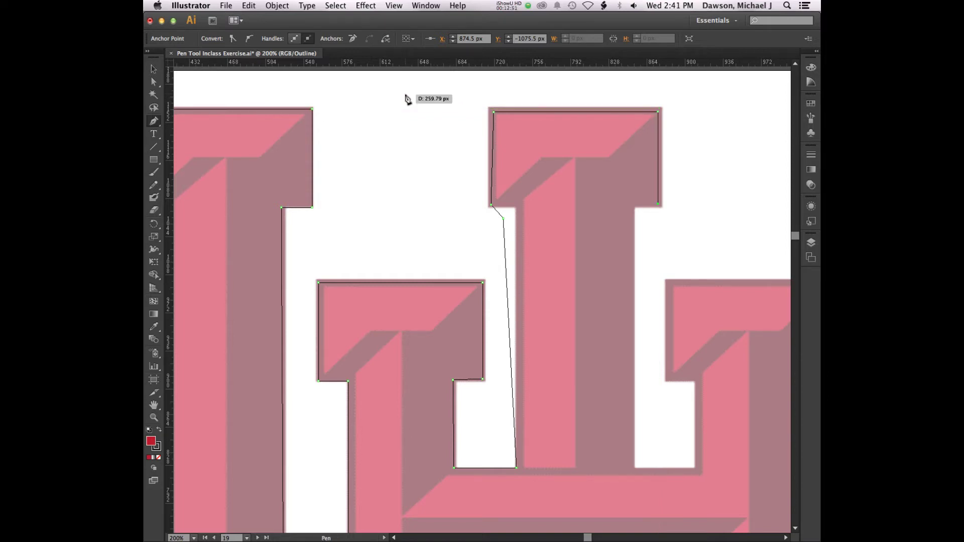
# - Drag the right T's lower-left, top-left and top-right anchors exactly onto their corners
pyautogui.press('a')
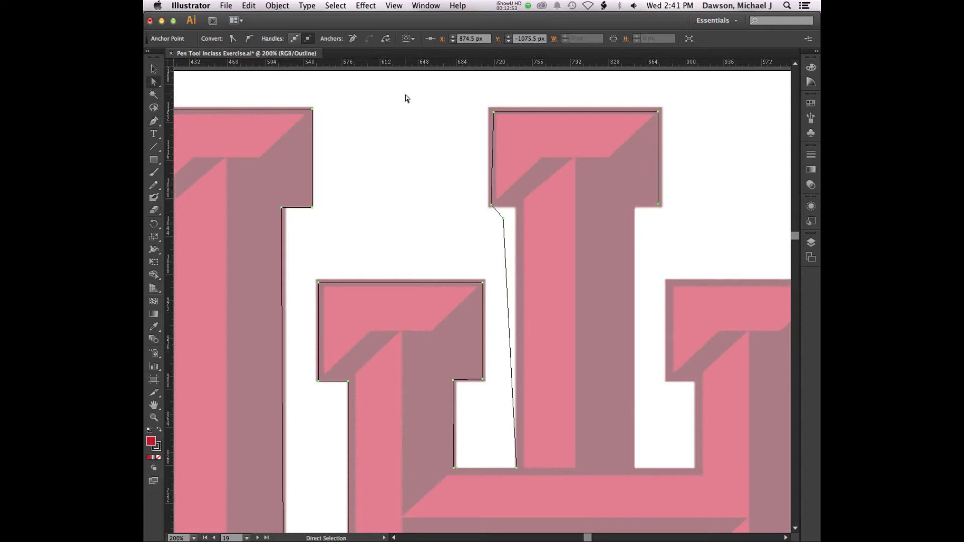
pyautogui.press('p')
pyautogui.press('super')
pyautogui.press('super+a')
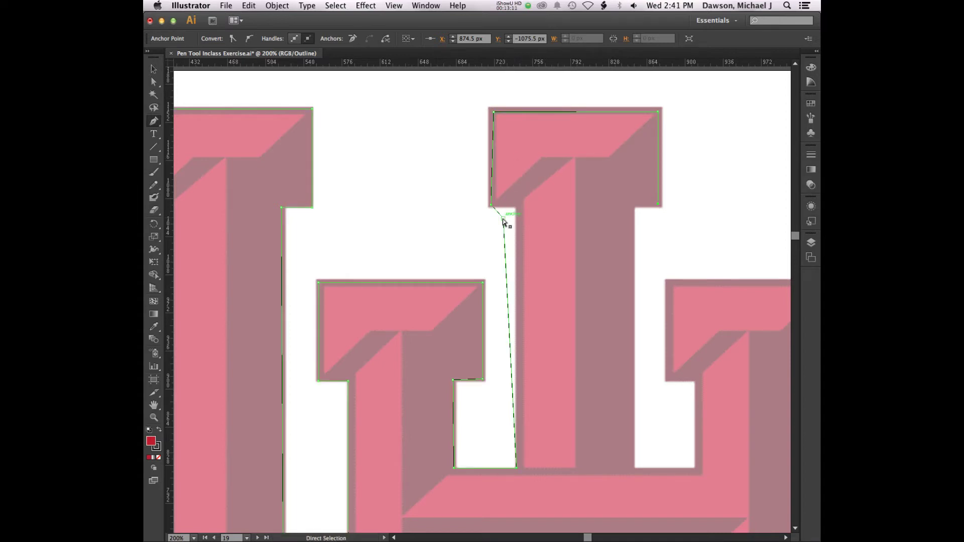
pyautogui.moveTo(503, 219); pyautogui.dragTo(518, 206)
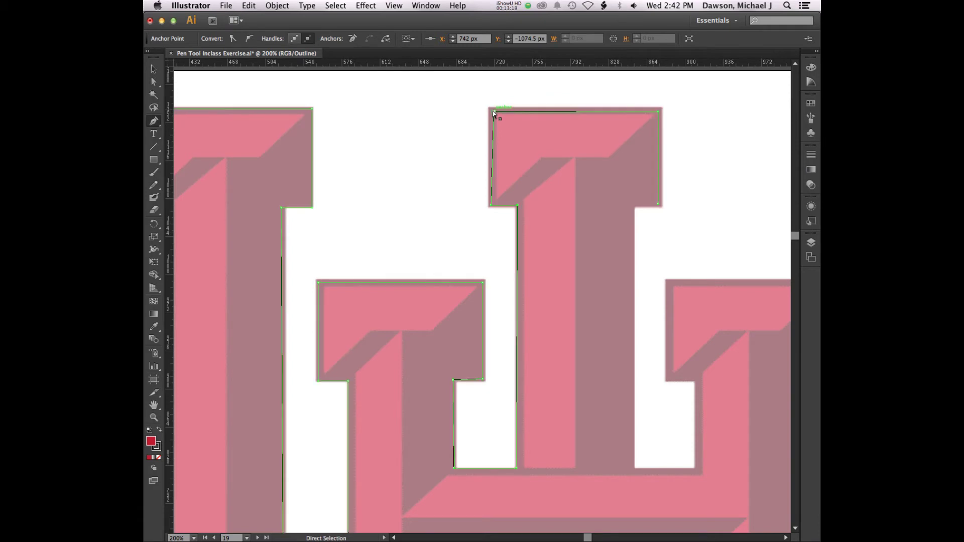
pyautogui.moveTo(493, 110); pyautogui.dragTo(492, 112)
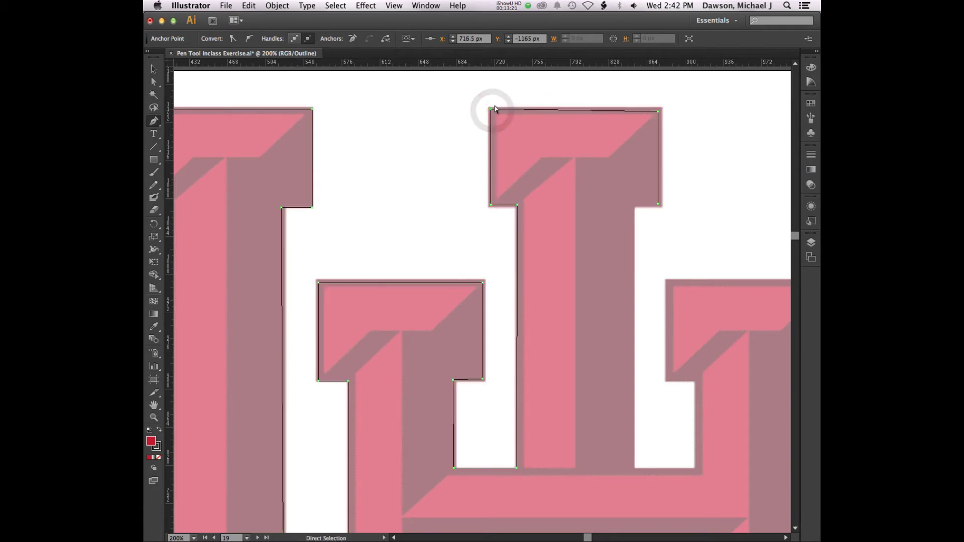
pyautogui.moveTo(657, 110); pyautogui.dragTo(658, 108)
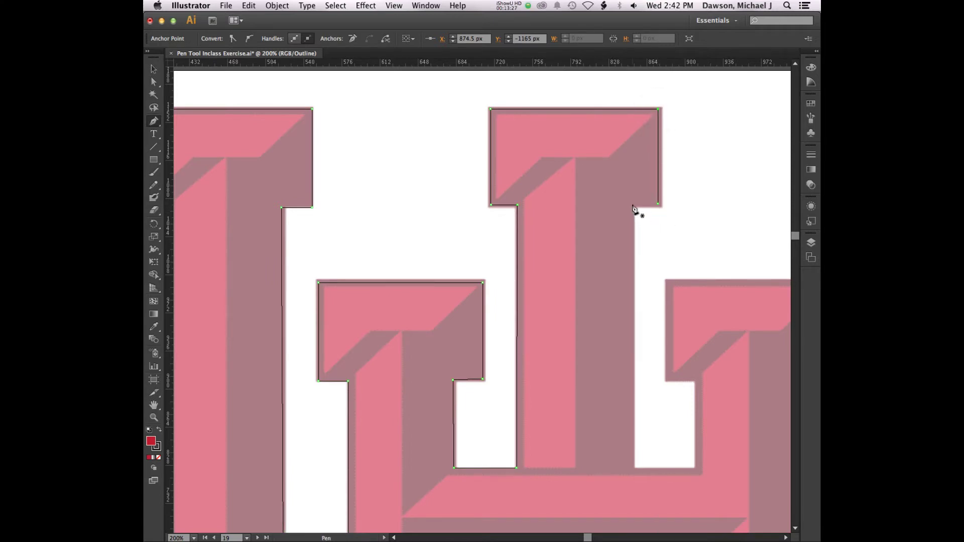
# - Close the T outline at its starting anchor and start a new path along the right block's edges
pyautogui.moveTo(632, 205)
pyautogui.mouseDown()
pyautogui.moveTo(636, 472)
pyautogui.moveTo(639, 209)
pyautogui.moveTo(661, 209)
pyautogui.moveTo(635, 206)
pyautogui.mouseUp()
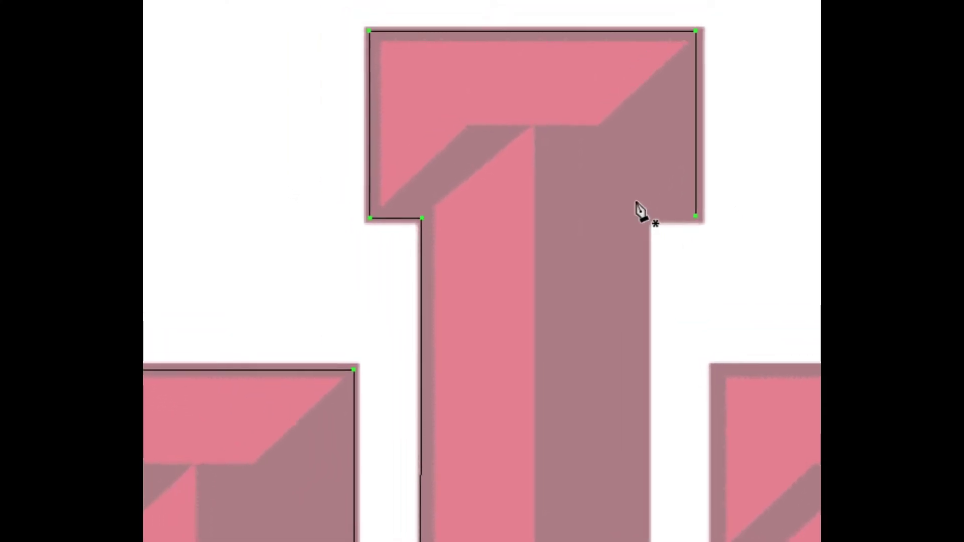
pyautogui.click(569, 165)
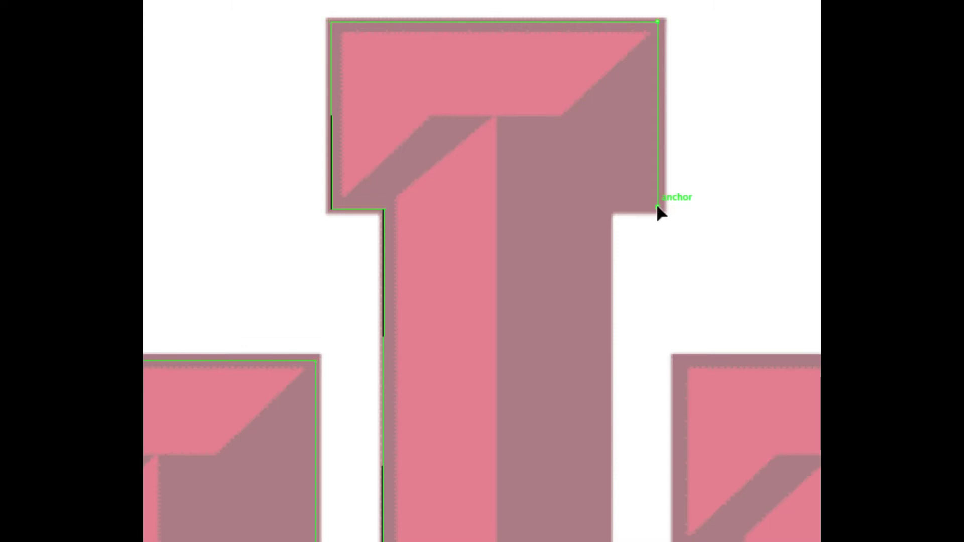
pyautogui.moveTo(657, 208); pyautogui.dragTo(646, 394)
pyautogui.moveTo(646, 394); pyautogui.dragTo(638, 225)
pyautogui.moveTo(672, 337); pyautogui.dragTo(896, 189)
pyautogui.moveTo(755, 269); pyautogui.dragTo(568, 263)
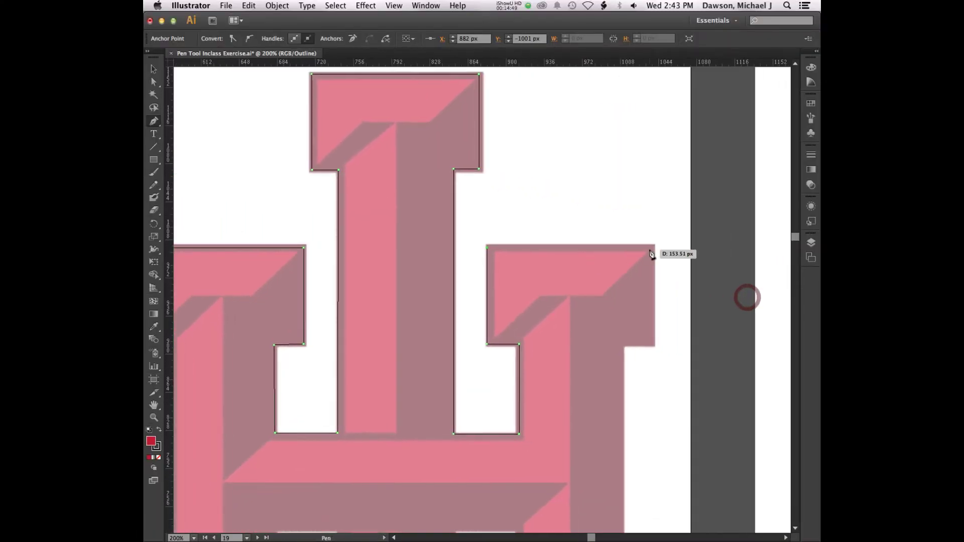
# - Add anchors at the right block's top-right and bottom-right corners and the next corner left
pyautogui.moveTo(651, 248); pyautogui.dragTo(650, 346)
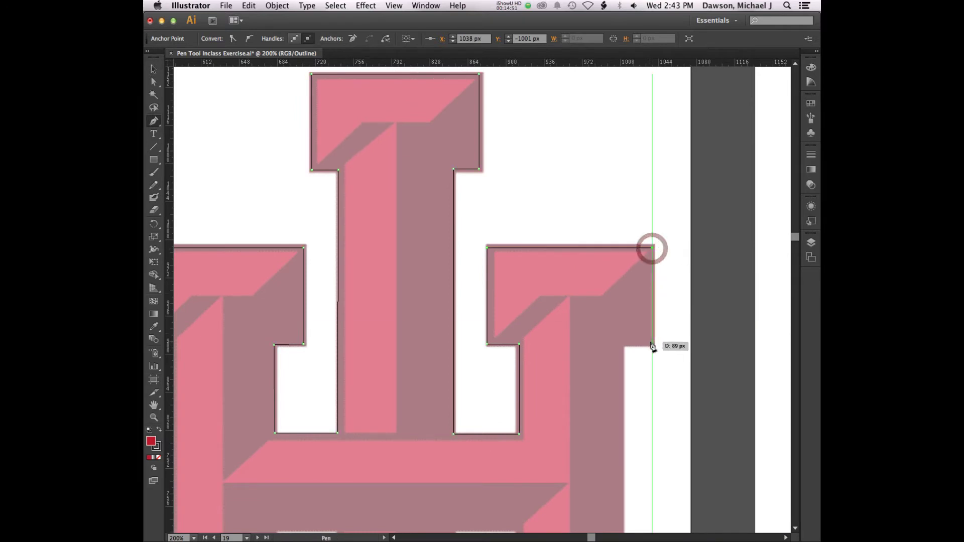
pyautogui.click(652, 342)
pyautogui.click(621, 343)
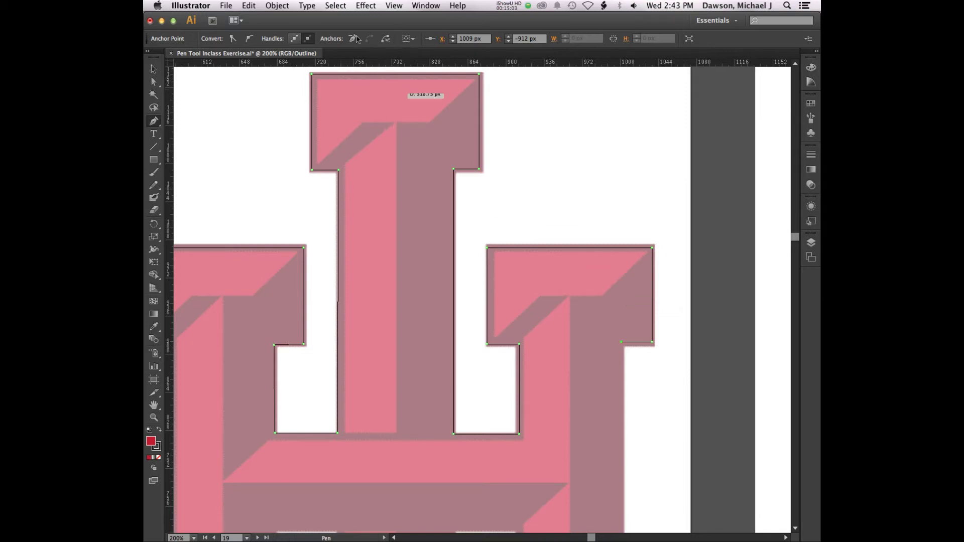
pyautogui.press('super')
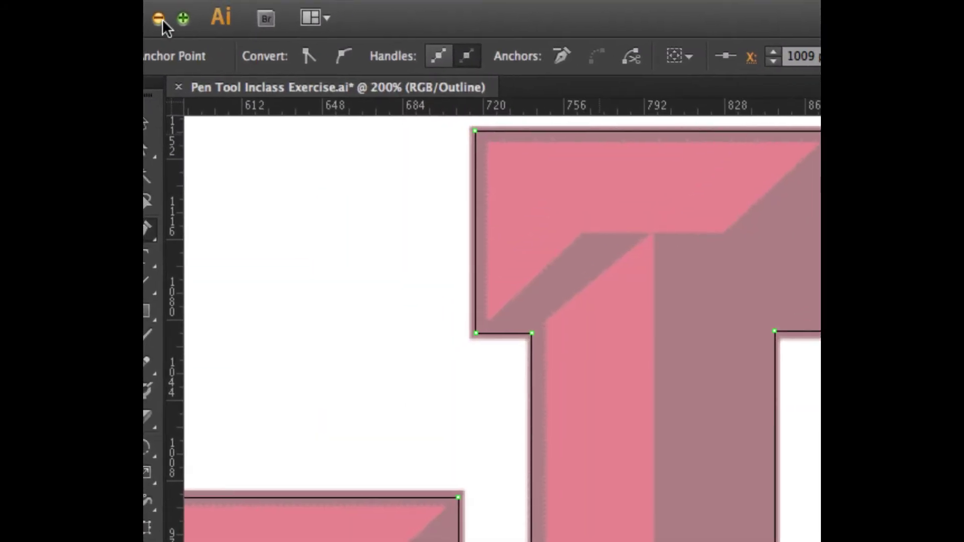
pyautogui.click(162, 21)
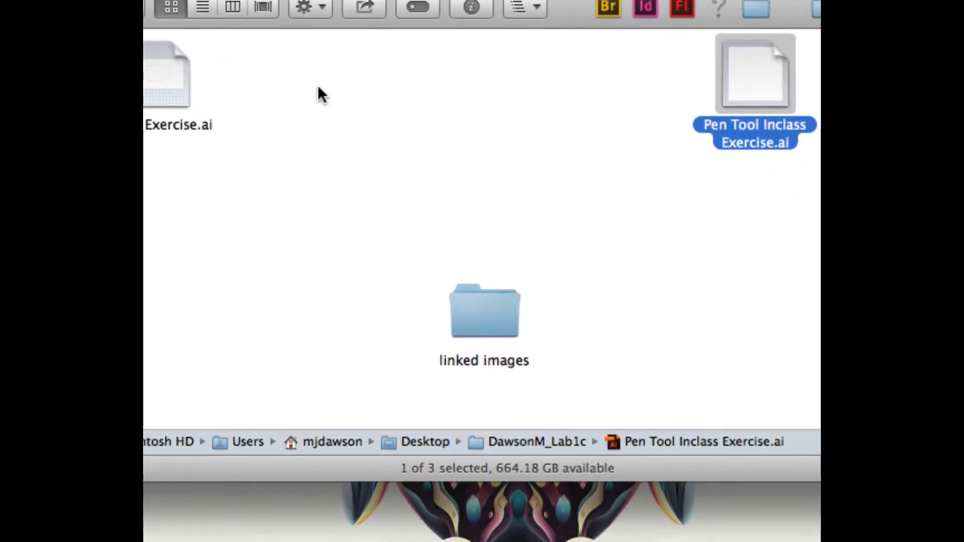
pyautogui.click(518, 217)
pyautogui.click(221, 126)
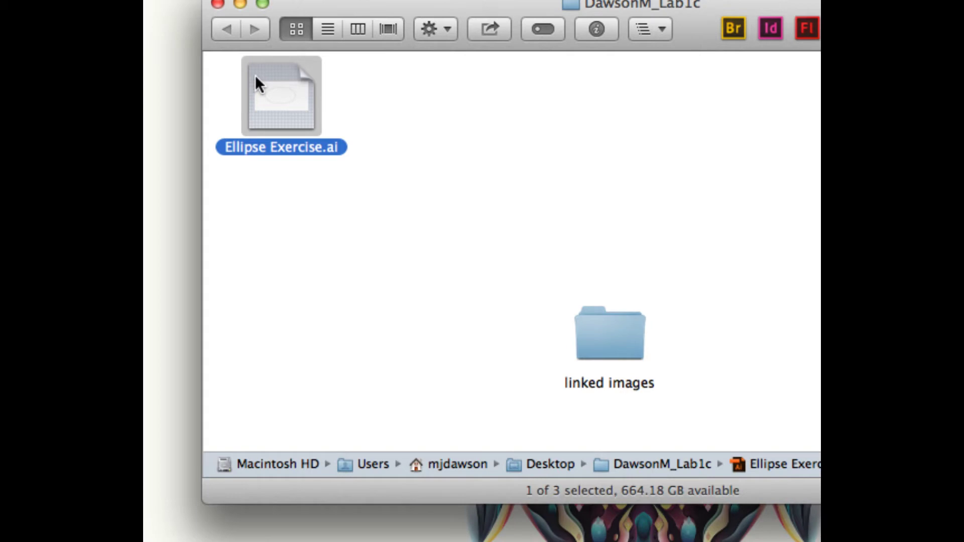
# - Open Ellipse Exercise.ai, centre the ellipse, hide guides with Cmd+; and pick Direct Selection
pyautogui.doubleClick(283, 92)
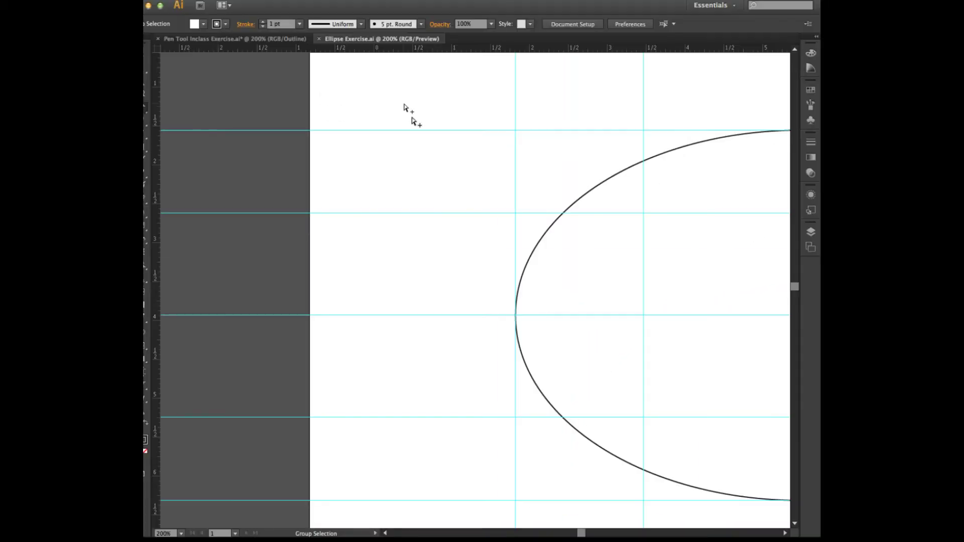
pyautogui.press('p')
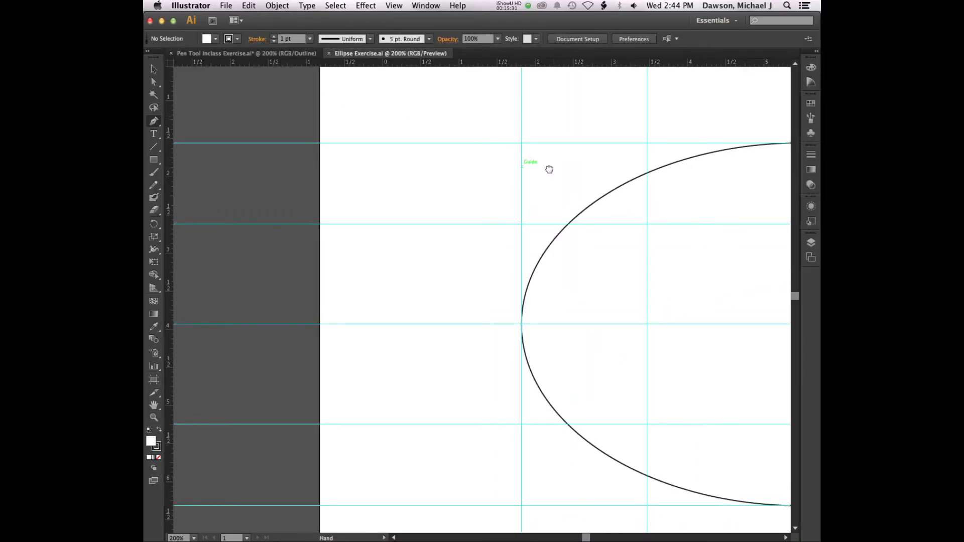
pyautogui.moveTo(539, 155); pyautogui.dragTo(351, 151)
pyautogui.press('super+minus')
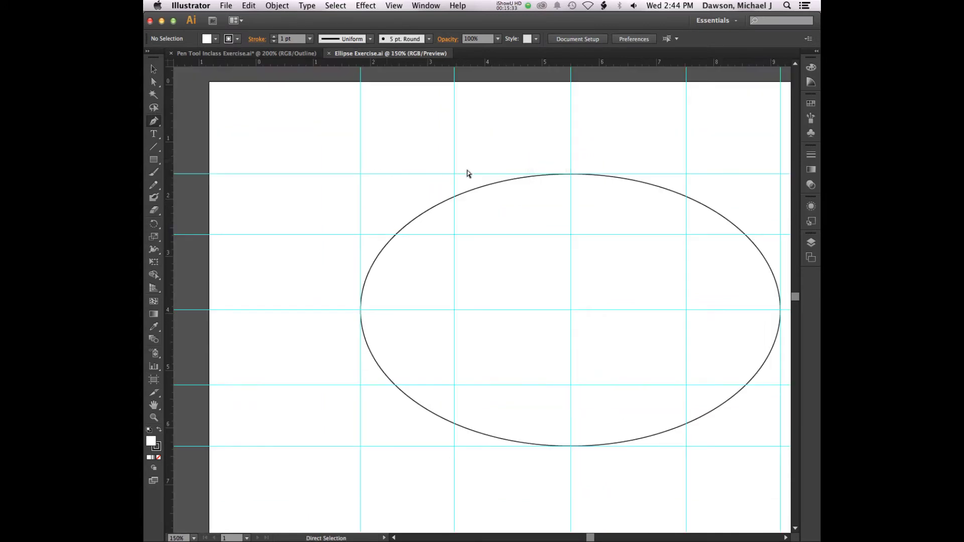
pyautogui.moveTo(566, 167); pyautogui.dragTo(443, 149)
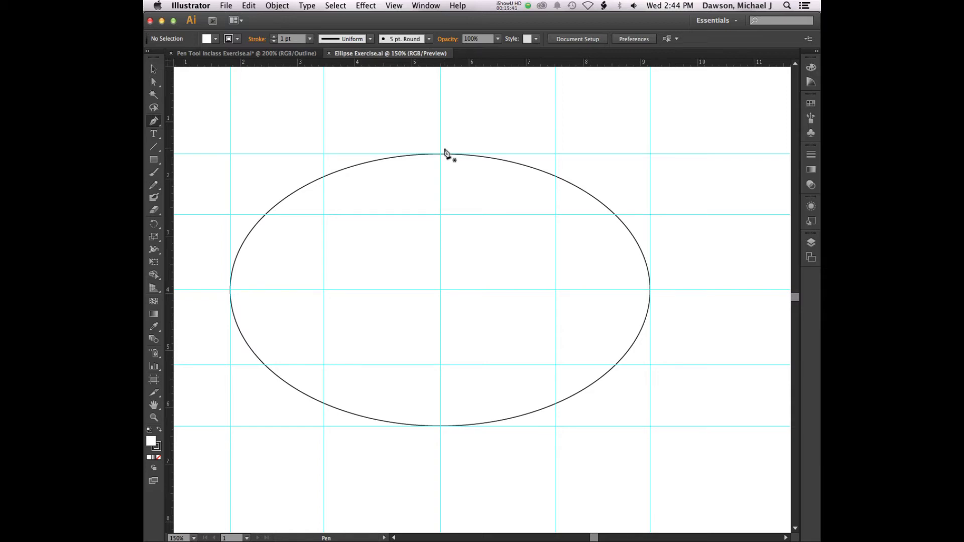
pyautogui.press('super+semicolon')
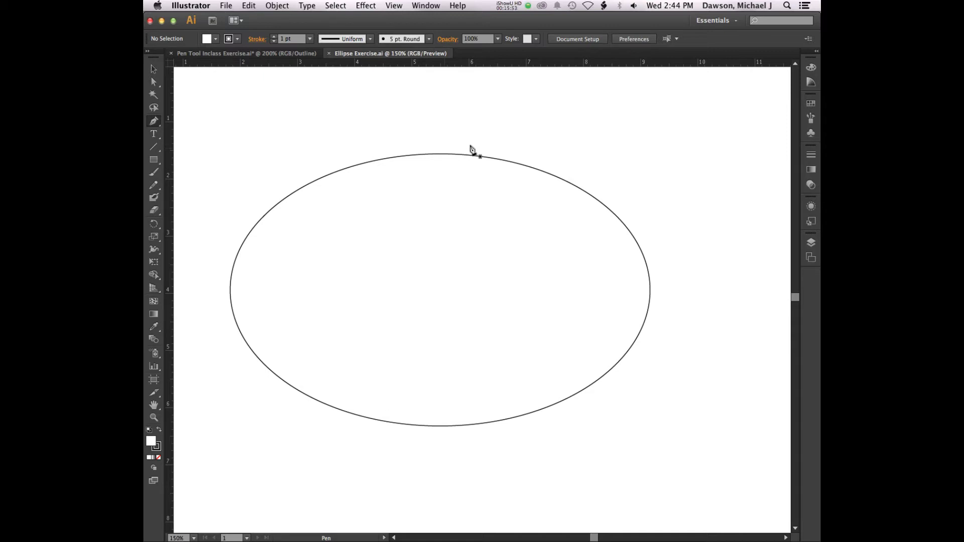
pyautogui.click(153, 83)
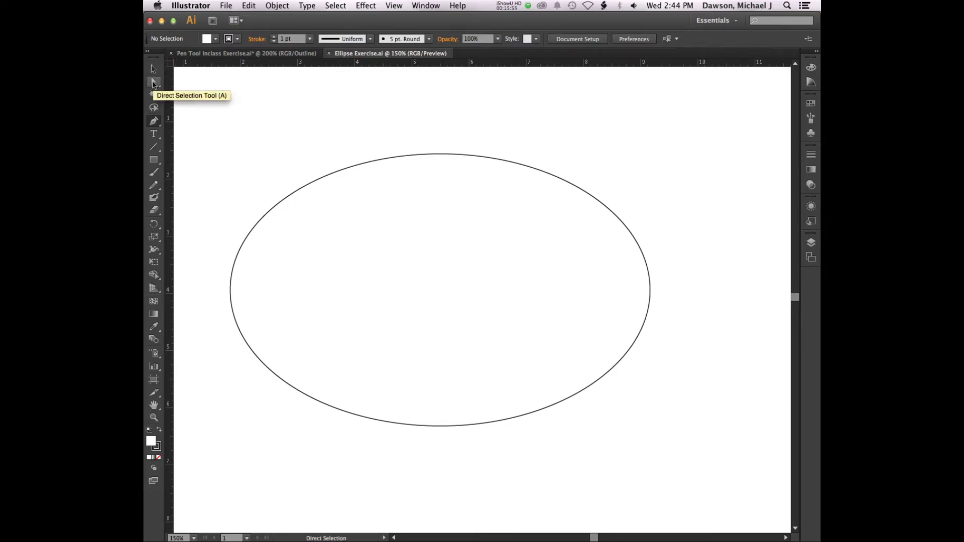
pyautogui.click(154, 83)
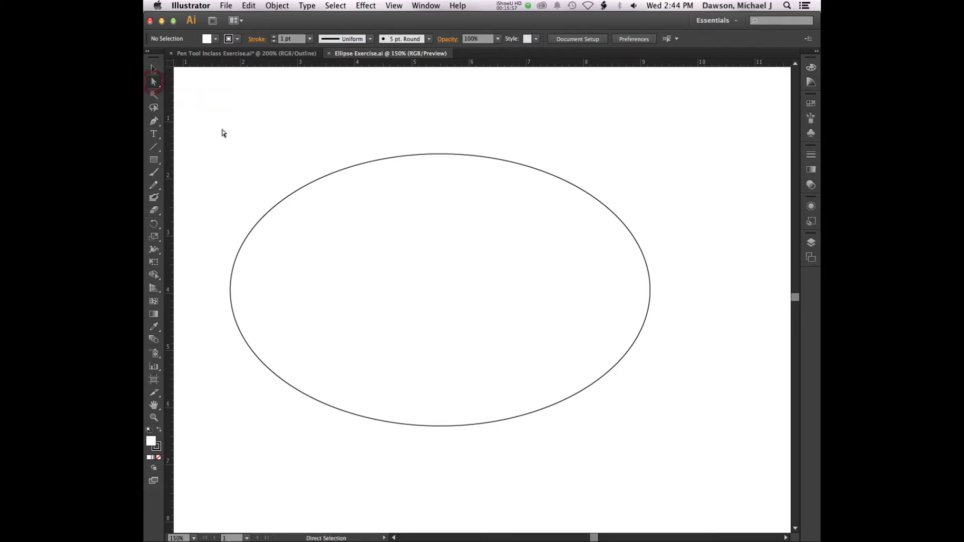
# - Marquee-select the ellipse with Direct Selection so its four anchors and centre point show
pyautogui.moveTo(314, 191); pyautogui.dragTo(719, 486)
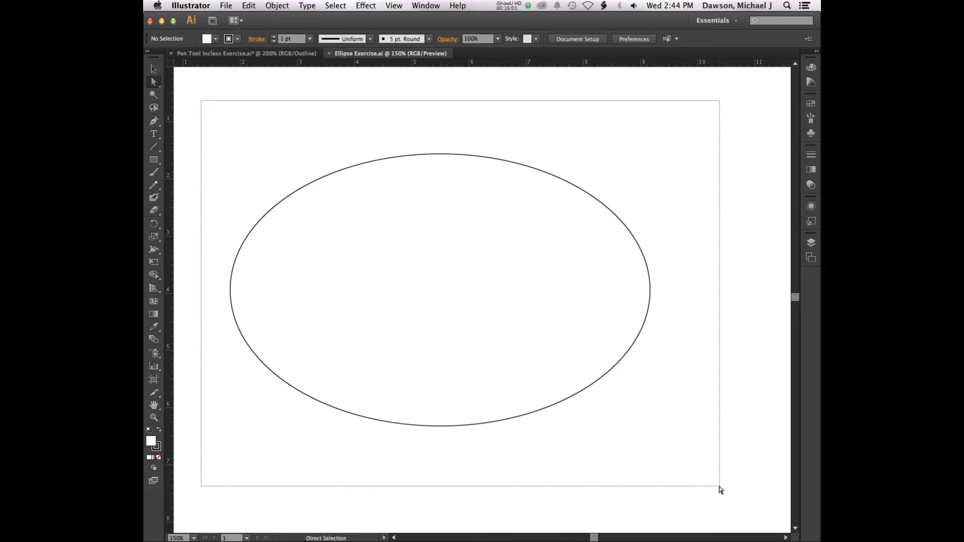
pyautogui.moveTo(718, 486); pyautogui.dragTo(719, 486)
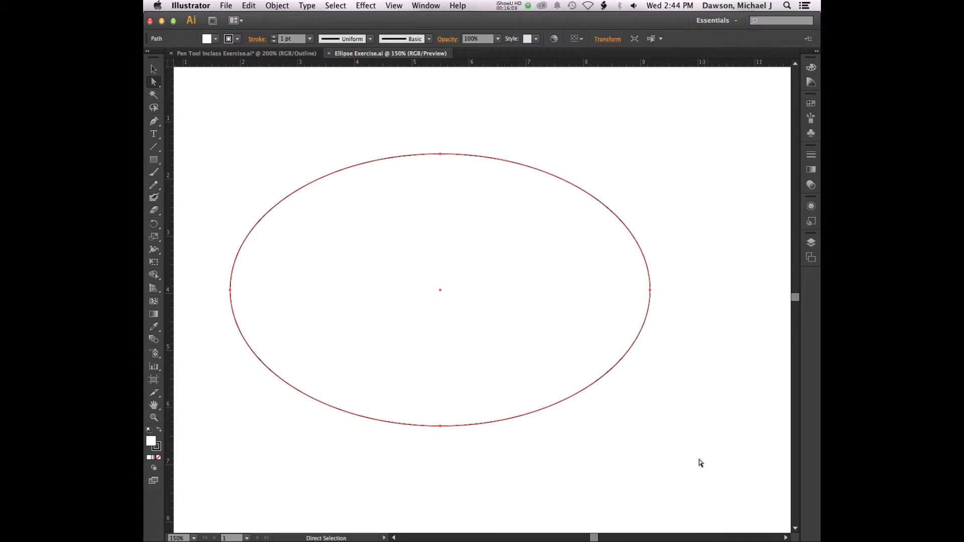
pyautogui.click(154, 72)
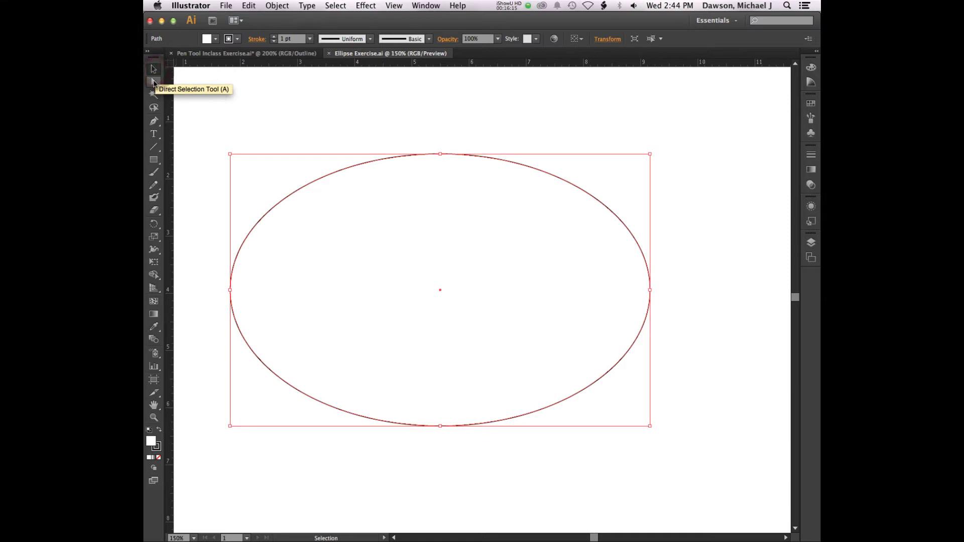
pyautogui.click(154, 82)
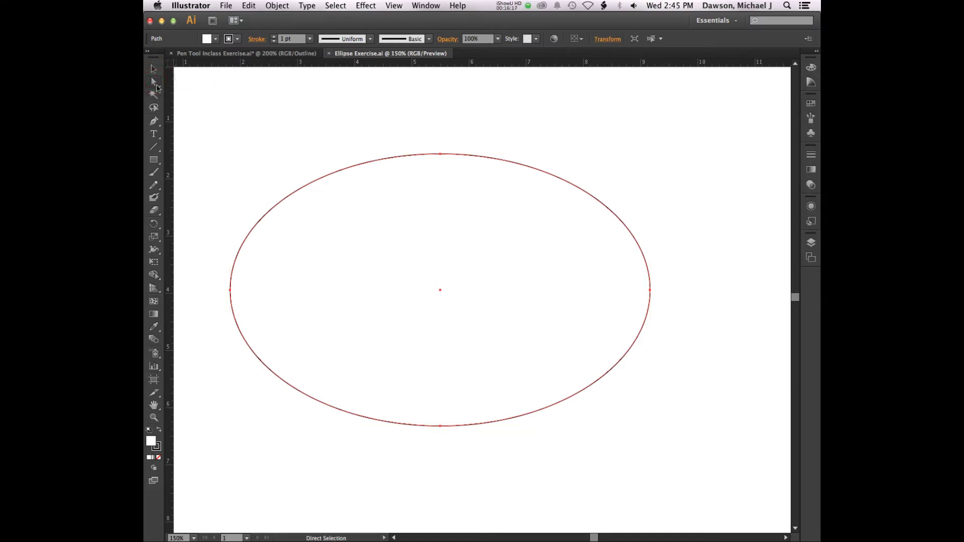
pyautogui.click(332, 6)
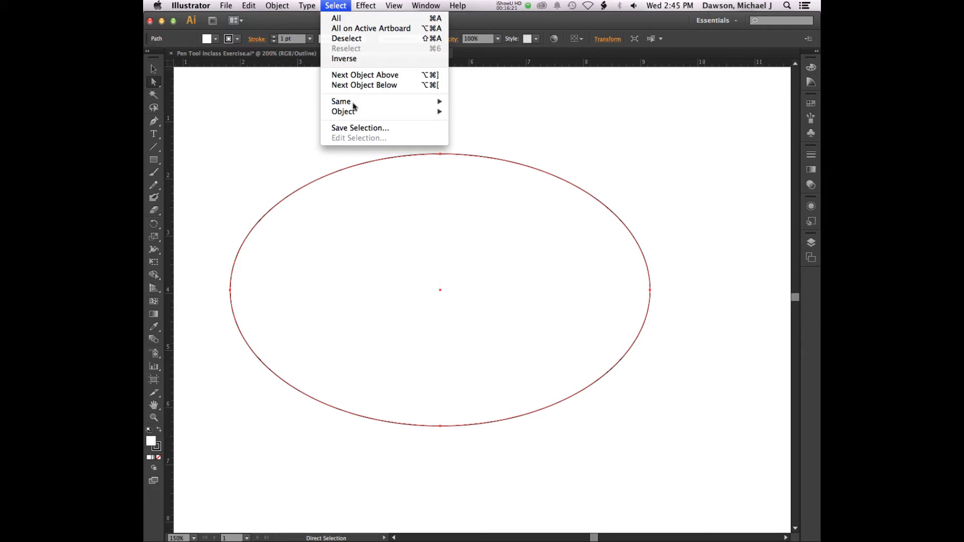
# - Select all of the ellipse's direction handles with Select > Object > Direction Handles
pyautogui.moveTo(354, 112)
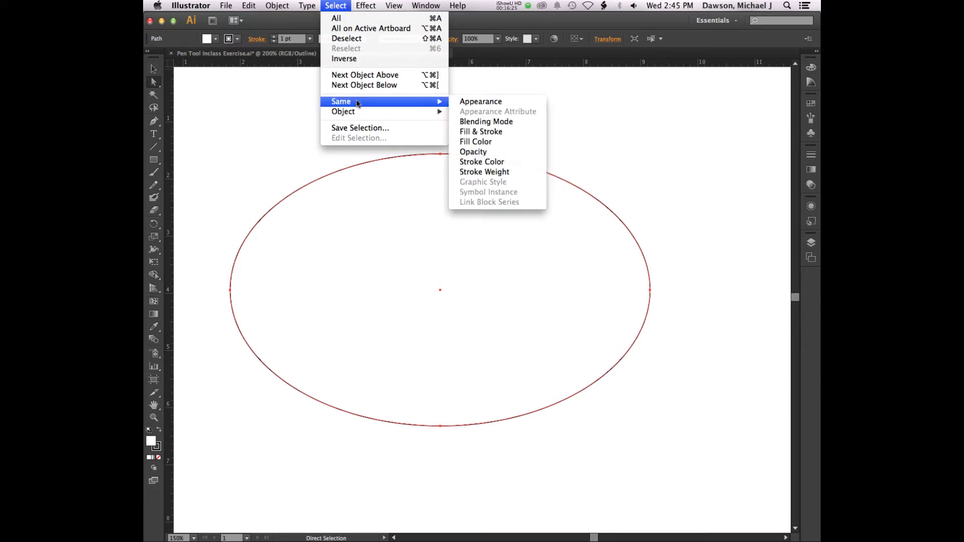
pyautogui.moveTo(280, 11)
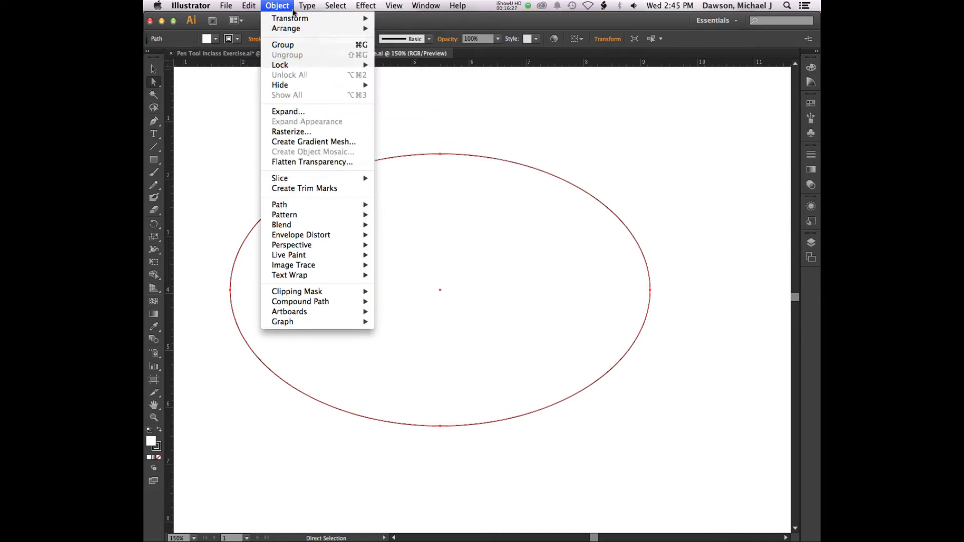
pyautogui.moveTo(309, 10)
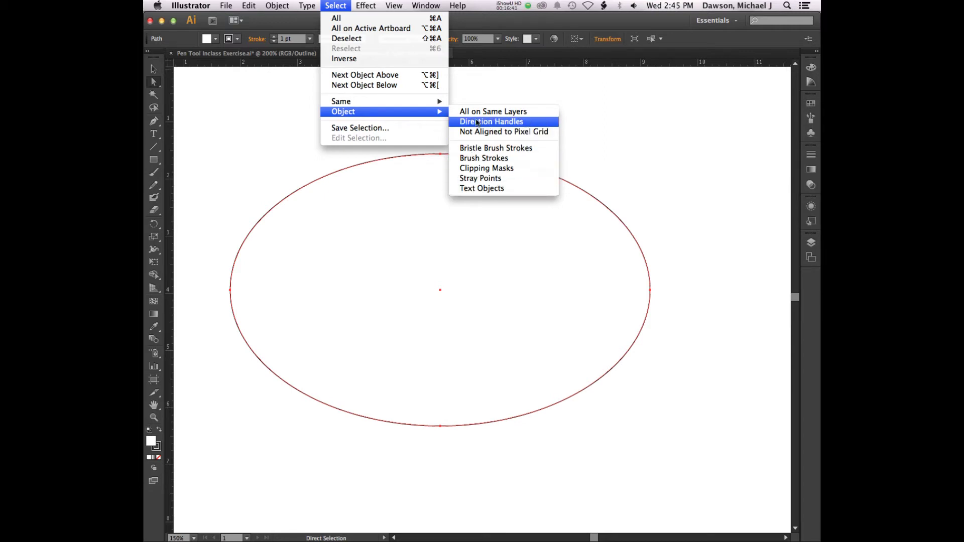
pyautogui.moveTo(352, 111)
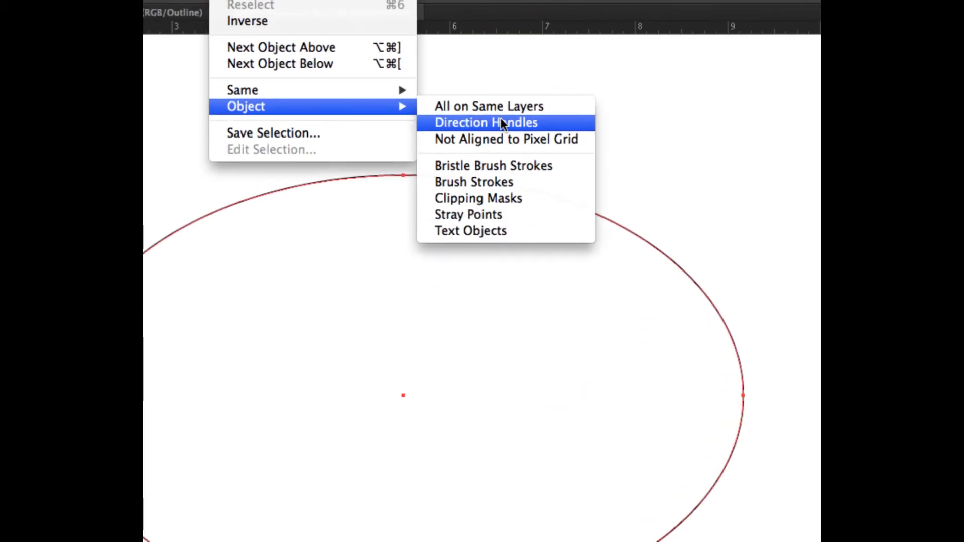
pyautogui.moveTo(416, 14)
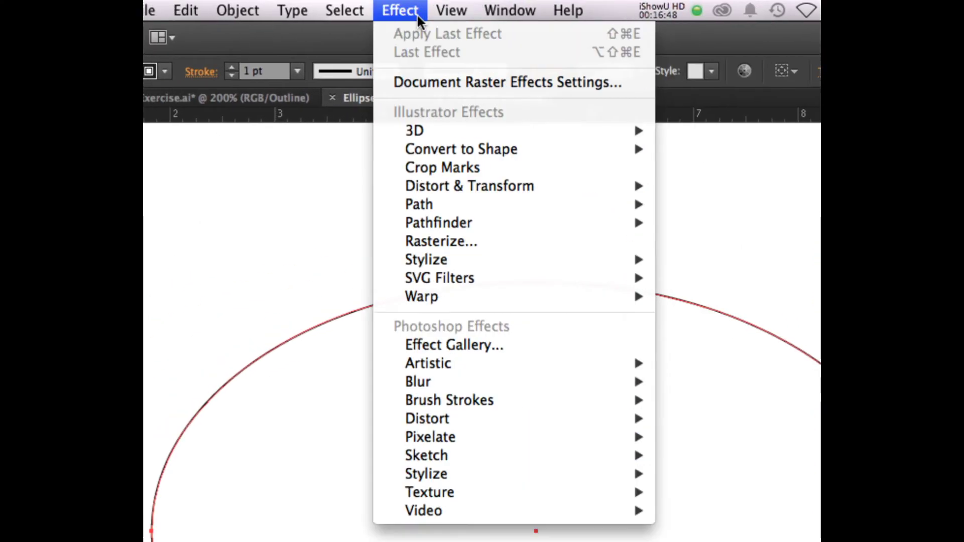
pyautogui.moveTo(347, 12)
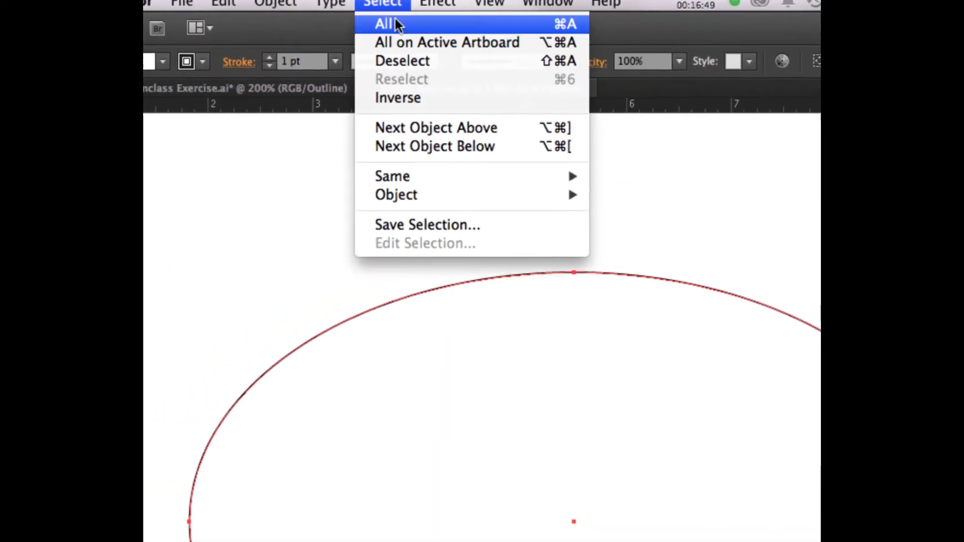
pyautogui.moveTo(437, 206)
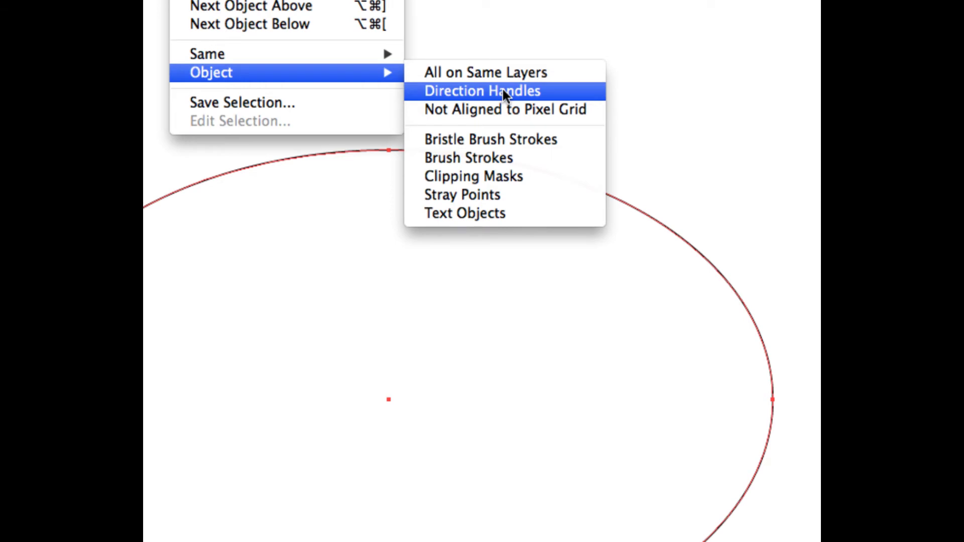
pyautogui.click(502, 90)
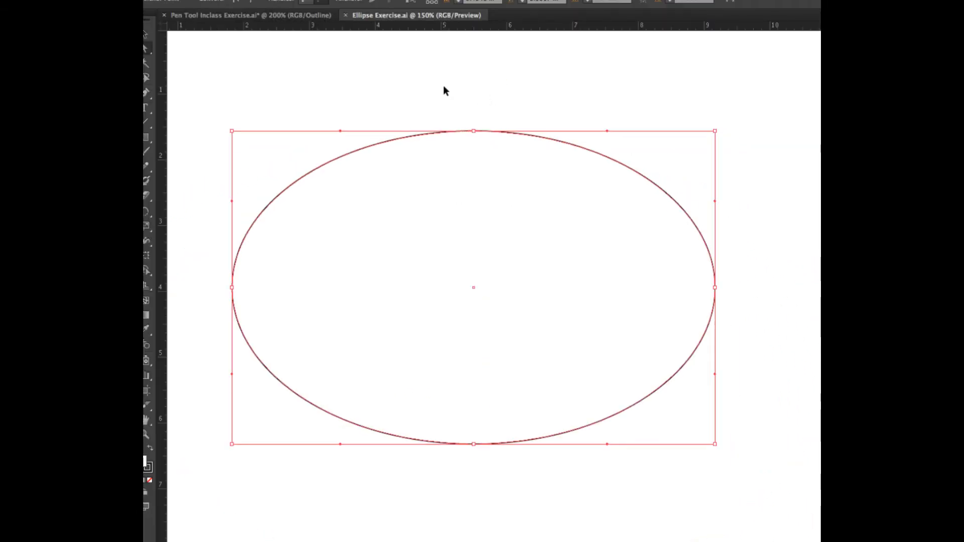
# - Reshape the top anchor's direction handle and drag it level again, leaving the ellipse 4.7603 in tall
pyautogui.press('a')
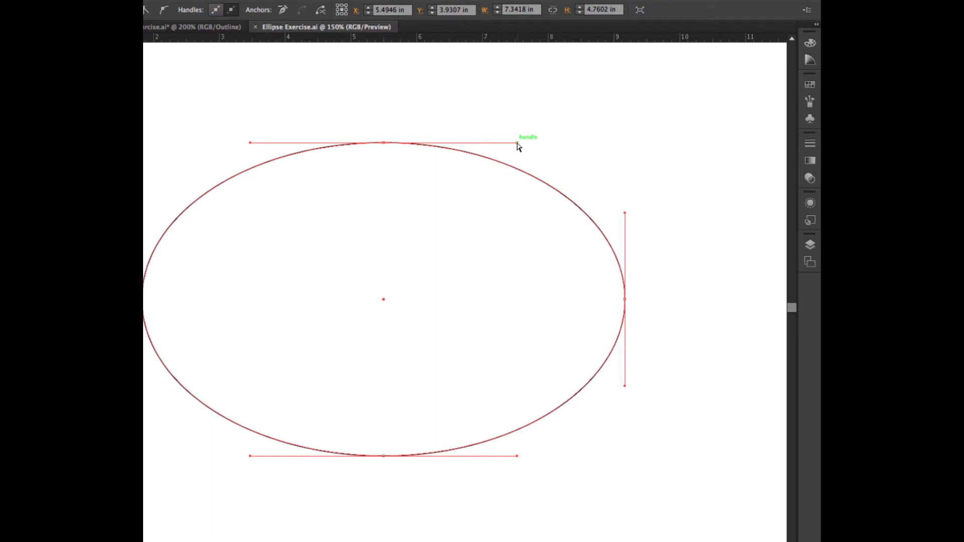
pyautogui.moveTo(517, 143); pyautogui.dragTo(517, 141)
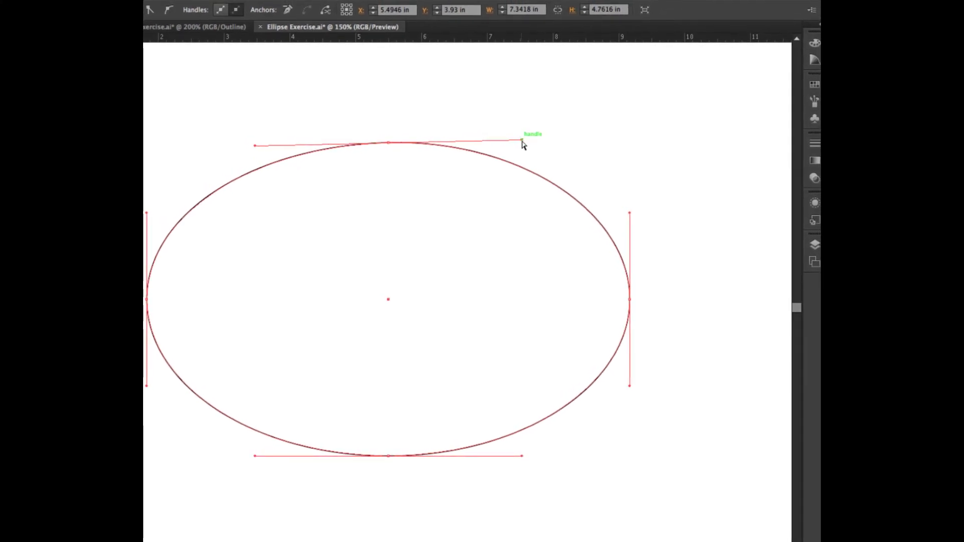
pyautogui.moveTo(522, 141)
pyautogui.mouseDown()
pyautogui.moveTo(527, 83)
pyautogui.moveTo(504, 136)
pyautogui.moveTo(530, 126)
pyautogui.moveTo(513, 140)
pyautogui.moveTo(522, 111)
pyautogui.moveTo(525, 140)
pyautogui.mouseUp()
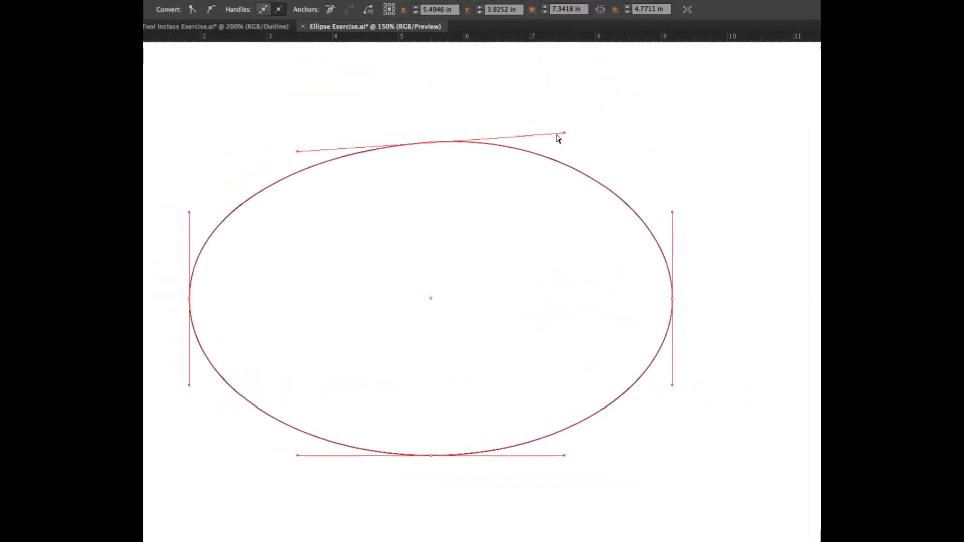
pyautogui.moveTo(563, 134); pyautogui.dragTo(480, 210)
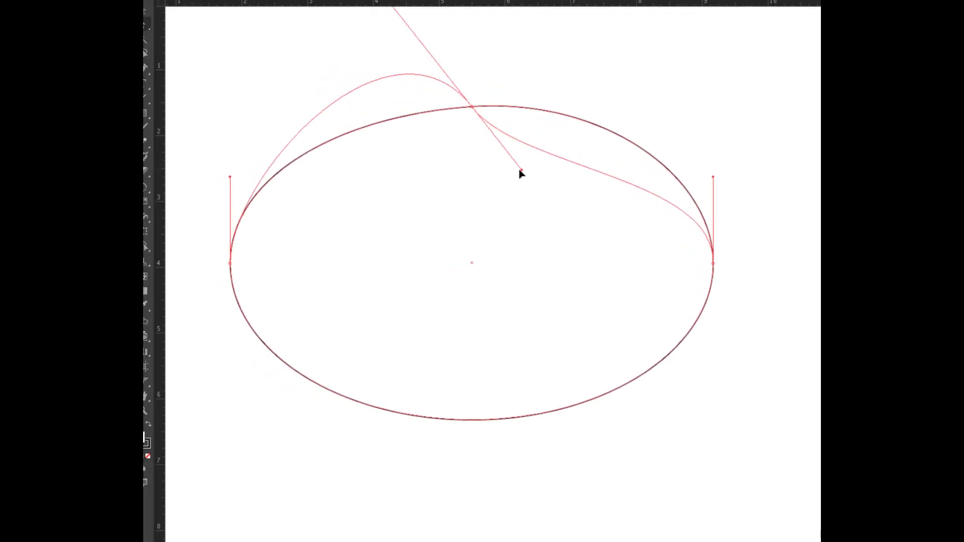
pyautogui.moveTo(520, 174); pyautogui.dragTo(553, 143)
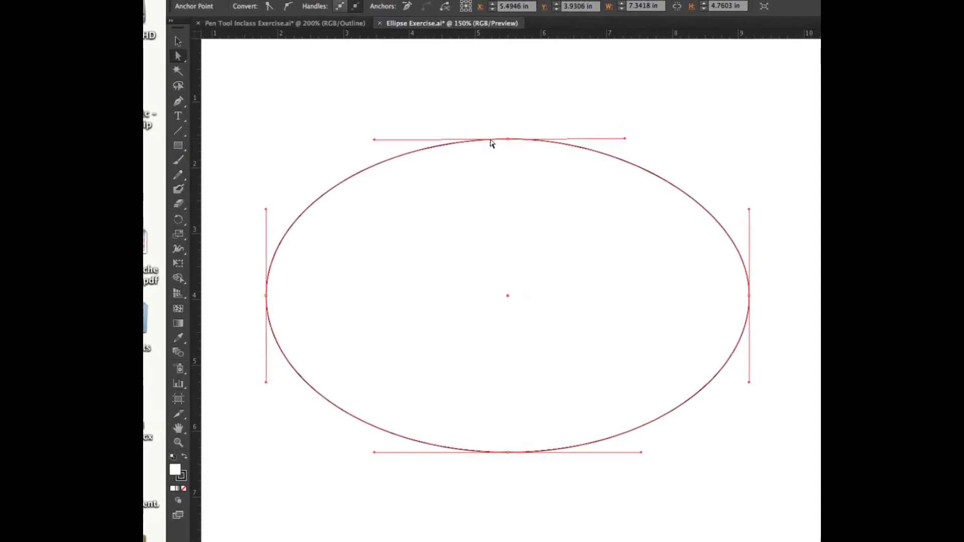
pyautogui.click(437, 140)
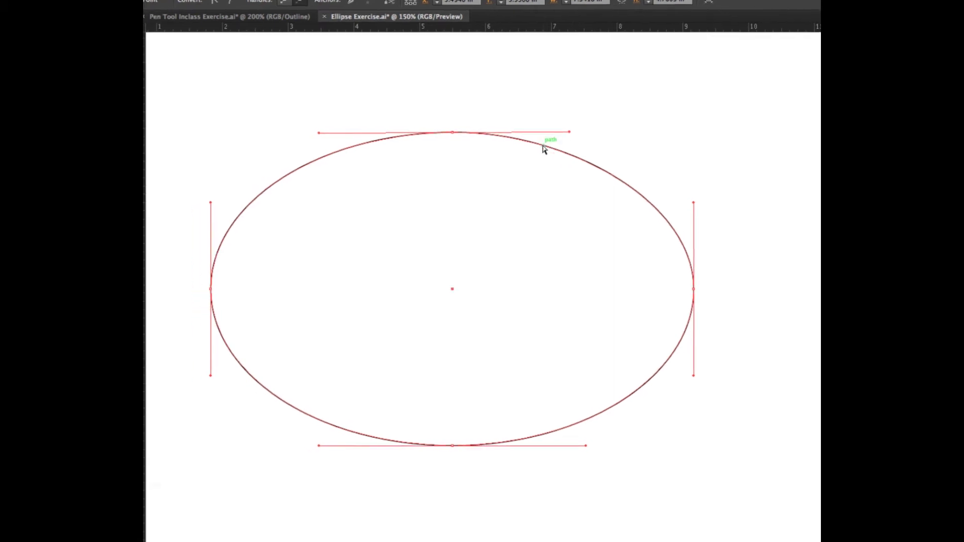
# - Delete the example ellipse and its leftover rectangle outline, leaving the artboard blank
pyautogui.press('v')
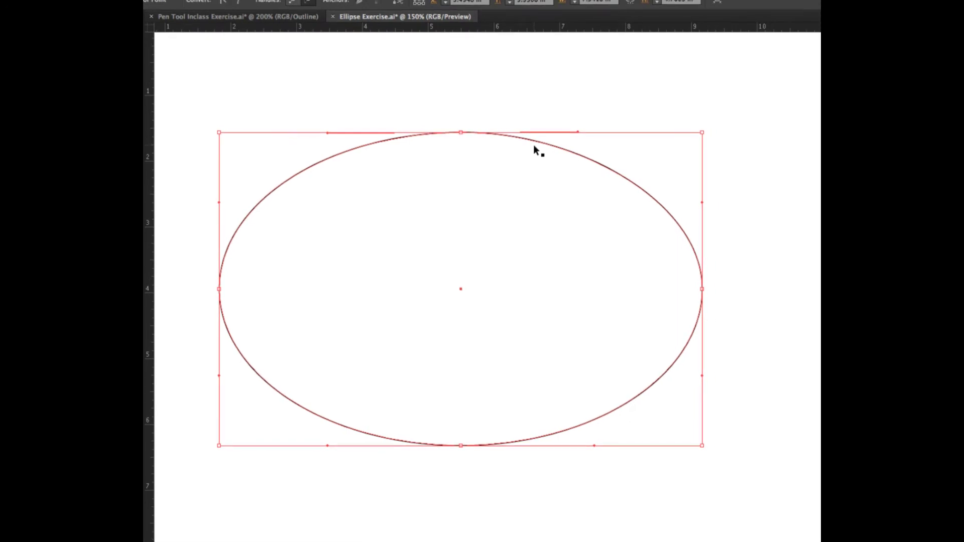
pyautogui.press('Delete')
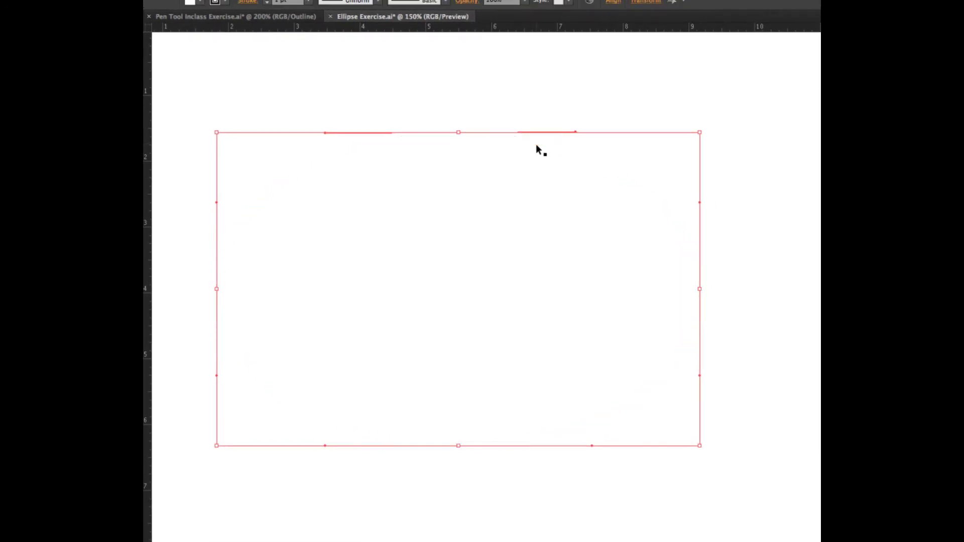
pyautogui.press('Delete')
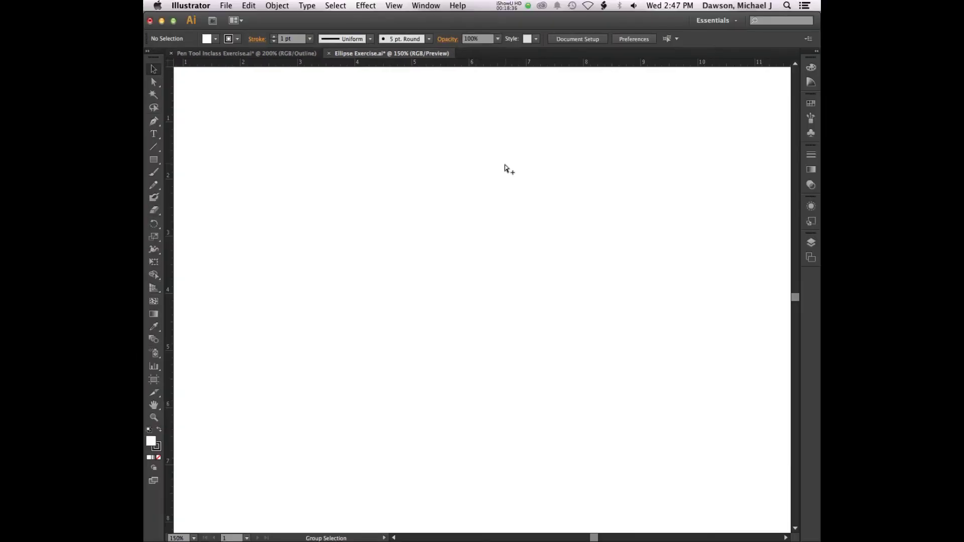
pyautogui.press('v')
# - Show the cyan guide grid, zoom out to the whole artboard, and switch to the Pen tool
pyautogui.press('super+semicolon')
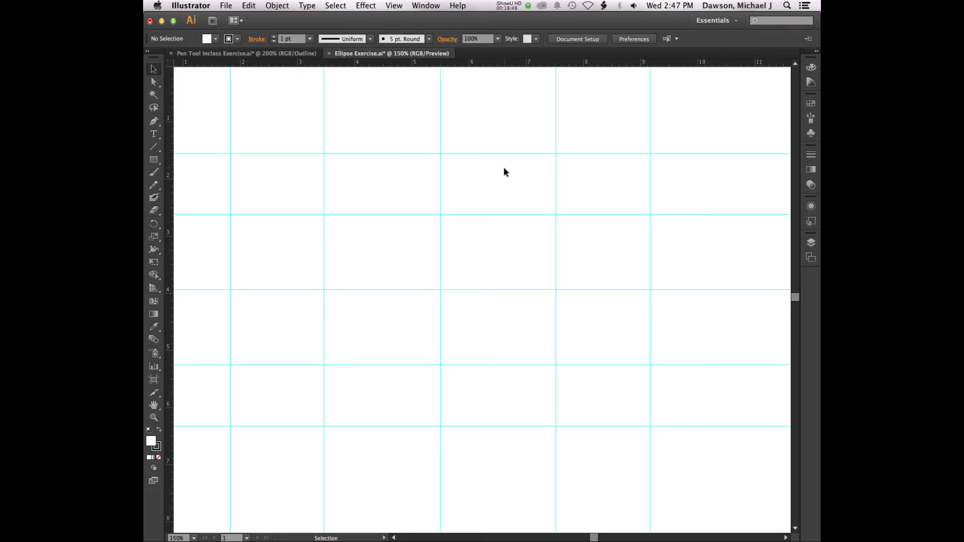
pyautogui.press('alt')
pyautogui.press('super+minus')
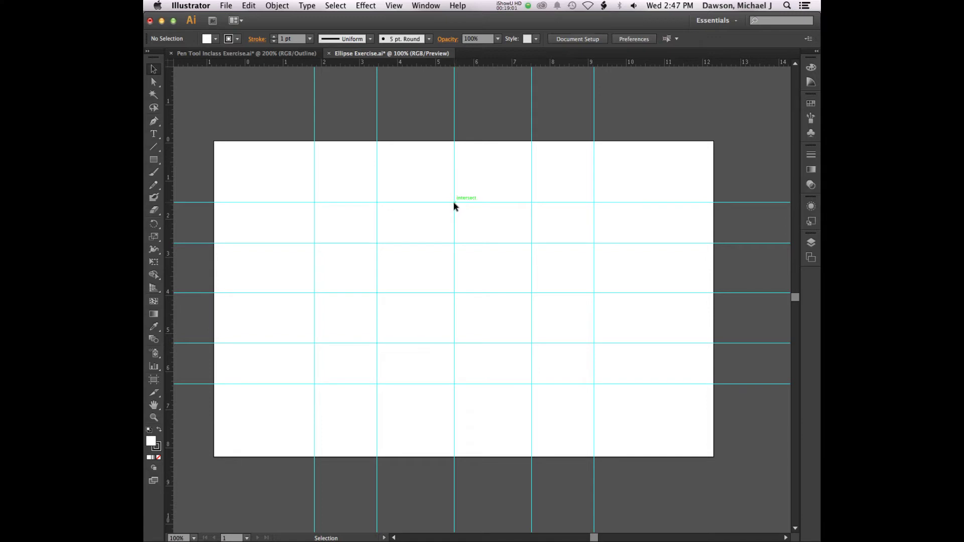
pyautogui.press('p')
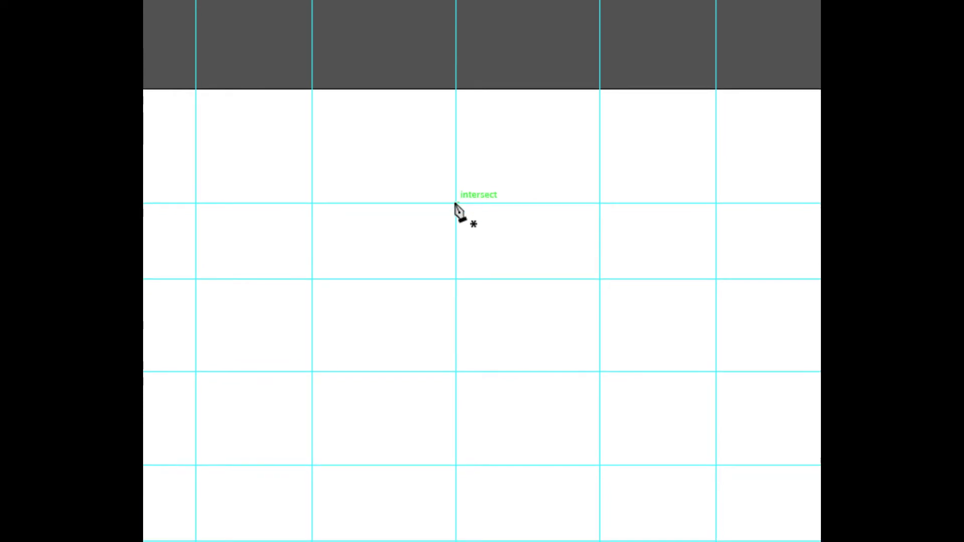
# - Place the top anchor on the top-centre guide intersection with level horizontal handles
pyautogui.moveTo(455, 204); pyautogui.dragTo(512, 203)
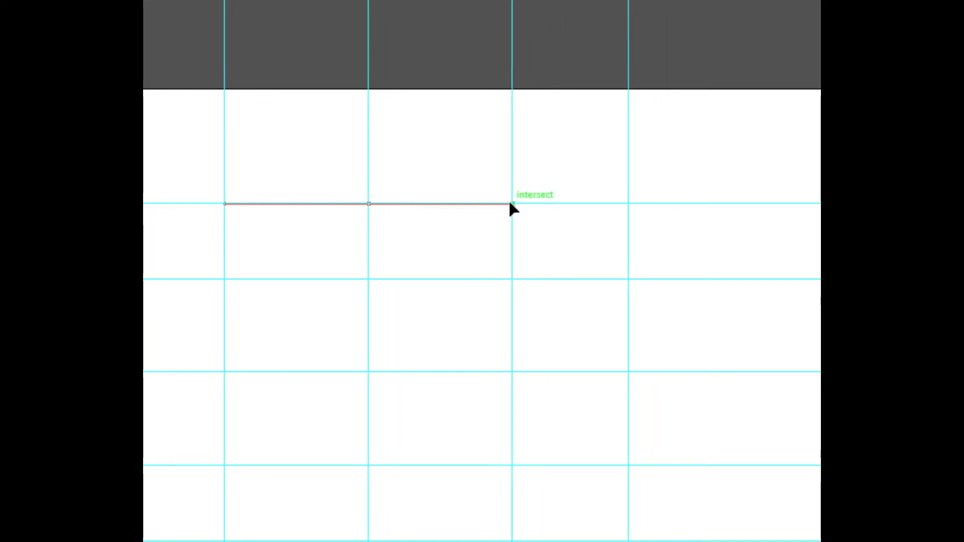
pyautogui.moveTo(511, 203); pyautogui.dragTo(511, 203)
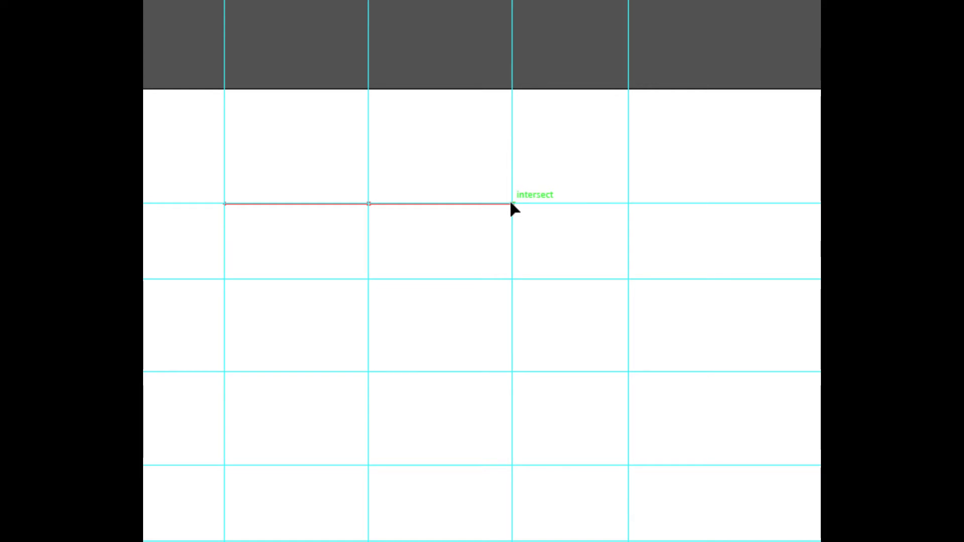
pyautogui.moveTo(511, 203); pyautogui.dragTo(512, 204)
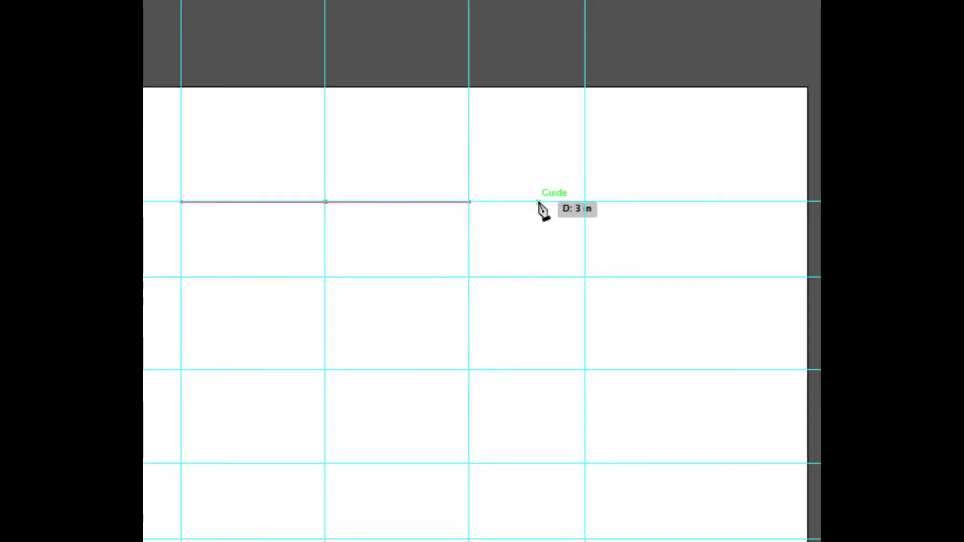
pyautogui.press('v')
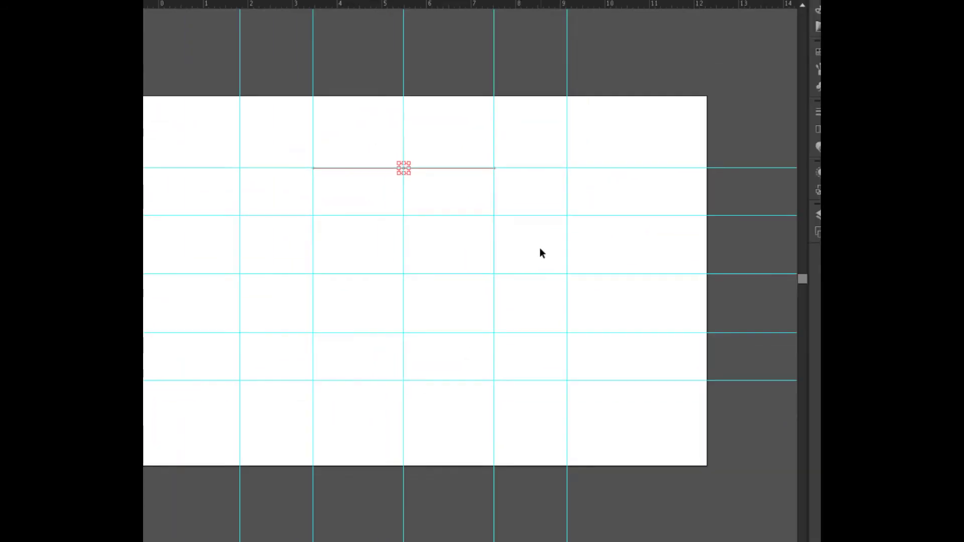
pyautogui.press('p')
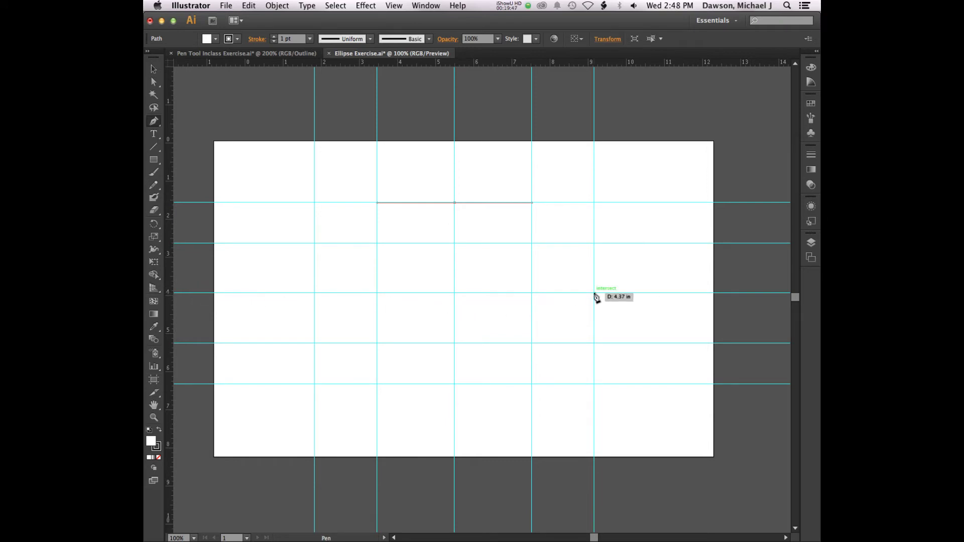
# - Place the right anchor on its guide intersection with vertical handles, undoing a misdrawn first attempt
pyautogui.moveTo(594, 294); pyautogui.dragTo(595, 345)
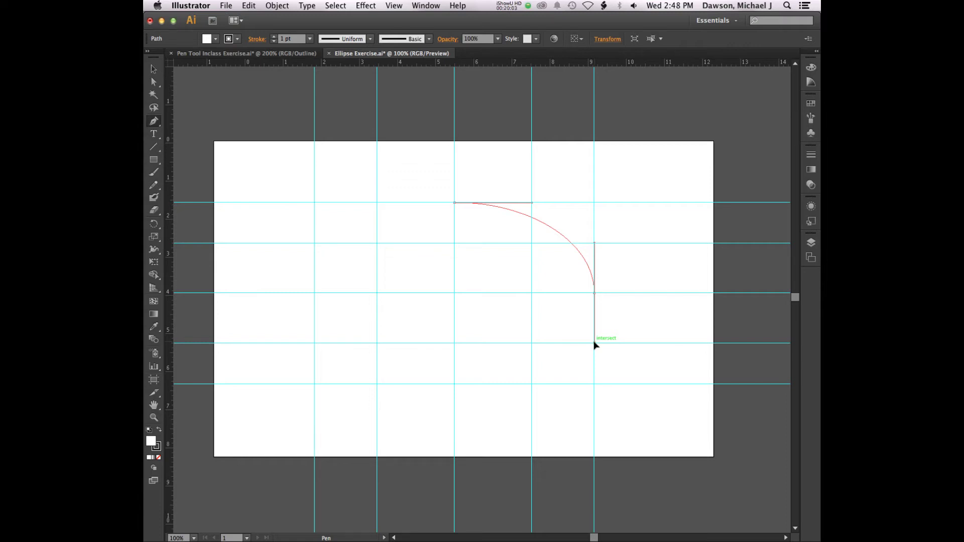
pyautogui.moveTo(594, 345); pyautogui.dragTo(594, 339)
pyautogui.hotkey('ctrl', 'z')
pyautogui.moveTo(596, 295); pyautogui.dragTo(595, 207)
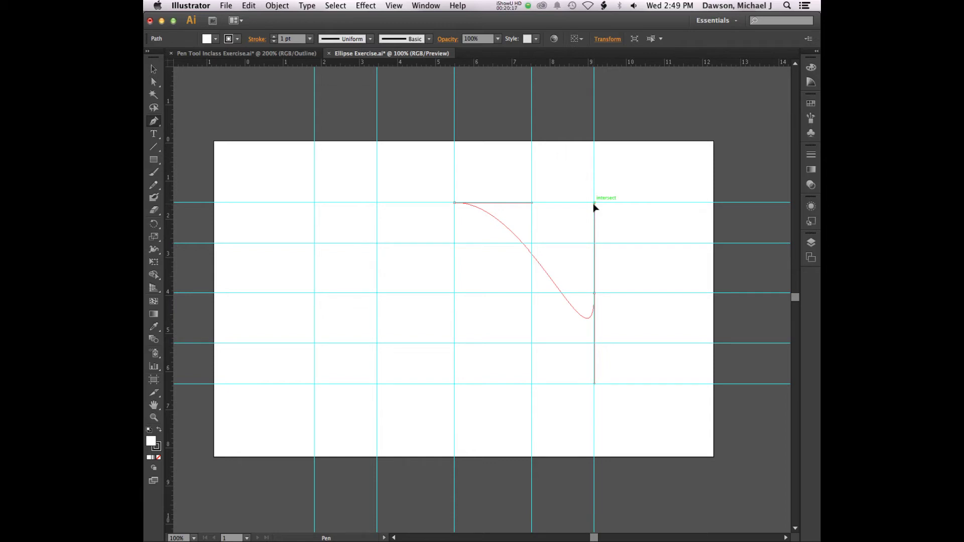
pyautogui.moveTo(594, 208); pyautogui.dragTo(594, 207)
pyautogui.moveTo(594, 206); pyautogui.dragTo(594, 345)
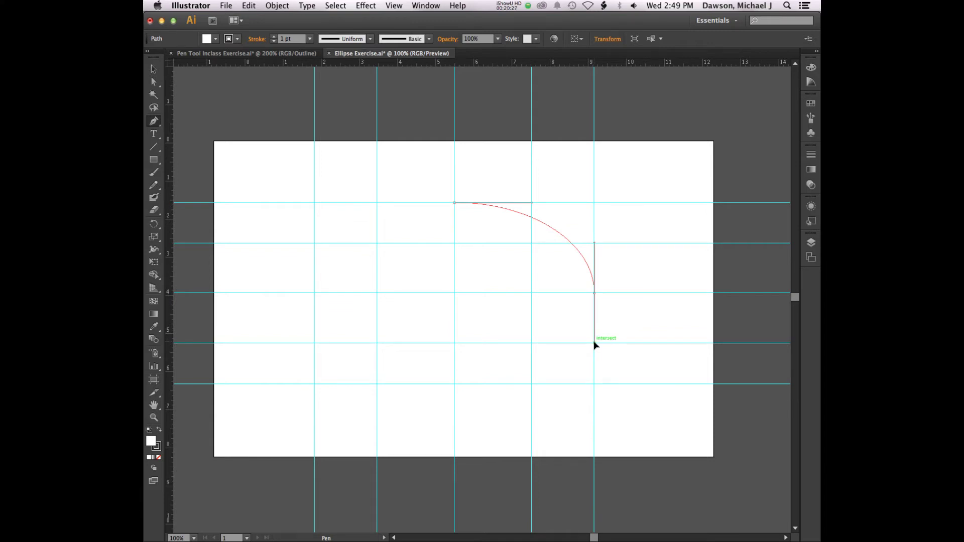
pyautogui.moveTo(595, 345); pyautogui.dragTo(595, 345)
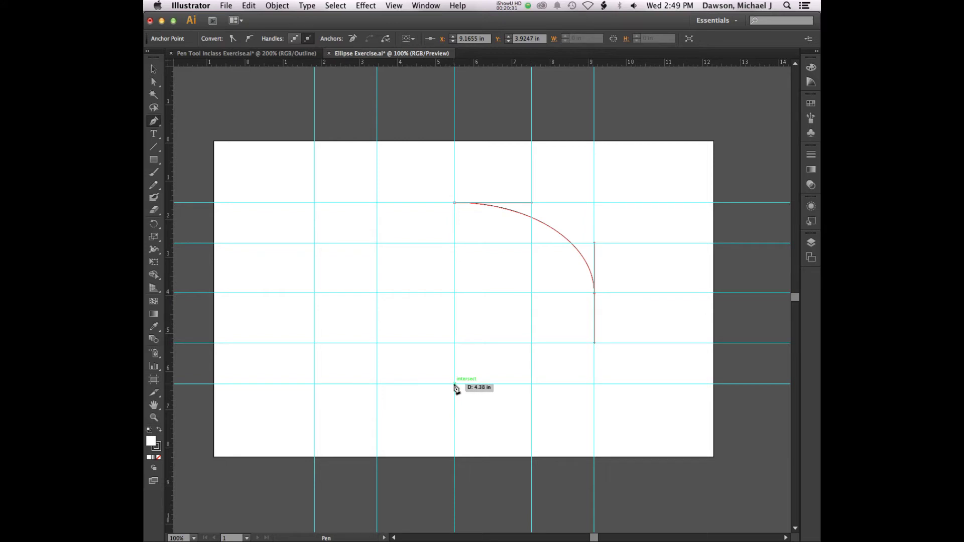
# - Add the bottom anchor with horizontal handles and the left anchor with vertical handles
pyautogui.moveTo(454, 385); pyautogui.dragTo(381, 385)
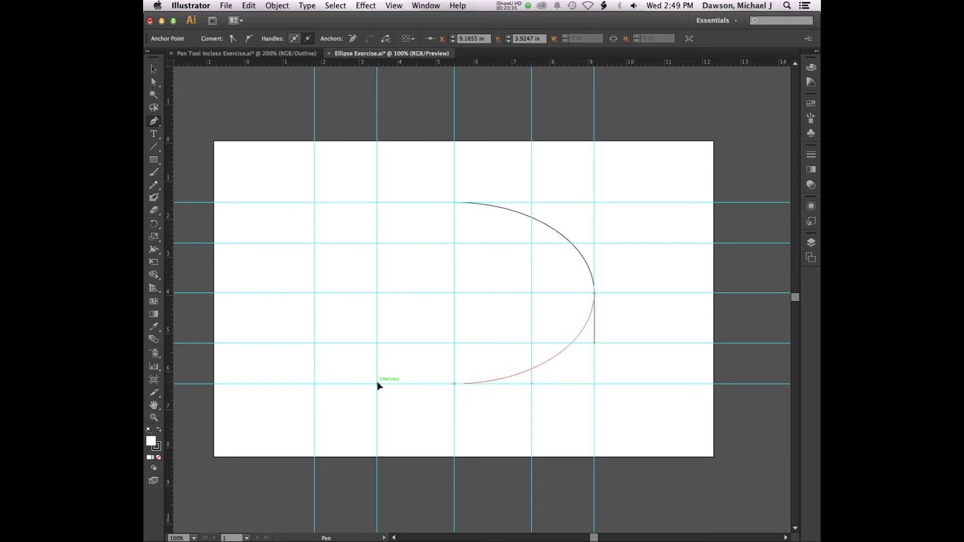
pyautogui.moveTo(377, 385); pyautogui.dragTo(379, 384)
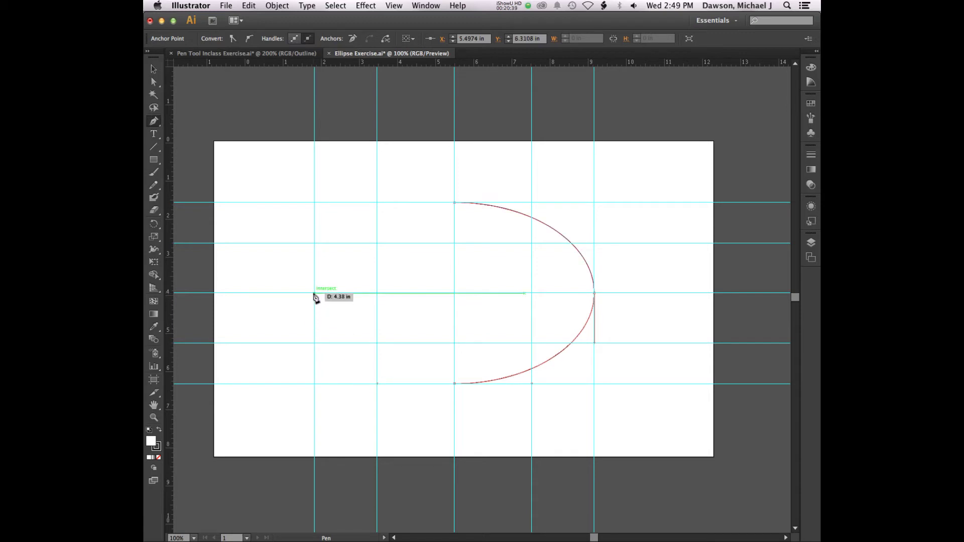
pyautogui.moveTo(314, 293); pyautogui.dragTo(314, 247)
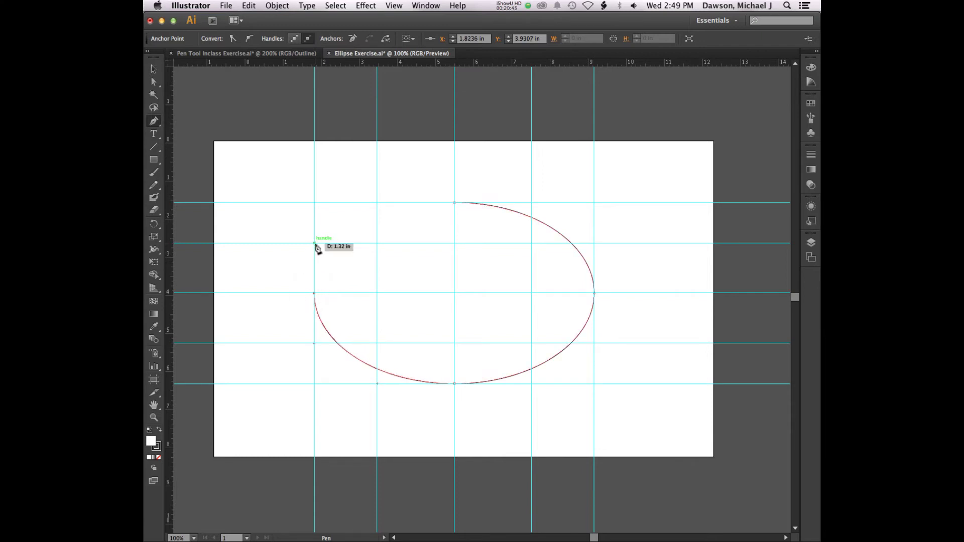
# - Resume the recording and redraw the left anchor on the left guide intersection with vertical handles
pyautogui.click(500, 6)
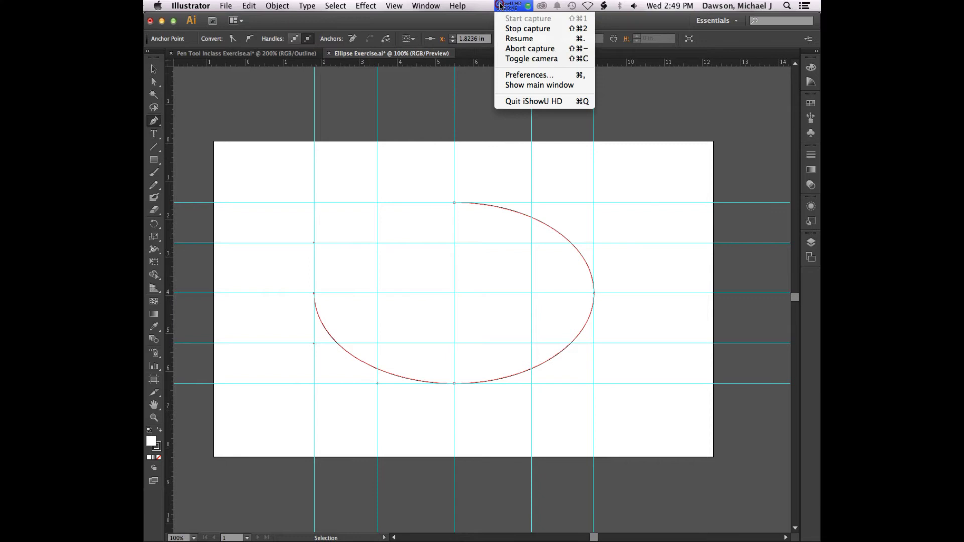
pyautogui.click(513, 39)
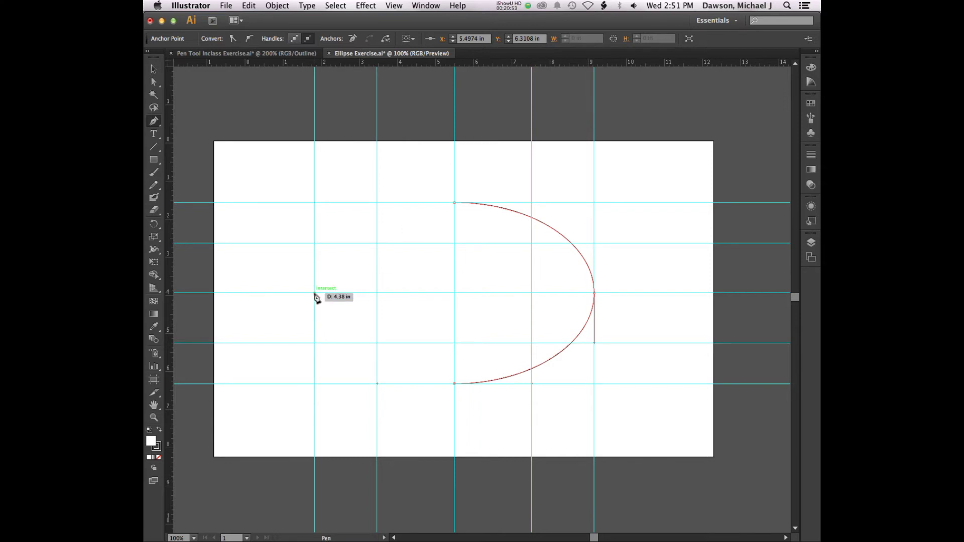
pyautogui.moveTo(315, 293); pyautogui.dragTo(313, 247)
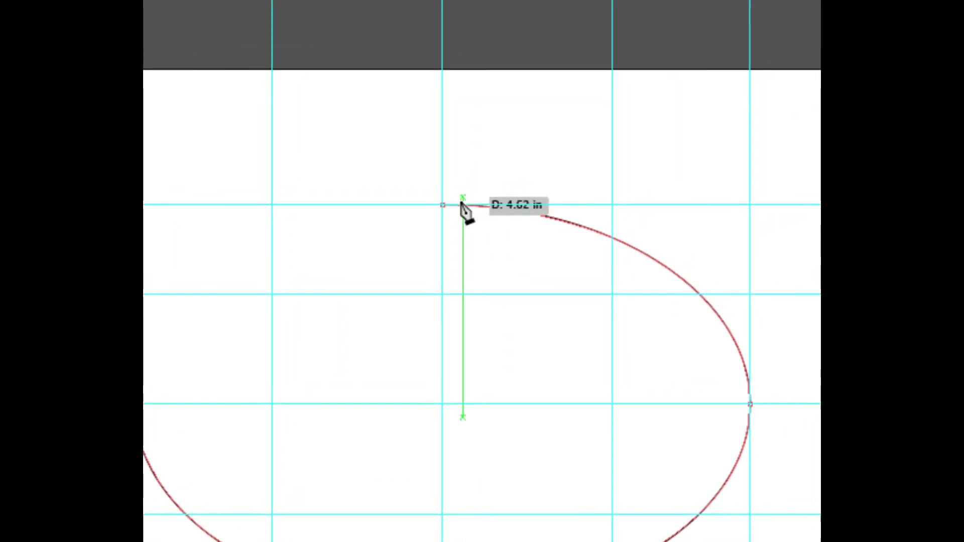
# - Close the path at the top anchor, lengthen its handle to smooth the curve, and hide the guides
pyautogui.moveTo(453, 203); pyautogui.dragTo(482, 202)
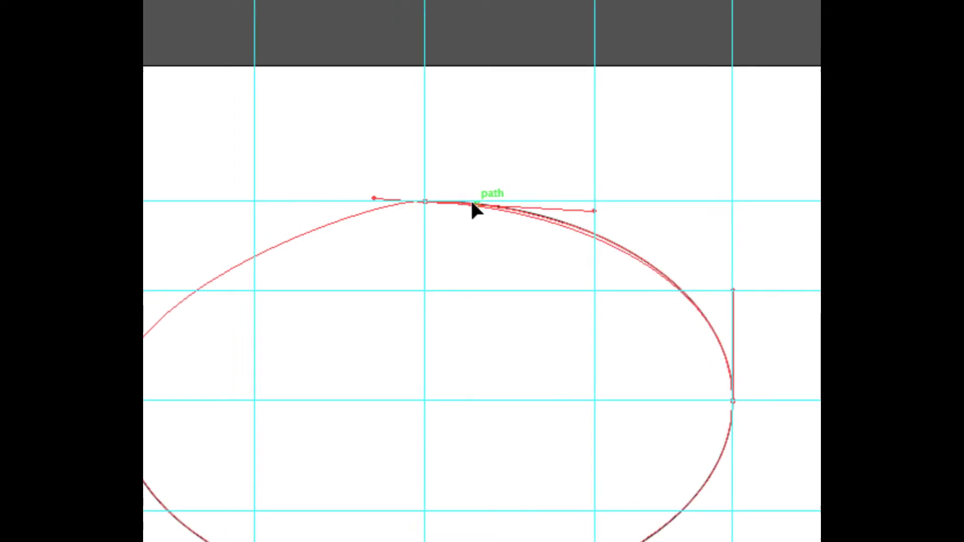
pyautogui.moveTo(483, 203); pyautogui.dragTo(519, 204)
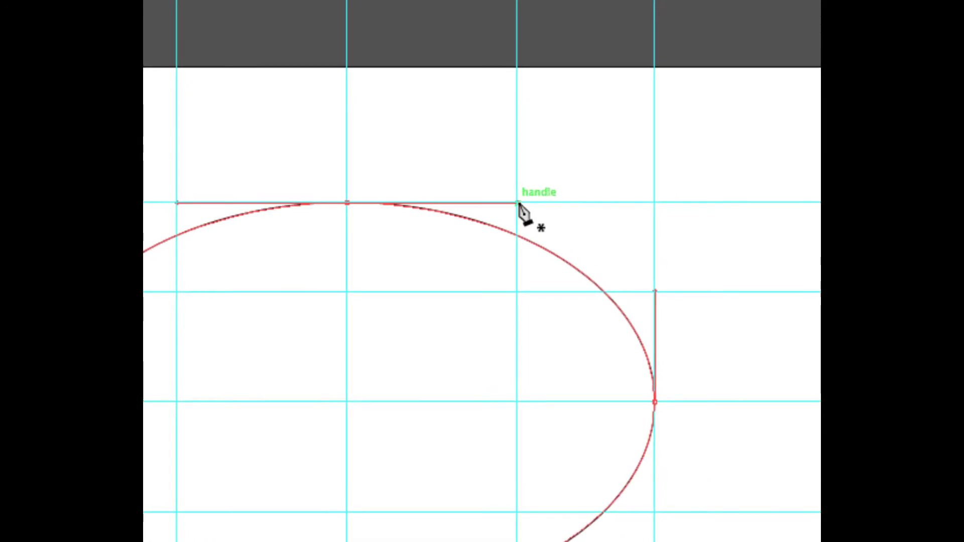
pyautogui.press('v')
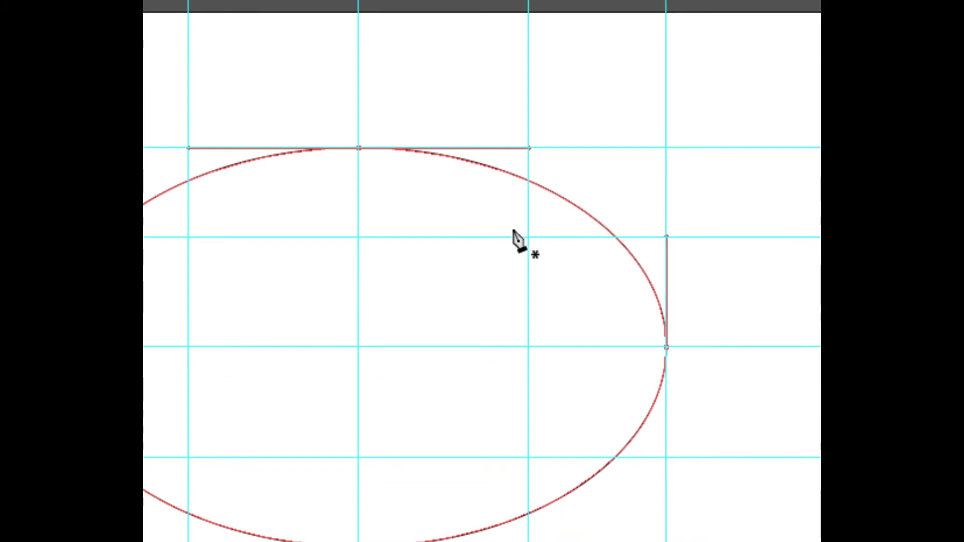
pyautogui.press('p')
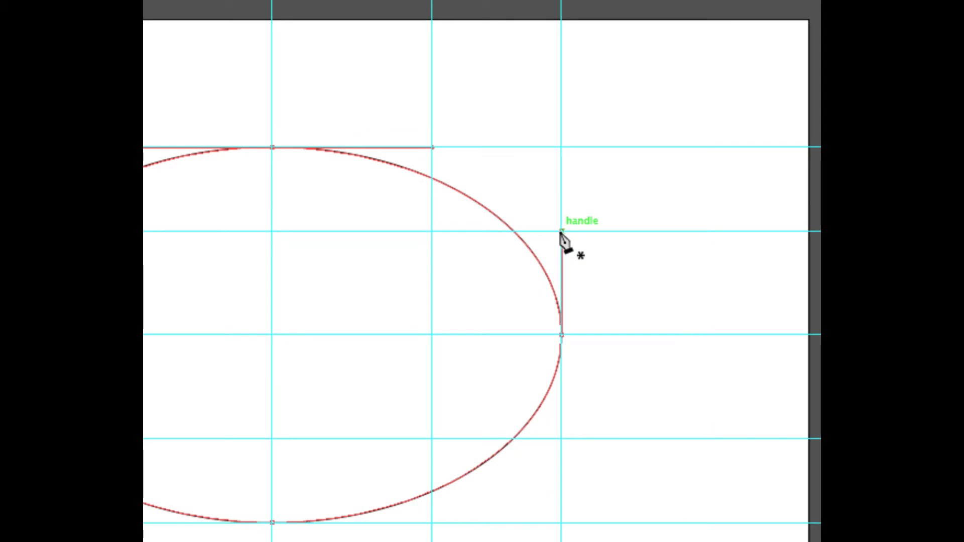
pyautogui.hotkey('ctrl', ';')
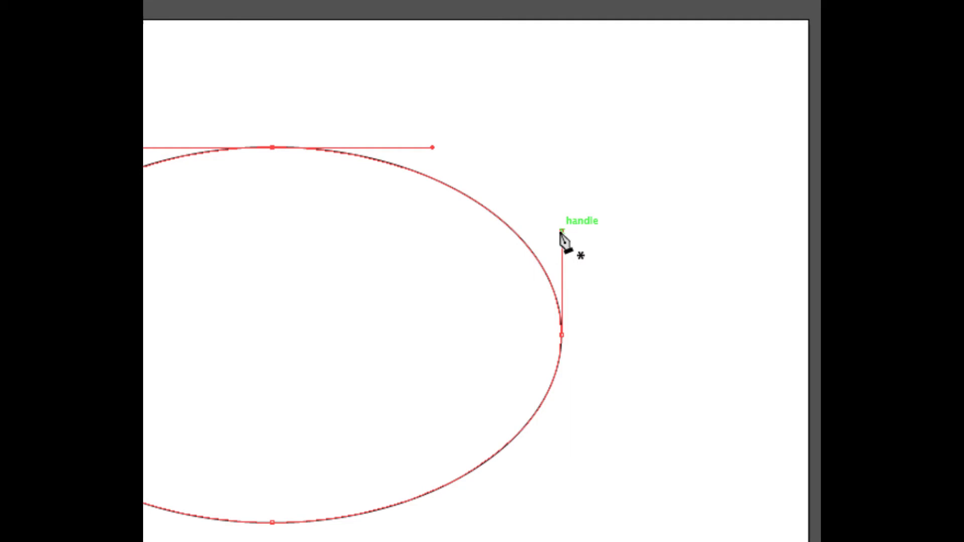
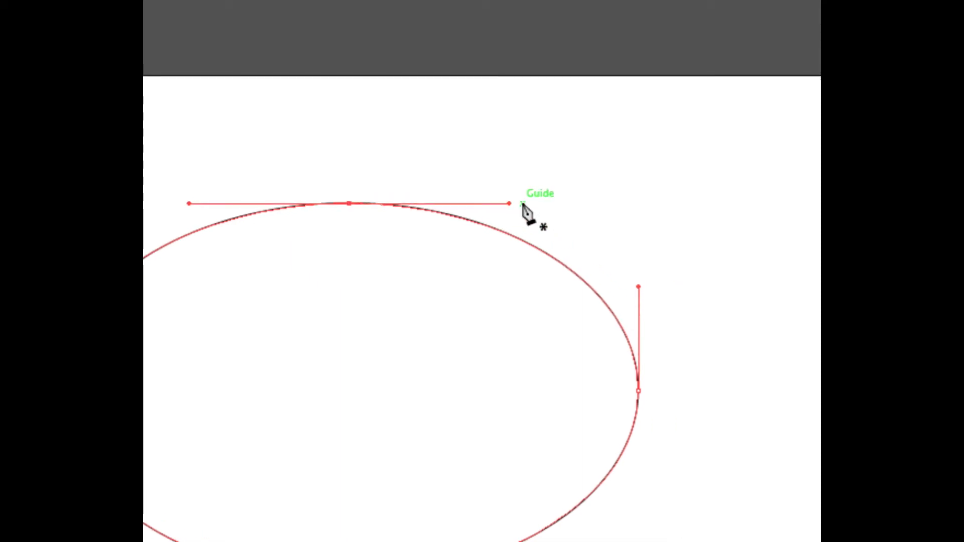
# - Pan and zoom out around the Ellipse Exercise artboard to view the whole ellipse
pyautogui.scroll(-1, 508, 213)
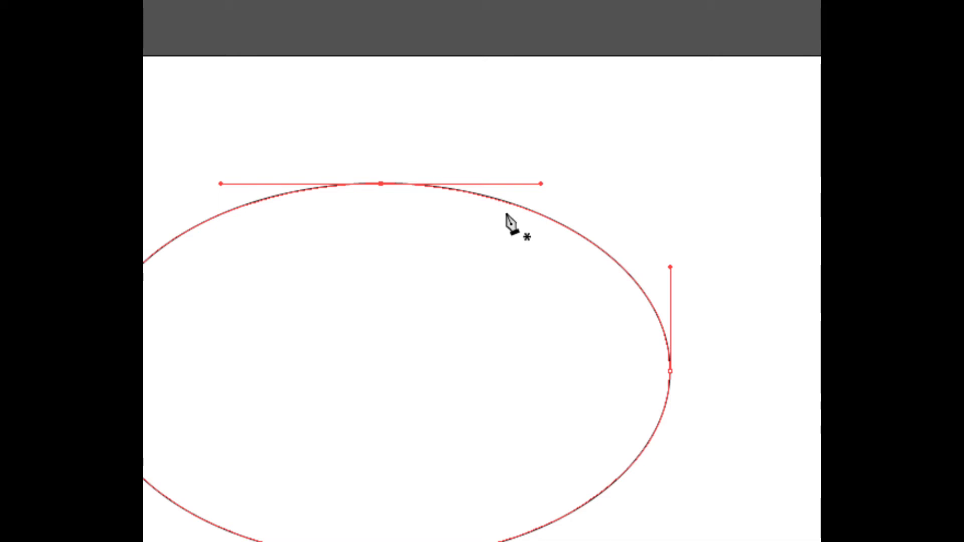
pyautogui.hscroll(2, 512, 221)
pyautogui.scroll(1, 525, 216)
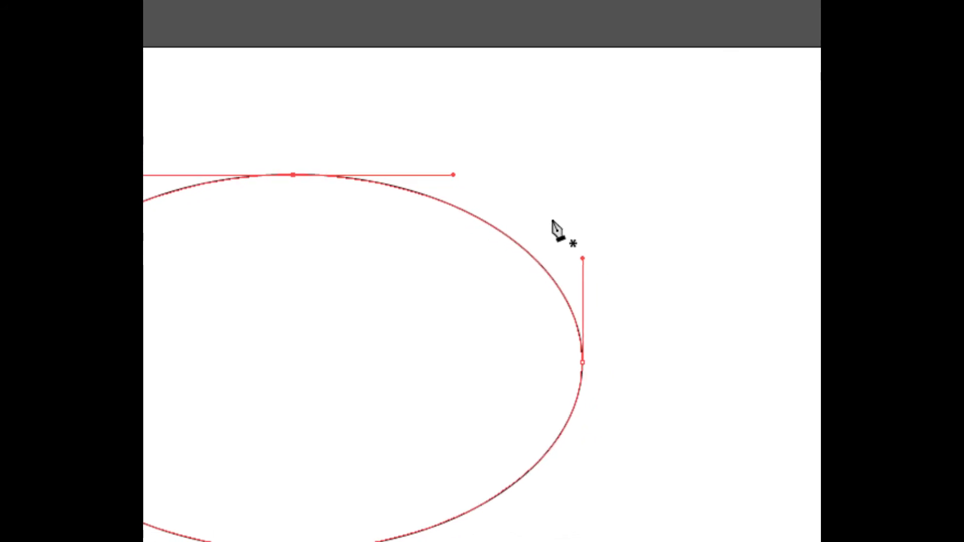
pyautogui.scroll(-3, 563, 241)
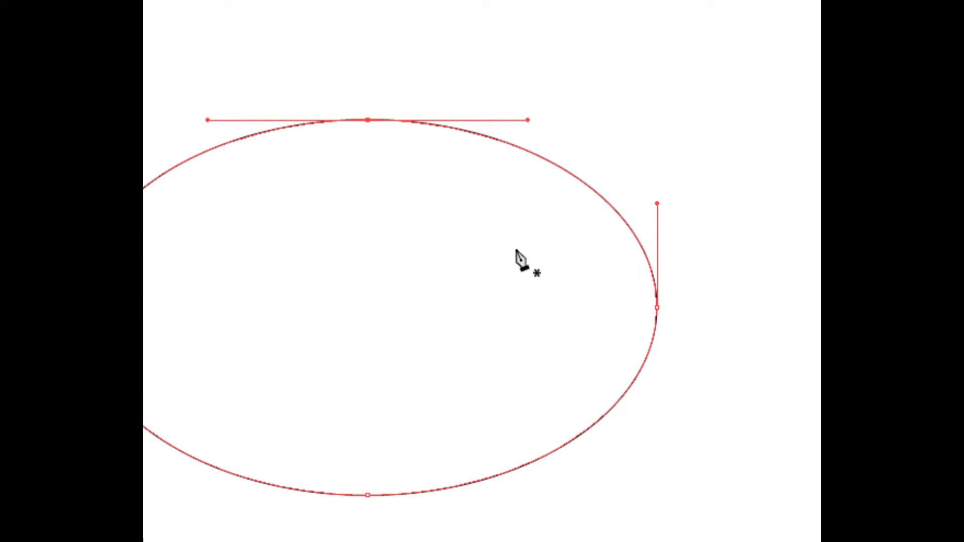
pyautogui.press('ctrl')
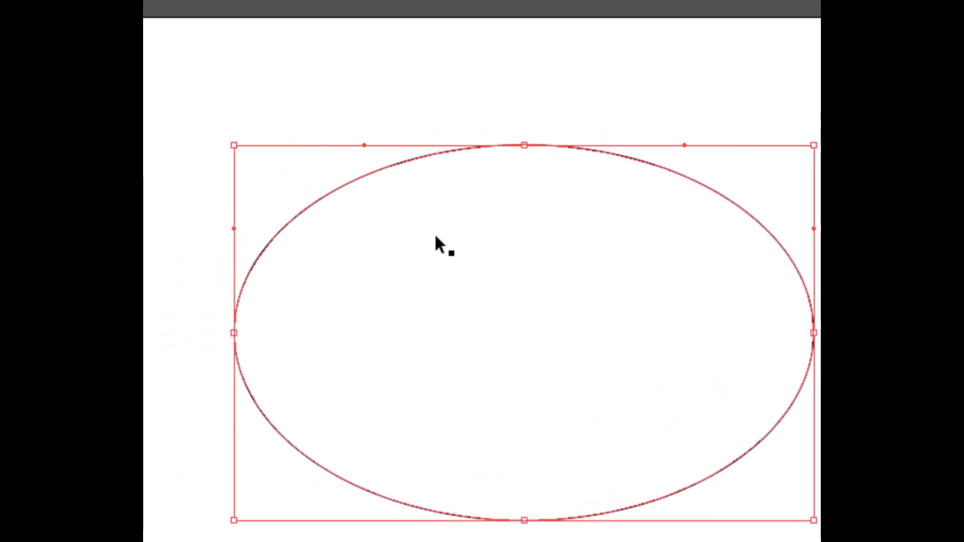
pyautogui.hotkey('ctrl', '-')
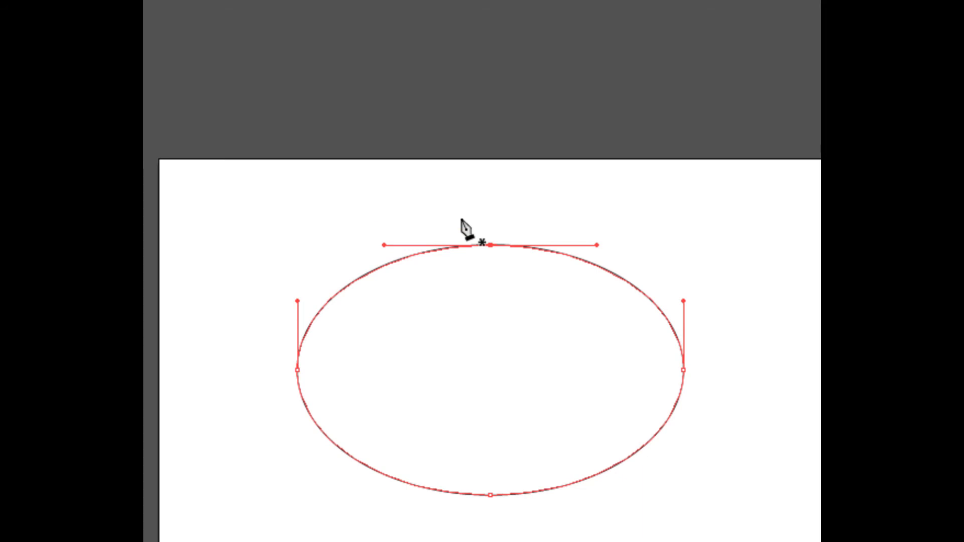
pyautogui.hscroll(-5, 427, 224)
pyautogui.scroll(1, 391, 220)
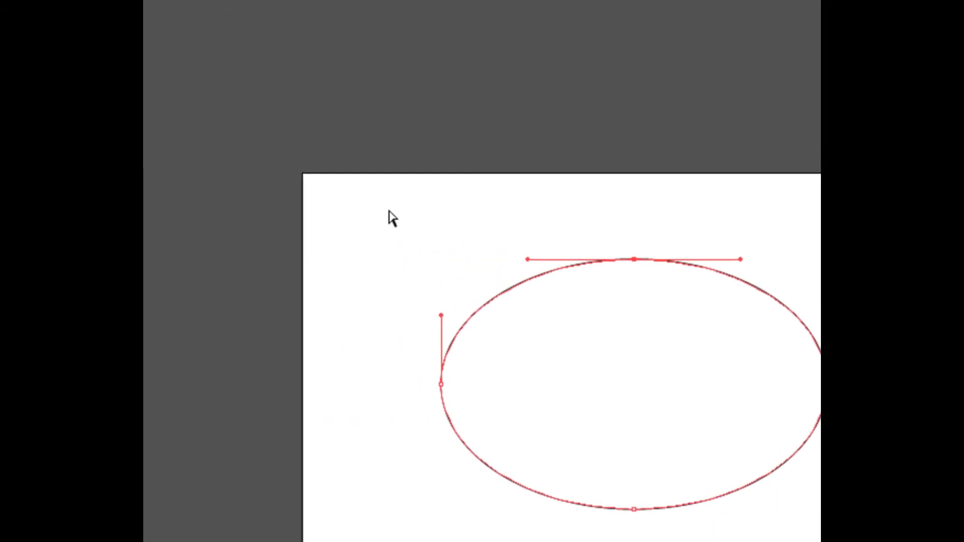
pyautogui.moveTo(390, 212); pyautogui.dragTo(469, 228)
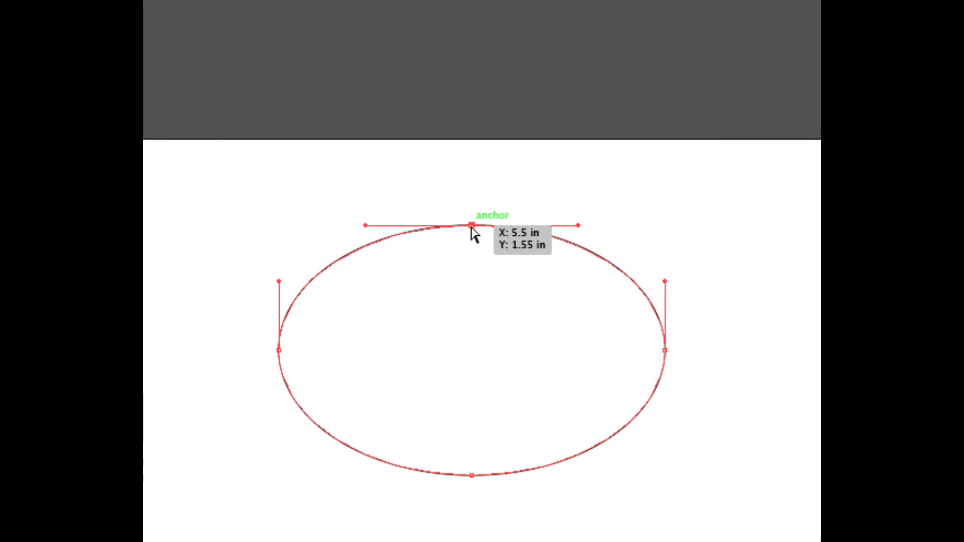
pyautogui.scroll(2, 472, 224)
pyautogui.scroll(-2, 472, 216)
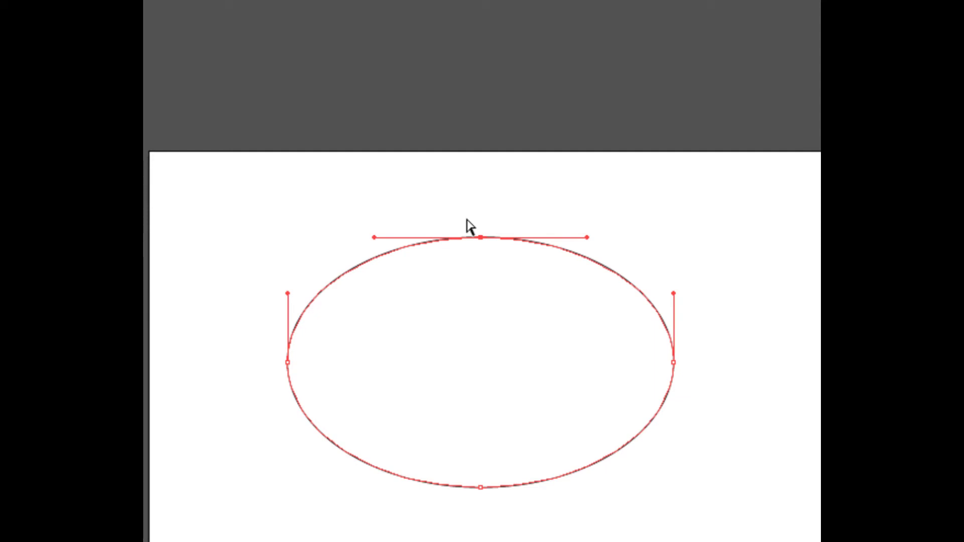
pyautogui.scroll(-2, 474, 232)
pyautogui.hscroll(5, 514, 230)
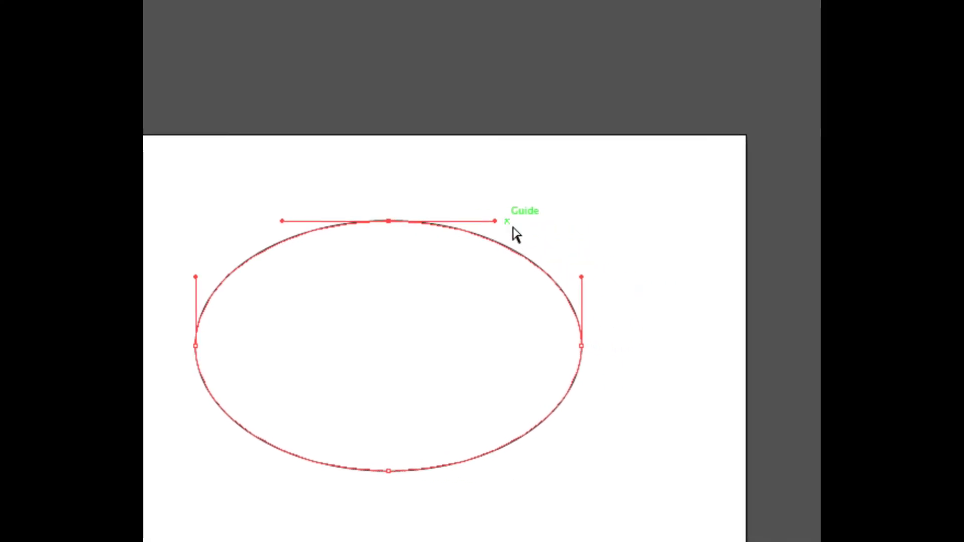
pyautogui.scroll(-5, 527, 246)
pyautogui.hscroll(-5, 533, 258)
pyautogui.scroll(3, 490, 237)
pyautogui.hscroll(3, 517, 245)
pyautogui.scroll(-1, 516, 245)
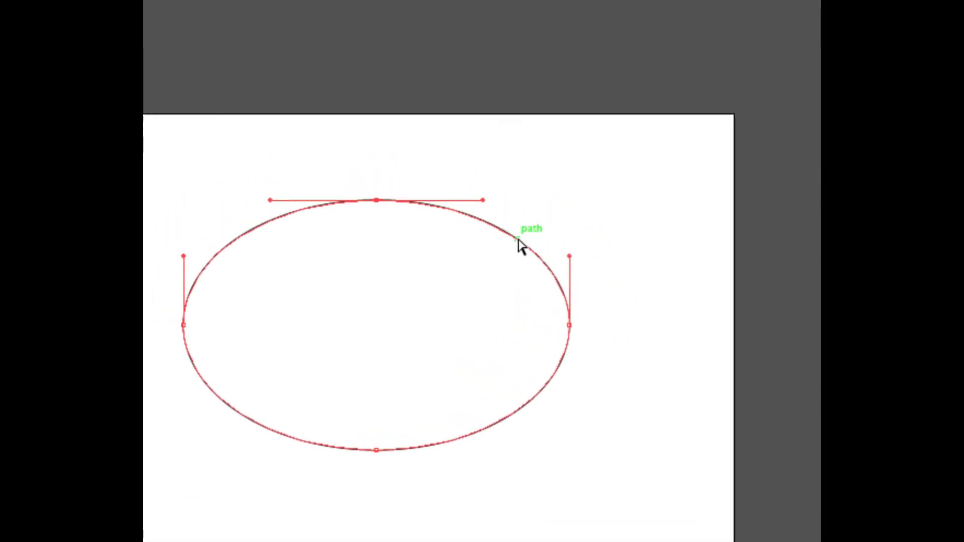
pyautogui.scroll(3, 521, 230)
pyautogui.hscroll(-3, 507, 224)
pyautogui.scroll(-1, 507, 224)
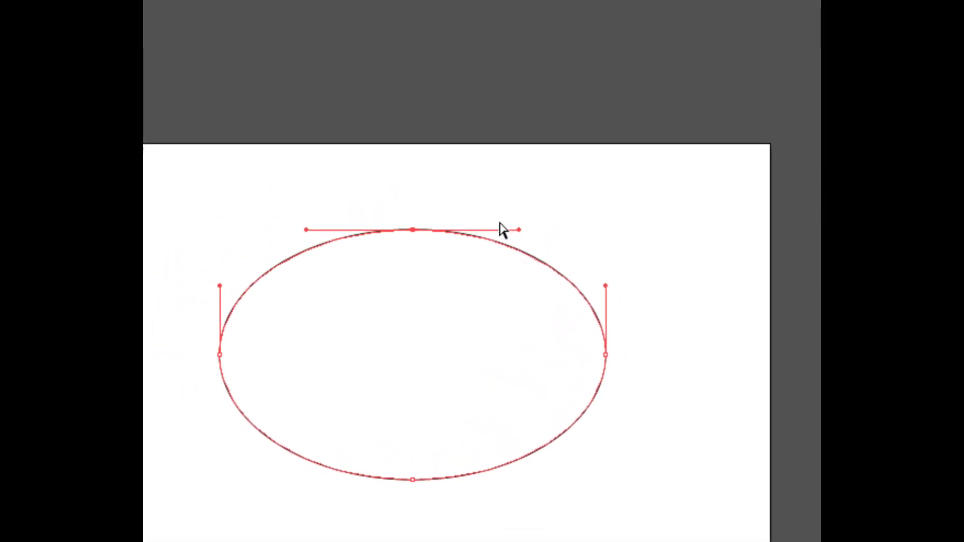
pyautogui.hscroll(2, 509, 221)
pyautogui.scroll(1, 510, 220)
pyautogui.scroll(-2, 507, 229)
pyautogui.hscroll(-2, 507, 228)
pyautogui.hscroll(1, 505, 240)
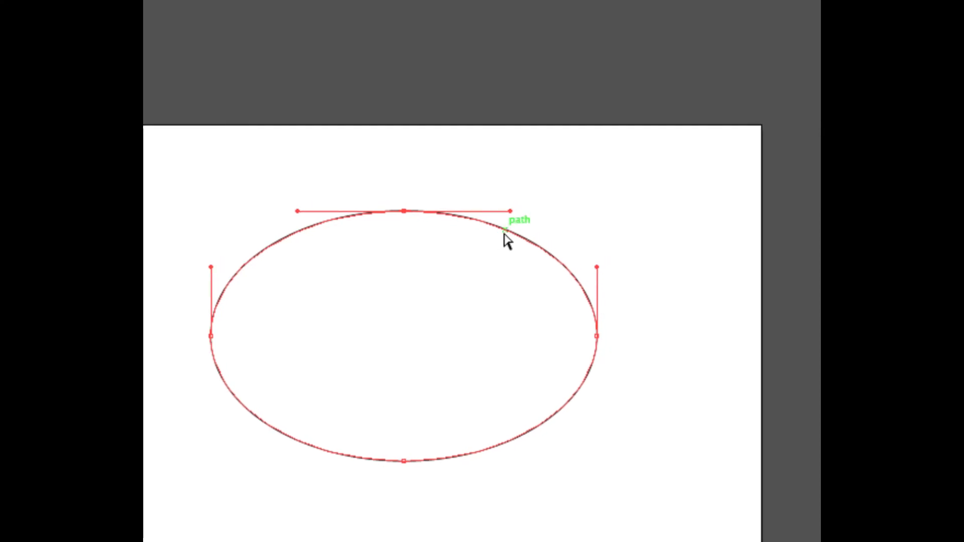
pyautogui.hscroll(1, 506, 235)
pyautogui.scroll(-1, 506, 235)
pyautogui.hscroll(-1, 501, 238)
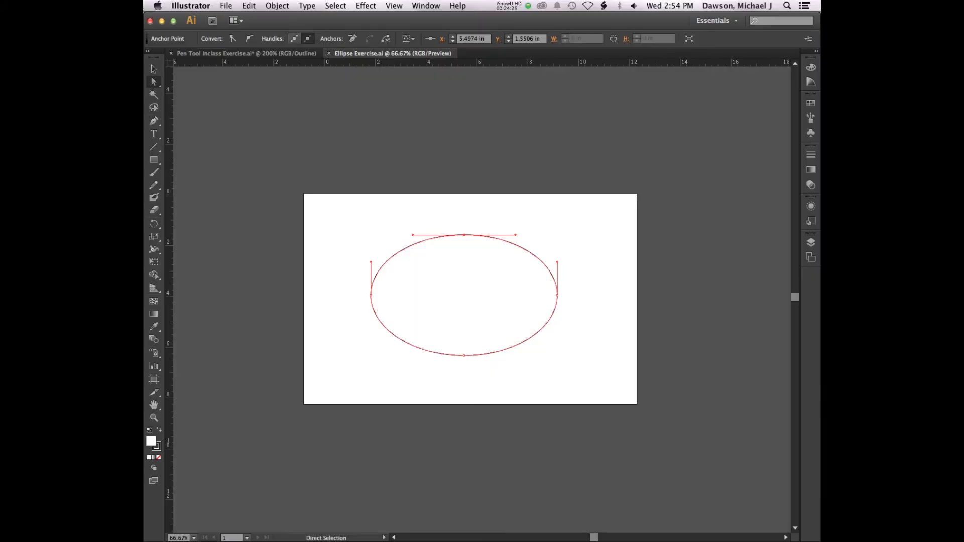
# - Close the Ellipse Exercise document and zoom out on Pen Tool Inclass Exercise
pyautogui.click(390, 55)
pyautogui.click(328, 54)
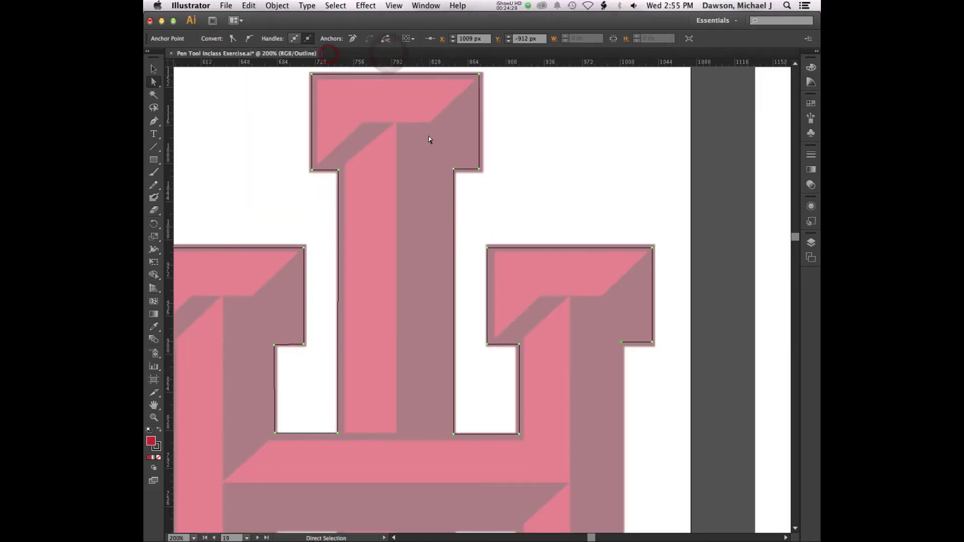
pyautogui.scroll(-5, 499, 254)
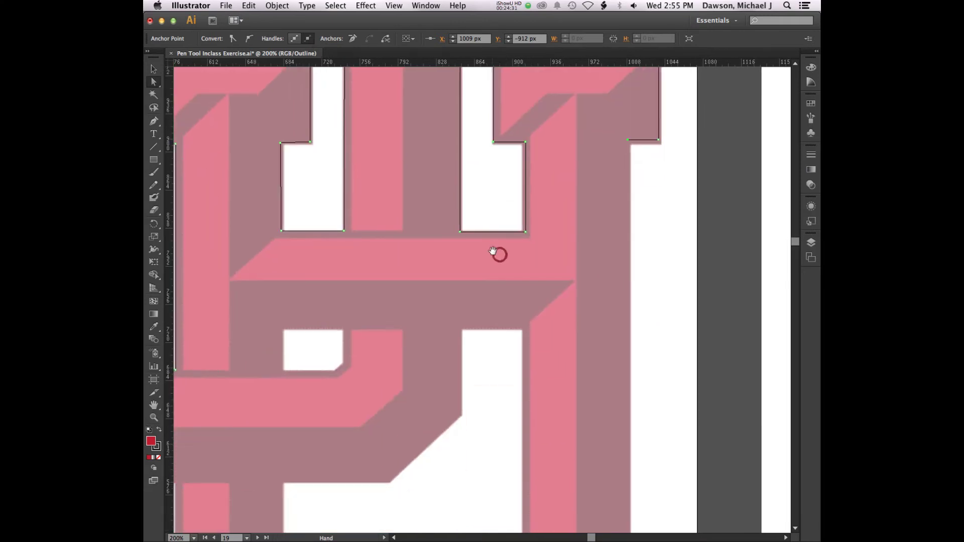
pyautogui.moveTo(499, 254); pyautogui.dragTo(495, 224)
pyautogui.press('super+minus')
pyautogui.press('super+minus')
pyautogui.press('super+minus')
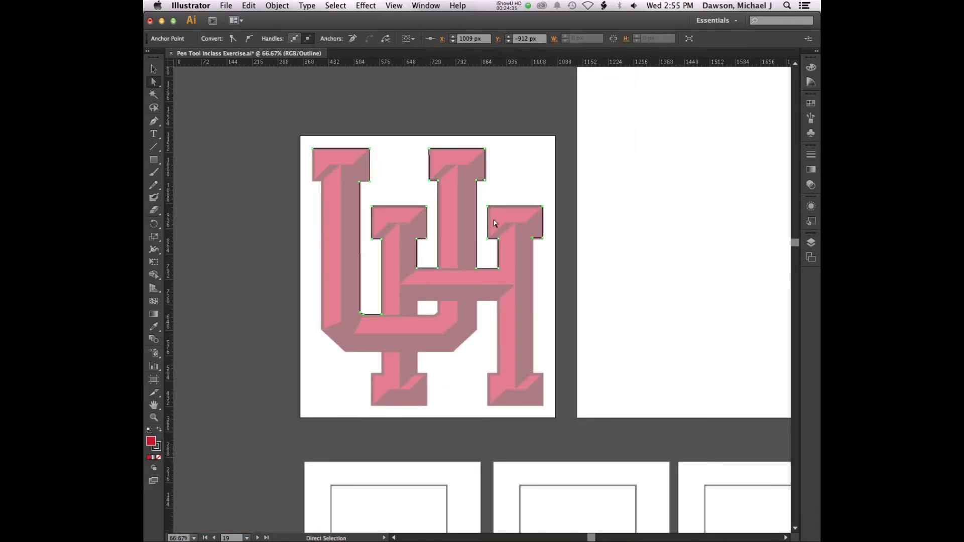
# - Pan down the exercise artboards to the heart and zoom in to 150%
pyautogui.moveTo(519, 282); pyautogui.dragTo(509, 121)
pyautogui.moveTo(487, 257); pyautogui.dragTo(484, 126)
pyautogui.moveTo(474, 269); pyautogui.dragTo(471, 194)
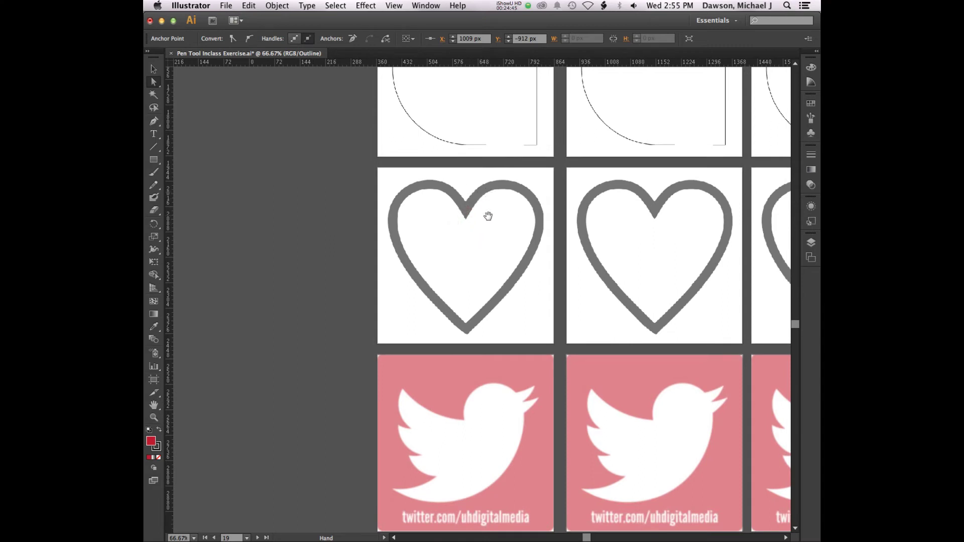
pyautogui.press('space')
pyautogui.press('super+equal')
pyautogui.press('super+equal')
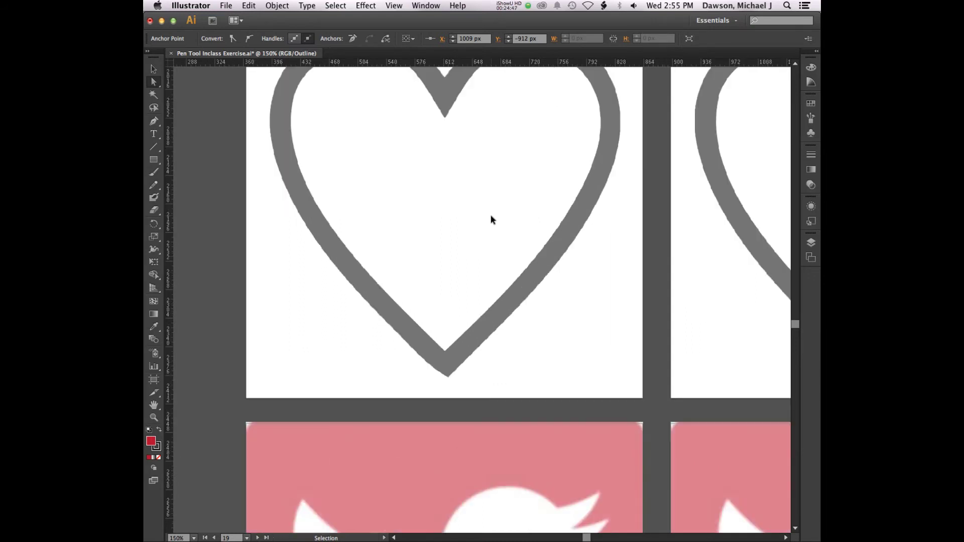
pyautogui.press('space')
pyautogui.moveTo(511, 146); pyautogui.dragTo(501, 248)
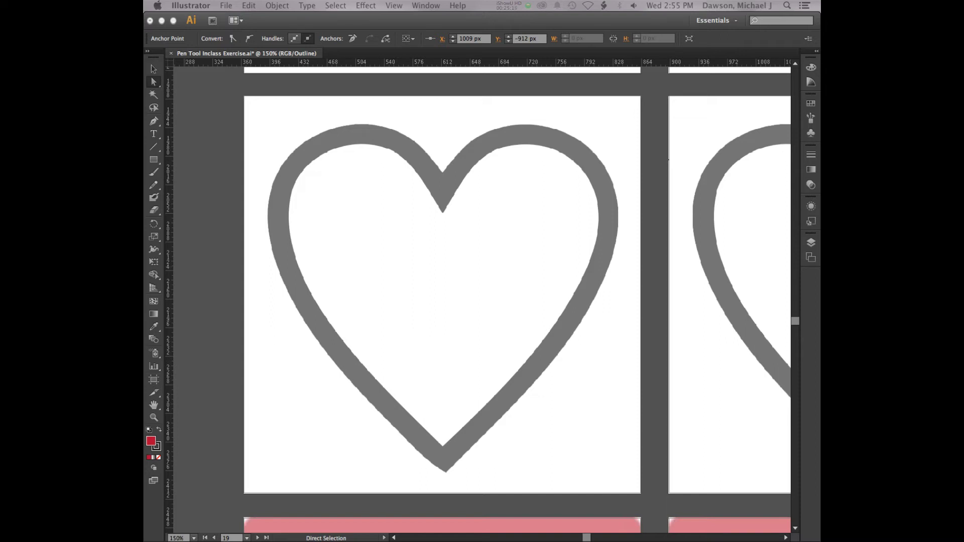
pyautogui.click(334, 4)
pyautogui.moveTo(342, 100)
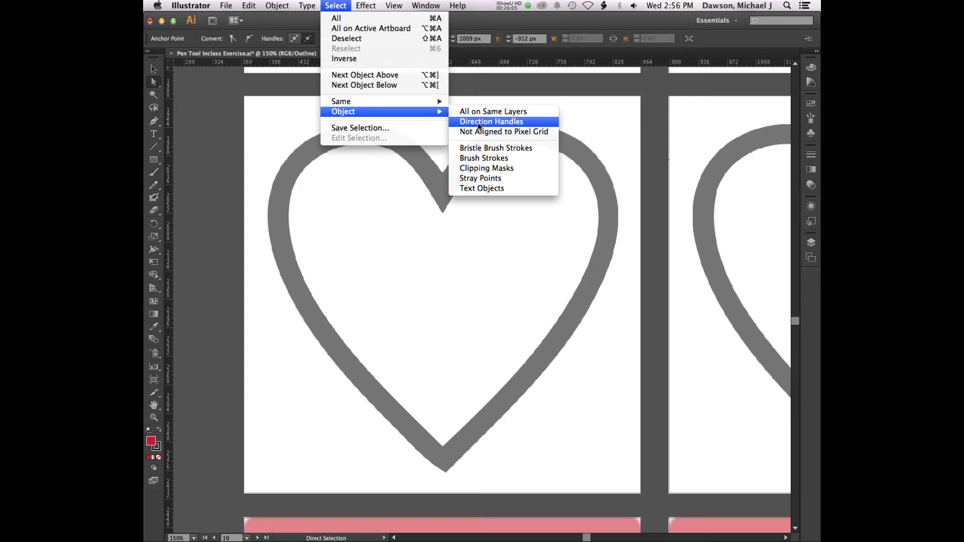
pyautogui.click(366, 235)
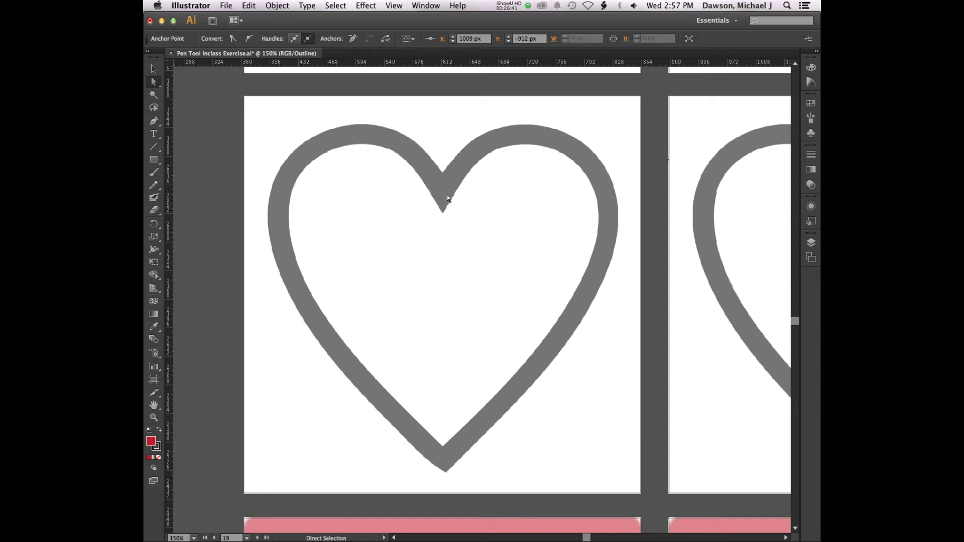
pyautogui.press('p')
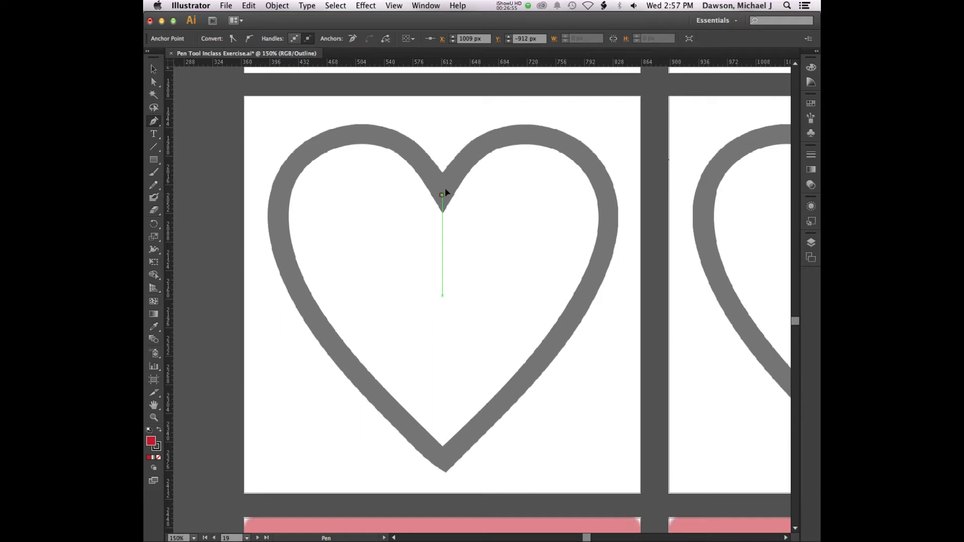
pyautogui.moveTo(442, 194); pyautogui.dragTo(497, 80)
pyautogui.moveTo(497, 79); pyautogui.dragTo(497, 79)
pyautogui.moveTo(496, 79); pyautogui.dragTo(496, 94)
pyautogui.press('super')
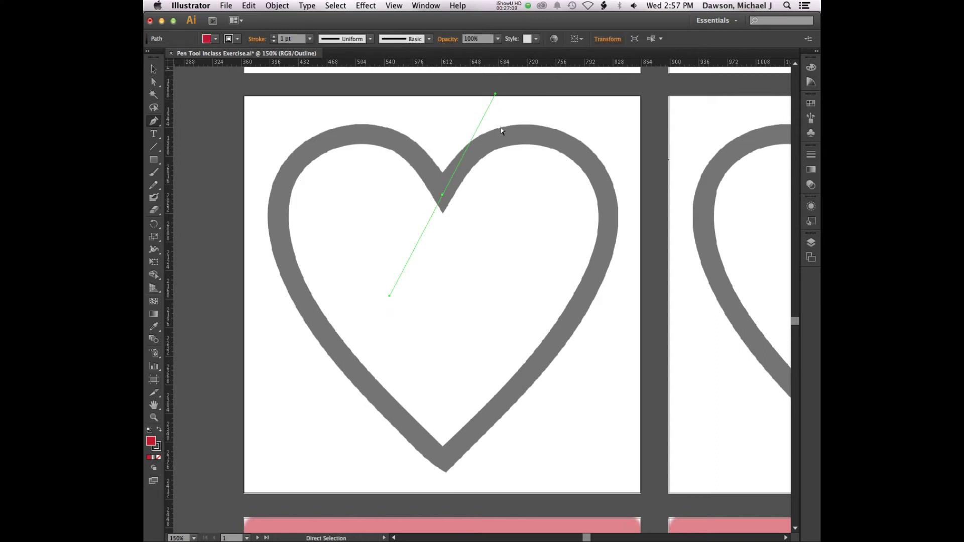
pyautogui.keyDown('super'); pyautogui.click(501, 127); pyautogui.keyUp('super')
pyautogui.moveTo(440, 189); pyautogui.dragTo(565, 134)
pyautogui.moveTo(599, 236); pyautogui.dragTo(583, 303)
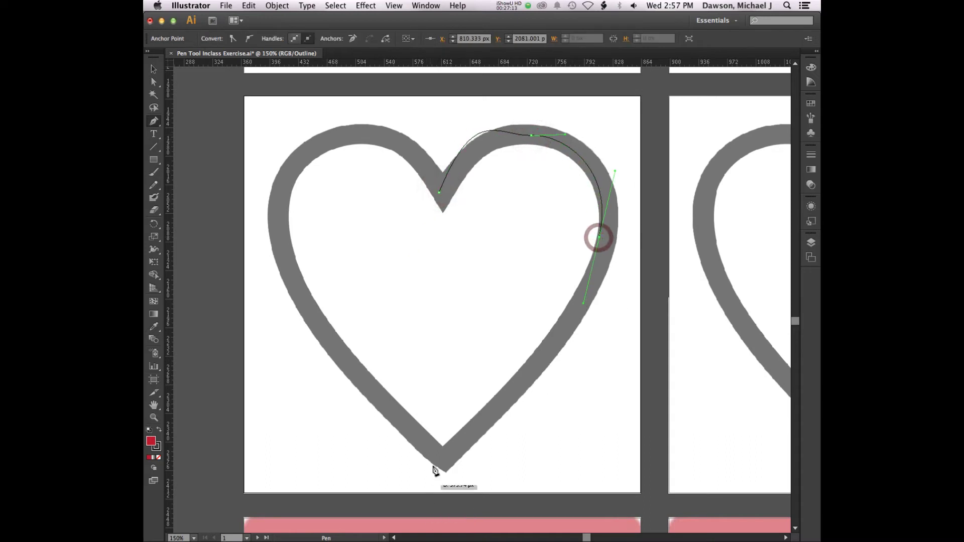
pyautogui.moveTo(438, 459); pyautogui.dragTo(371, 497)
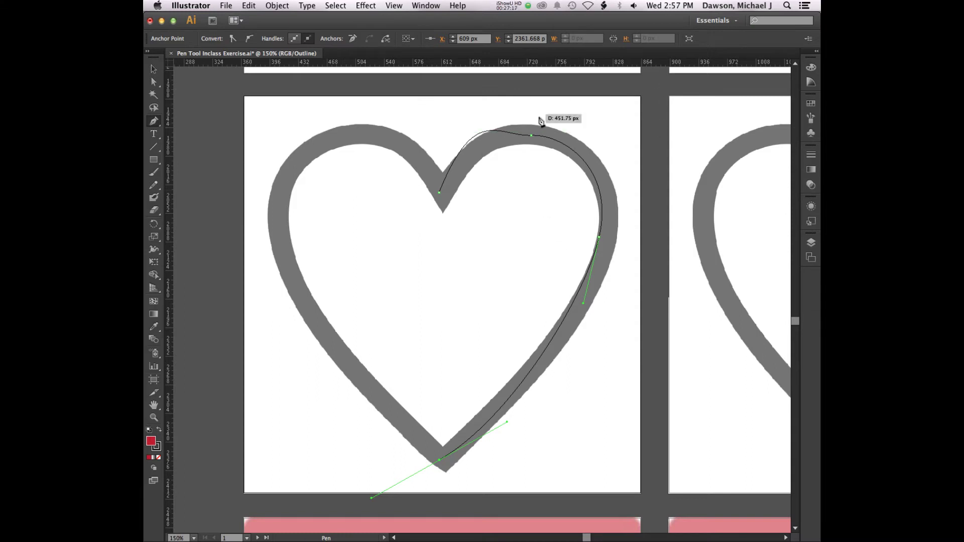
pyautogui.moveTo(439, 192); pyautogui.dragTo(475, 104)
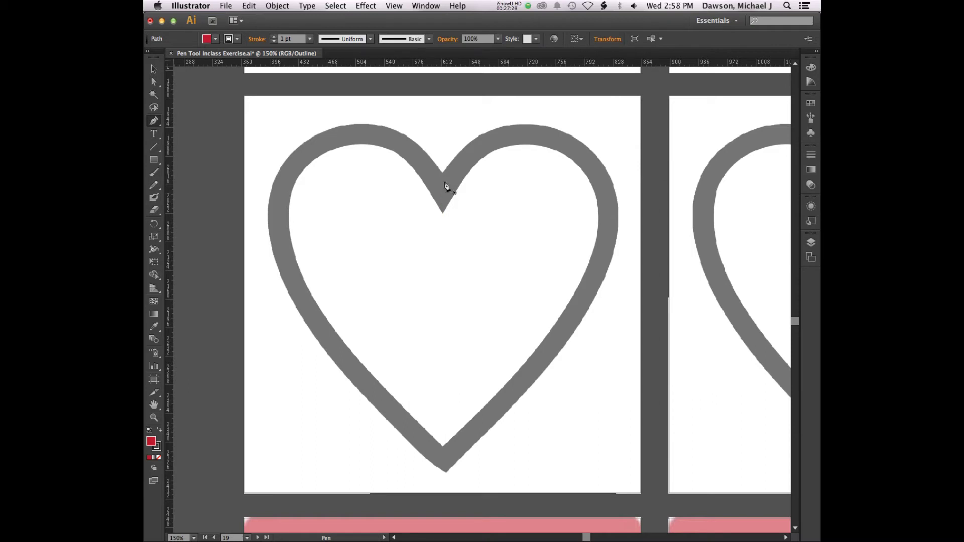
# - Start a pen path at the heart's notch with a handle angled up-right, then view the bottom tip
pyautogui.moveTo(442, 176); pyautogui.dragTo(465, 155)
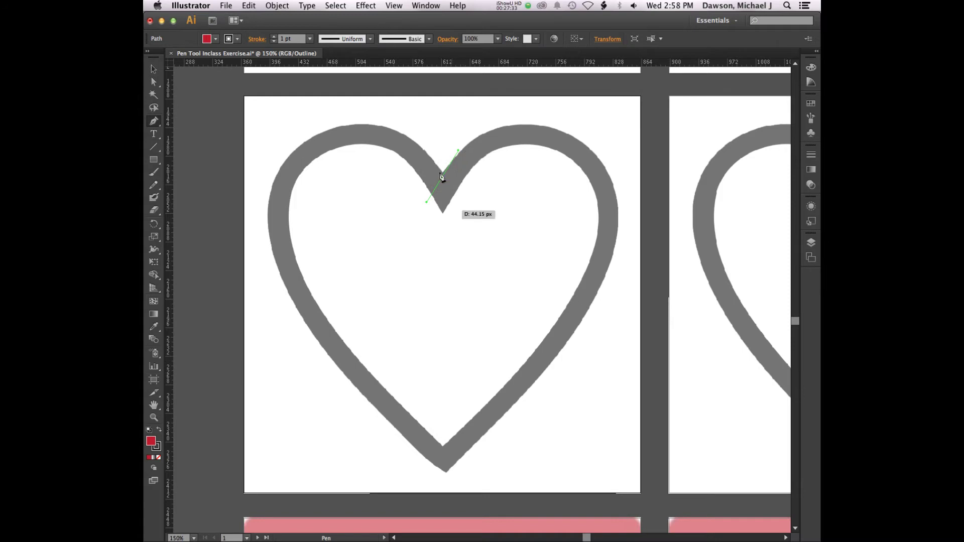
pyautogui.keyDown('super'); pyautogui.click(467, 174); pyautogui.keyUp('super')
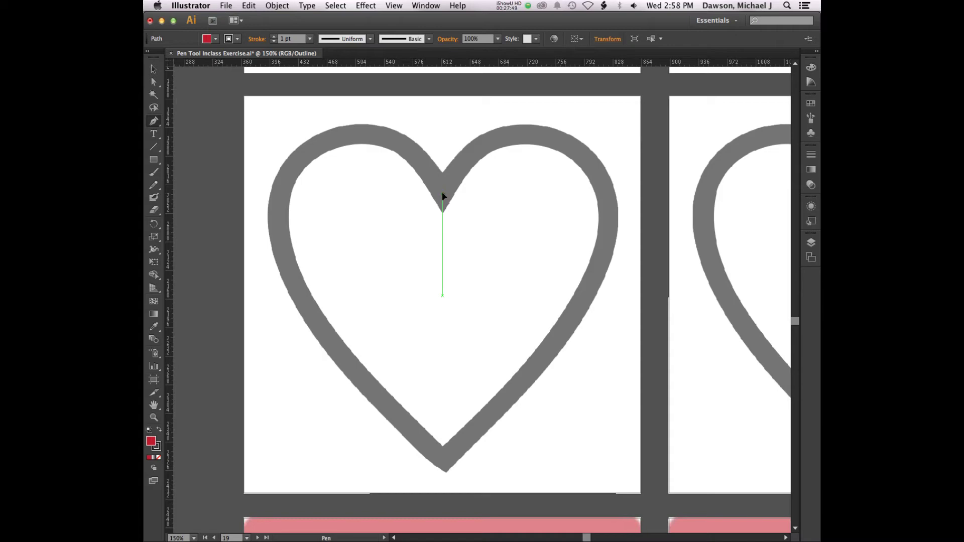
pyautogui.moveTo(442, 194); pyautogui.dragTo(530, 90)
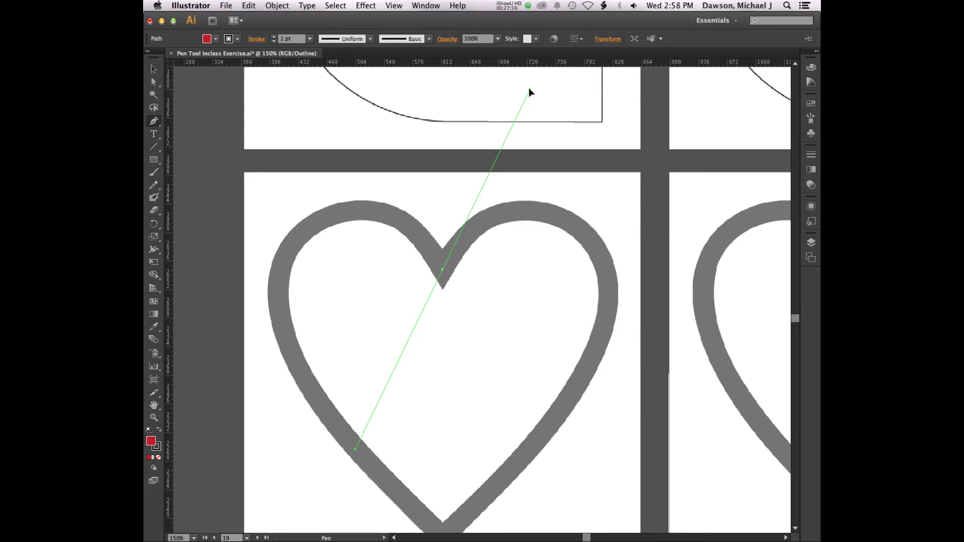
pyautogui.moveTo(530, 90); pyautogui.dragTo(530, 92)
pyautogui.scroll(-2, 535, 281)
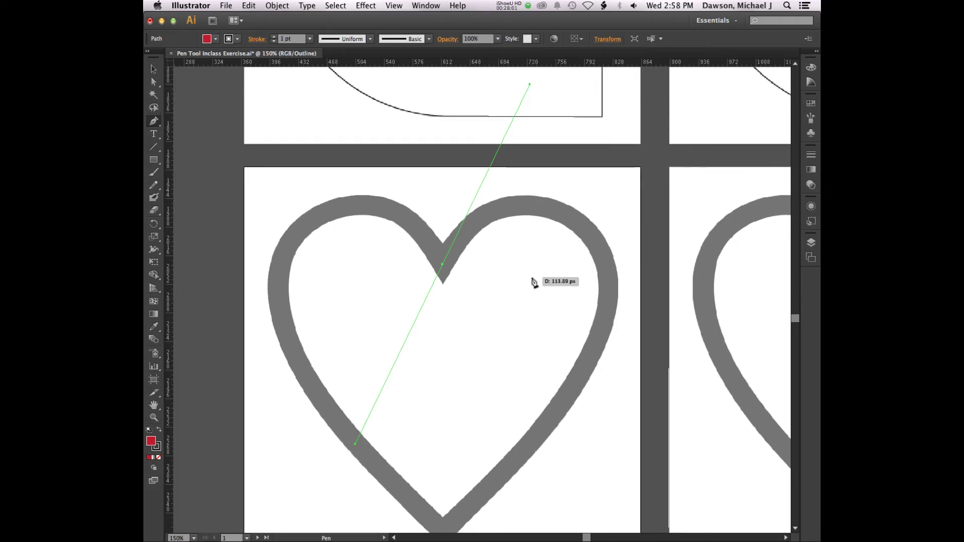
pyautogui.scroll(-2, 532, 281)
pyautogui.scroll(4, 527, 258)
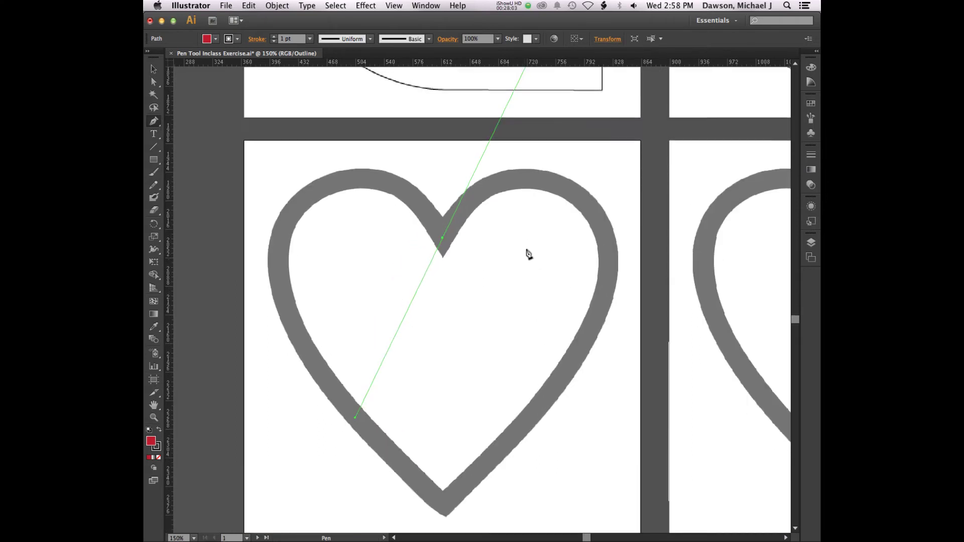
pyautogui.press('super+minus')
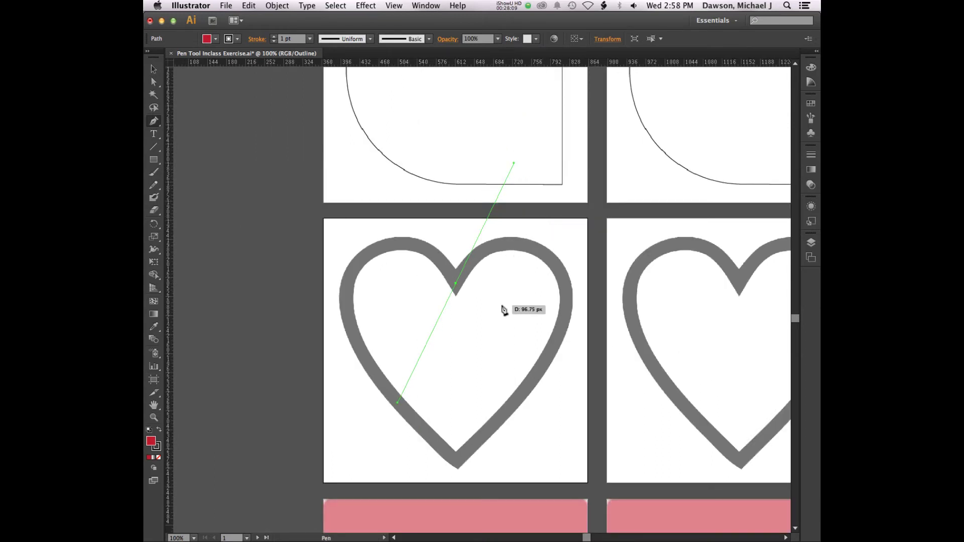
pyautogui.scroll(-2, 504, 309)
pyautogui.scroll(-2, 504, 309)
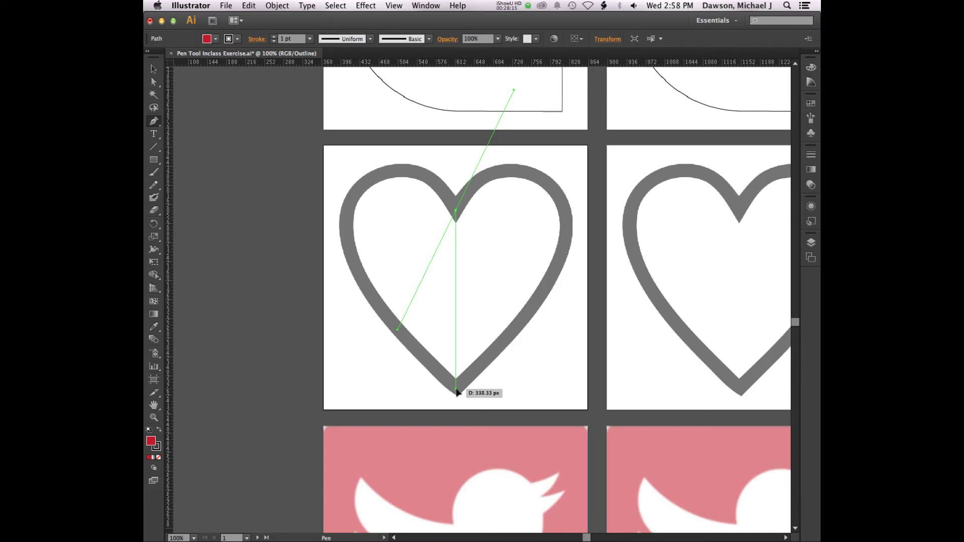
# - Place a smooth anchor at the heart's bottom tip with handles following the lobes
pyautogui.moveTo(455, 389); pyautogui.dragTo(246, 484)
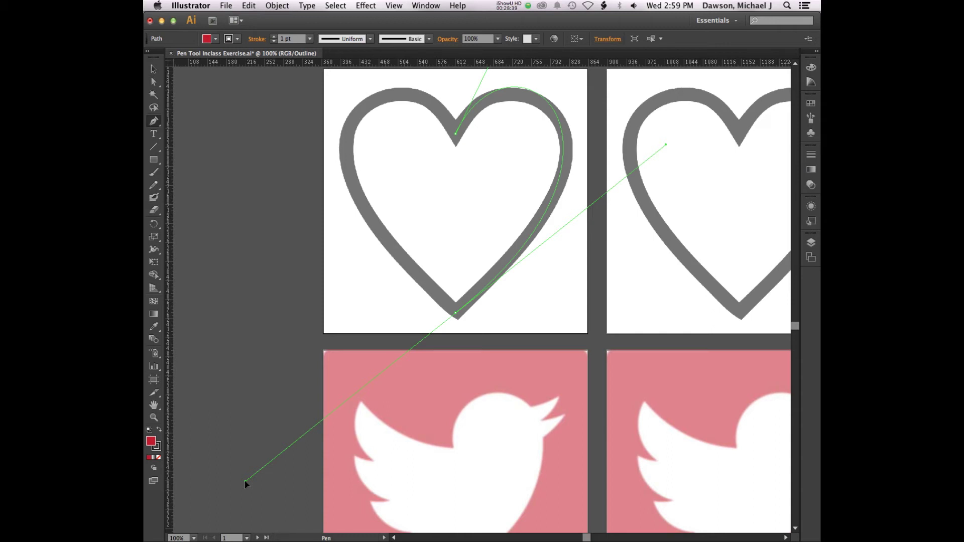
pyautogui.moveTo(244, 481); pyautogui.dragTo(241, 476)
pyautogui.moveTo(241, 474); pyautogui.dragTo(241, 472)
pyautogui.moveTo(241, 473); pyautogui.dragTo(243, 471)
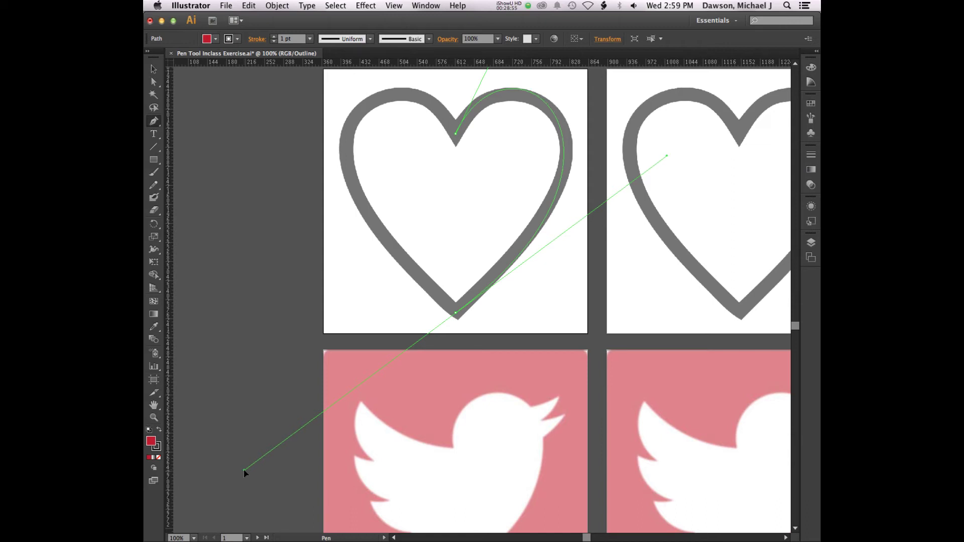
pyautogui.moveTo(243, 470); pyautogui.dragTo(297, 156)
pyautogui.moveTo(297, 156); pyautogui.dragTo(297, 155)
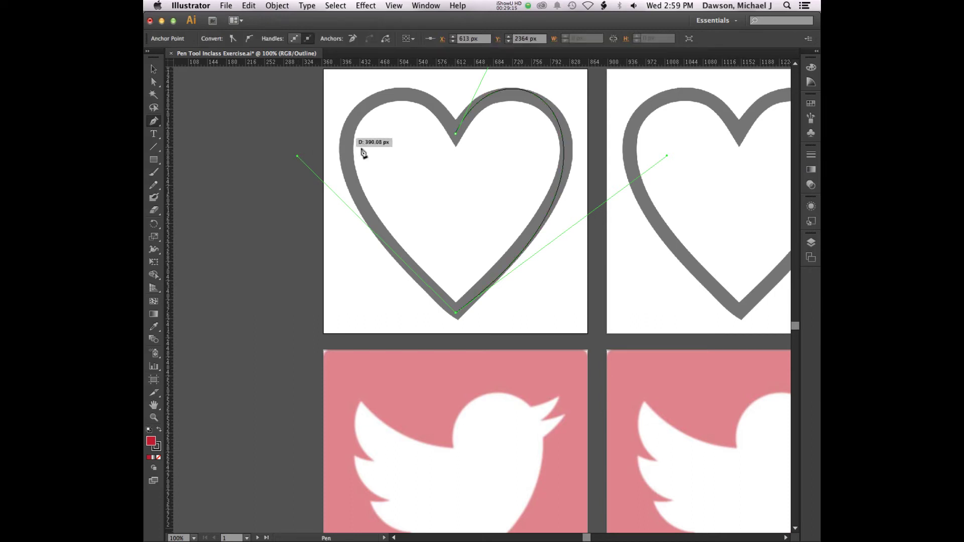
pyautogui.scroll(2, 382, 159)
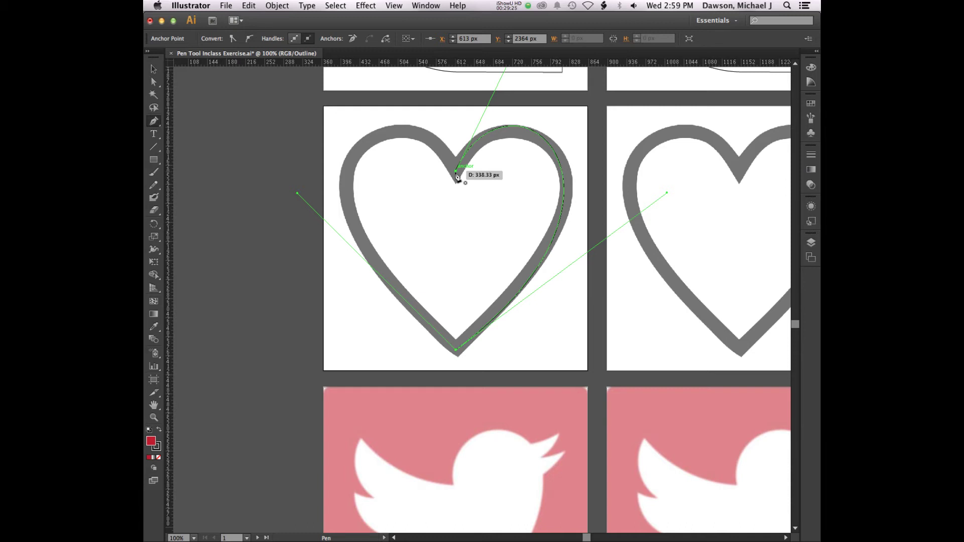
# - Close the path back on the notch anchor, curving the left side toward the left lobe
pyautogui.moveTo(456, 173); pyautogui.dragTo(499, 231)
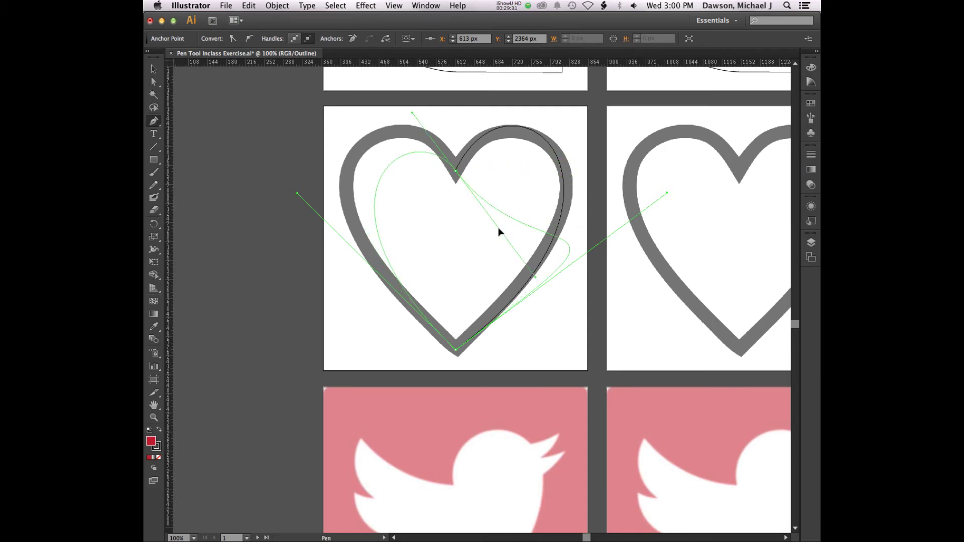
pyautogui.moveTo(499, 230); pyautogui.dragTo(525, 280)
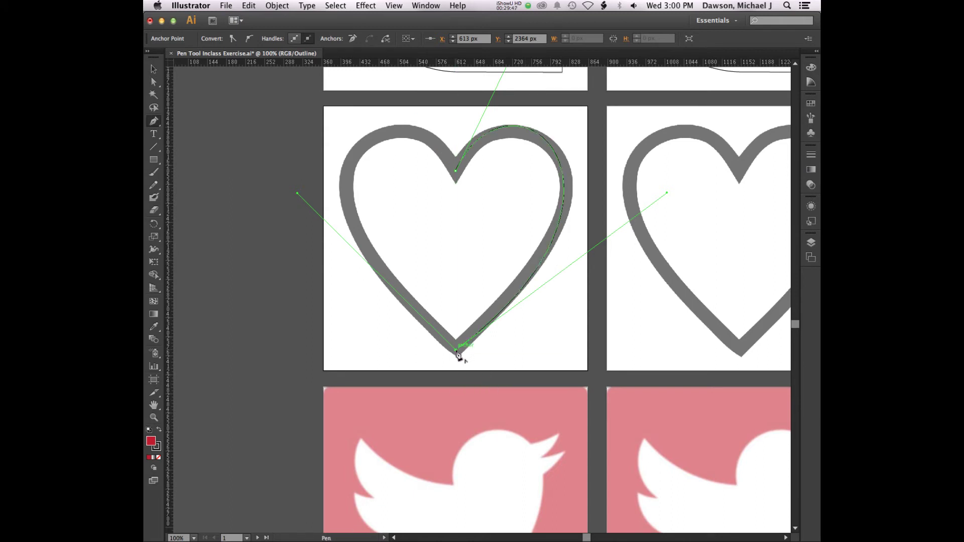
pyautogui.moveTo(455, 351); pyautogui.dragTo(457, 173)
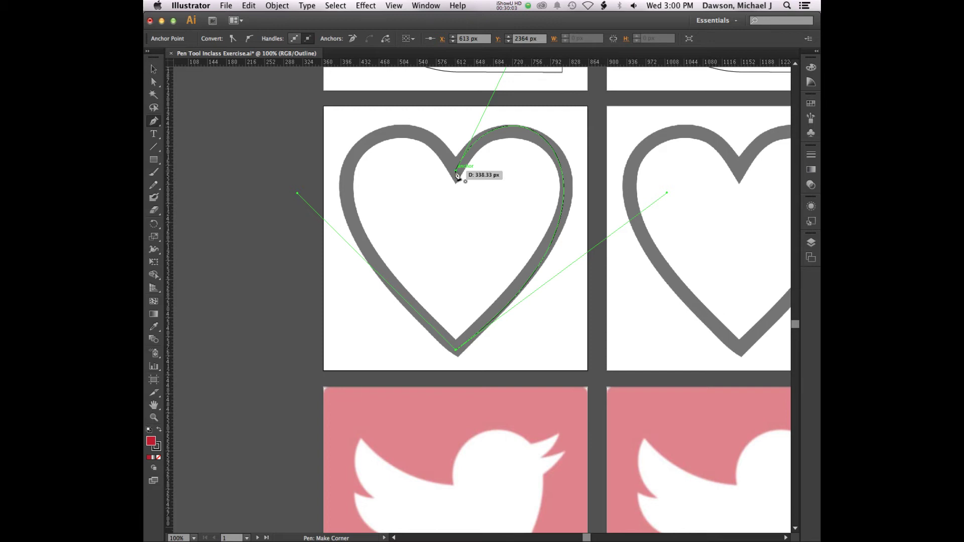
pyautogui.moveTo(456, 173); pyautogui.dragTo(539, 275)
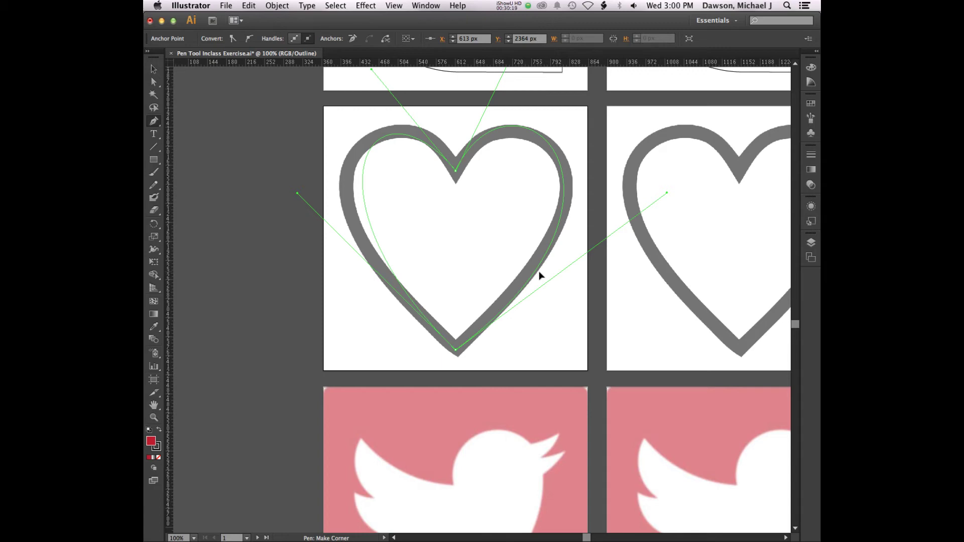
pyautogui.moveTo(539, 275); pyautogui.dragTo(519, 282)
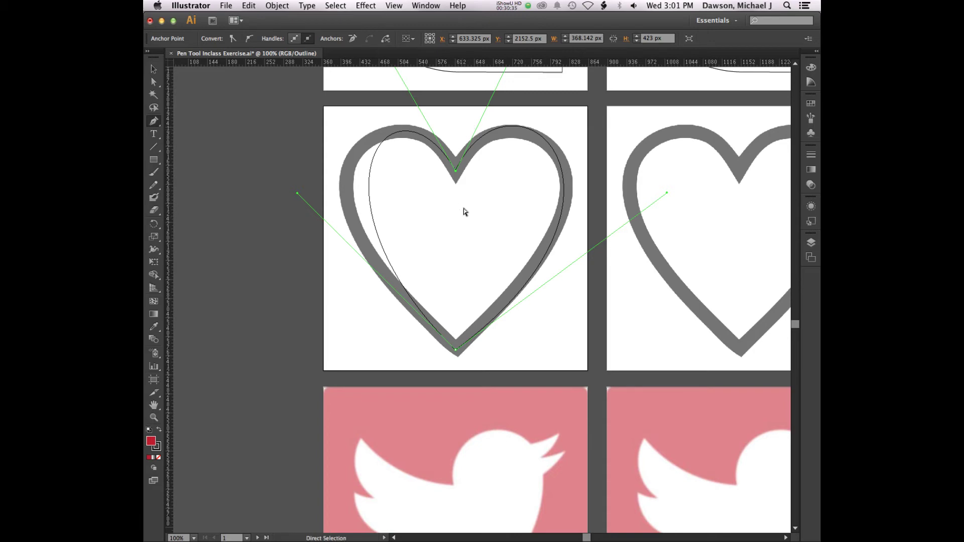
# - Drag the notch and bottom-tip direction handles so both curves hug the heart's lobes
pyautogui.scroll(-3, 463, 208)
pyautogui.scroll(6, 464, 210)
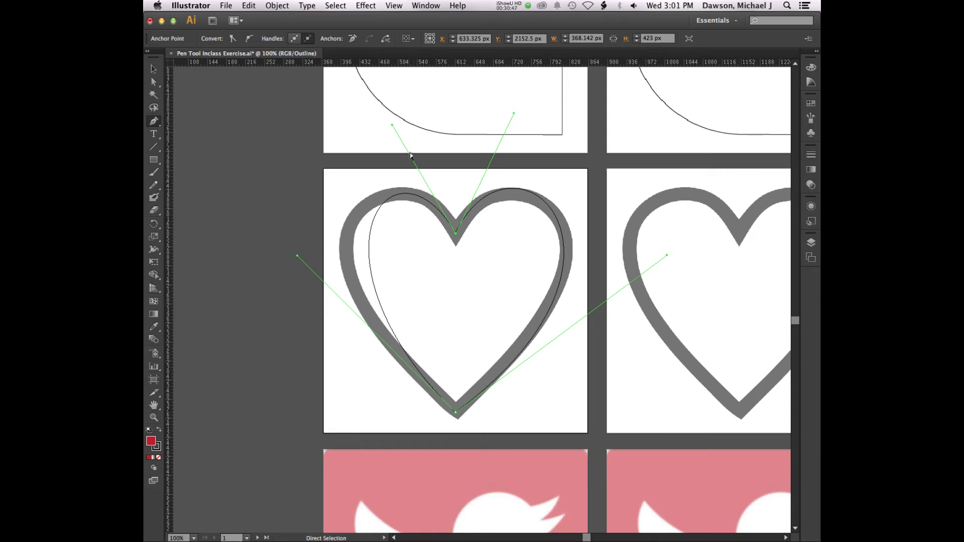
pyautogui.moveTo(390, 125); pyautogui.dragTo(389, 122)
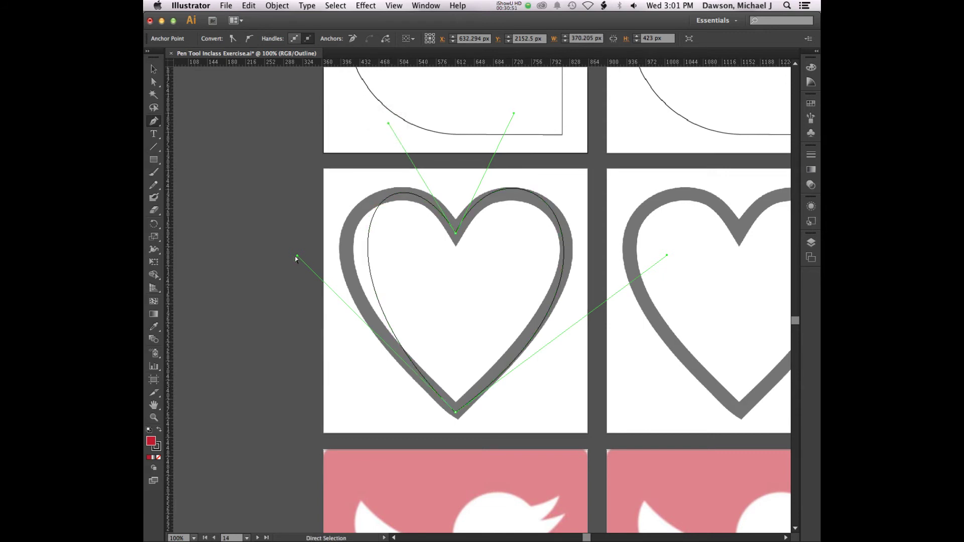
pyautogui.moveTo(297, 257); pyautogui.dragTo(250, 258)
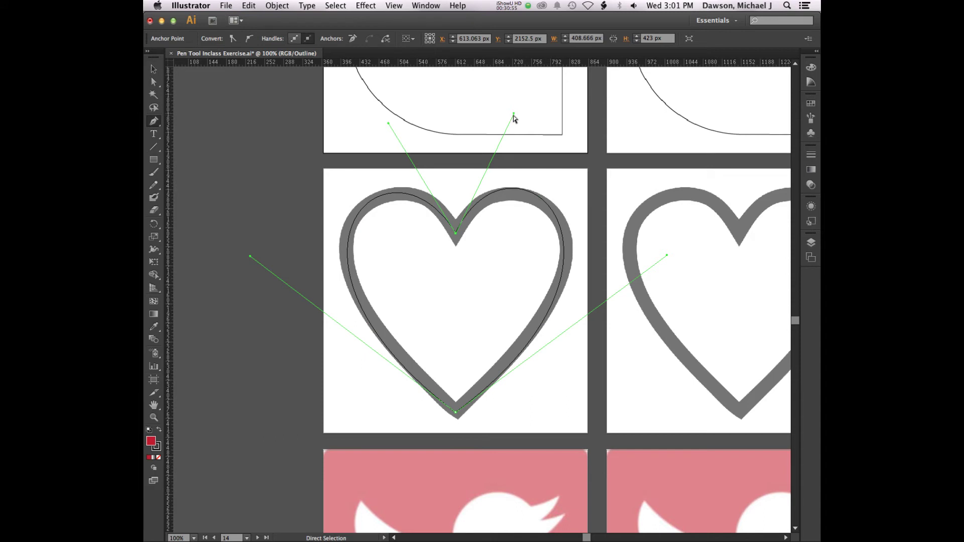
pyautogui.moveTo(513, 114); pyautogui.dragTo(525, 124)
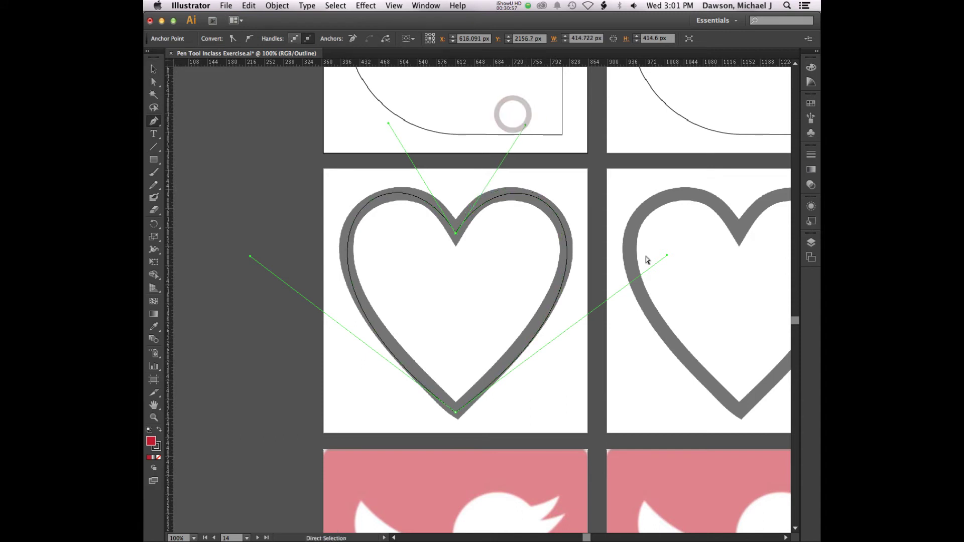
pyautogui.moveTo(667, 255); pyautogui.dragTo(657, 249)
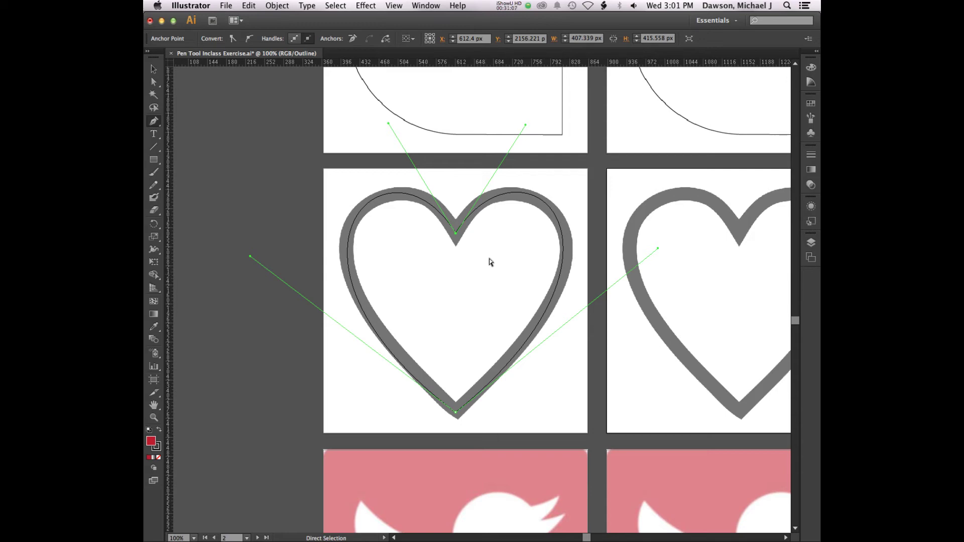
# - Convert the heart's notch into a sharp corner, then scroll up to the UH monogram artboard
pyautogui.press('super')
pyautogui.moveTo(525, 125); pyautogui.dragTo(525, 124)
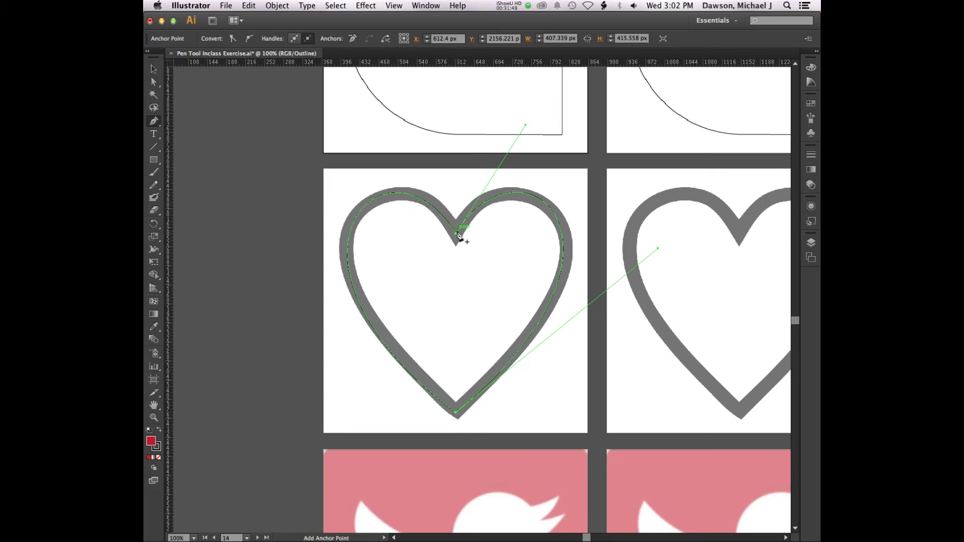
pyautogui.scroll(10, 458, 234)
pyautogui.scroll(10, 458, 233)
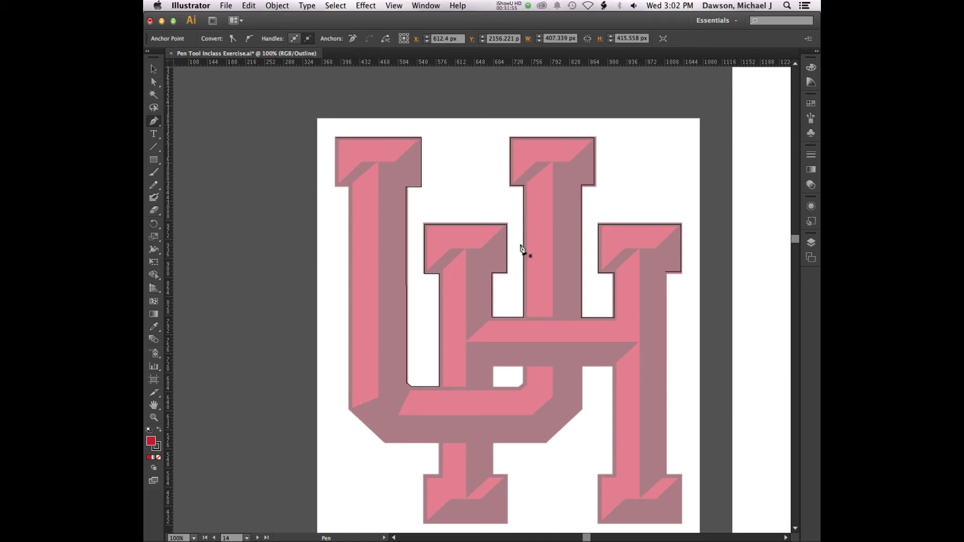
# - Centre the wave artboard at 150% with the Pen tool active and the Fill swatch in front
pyautogui.scroll(-15, 522, 248)
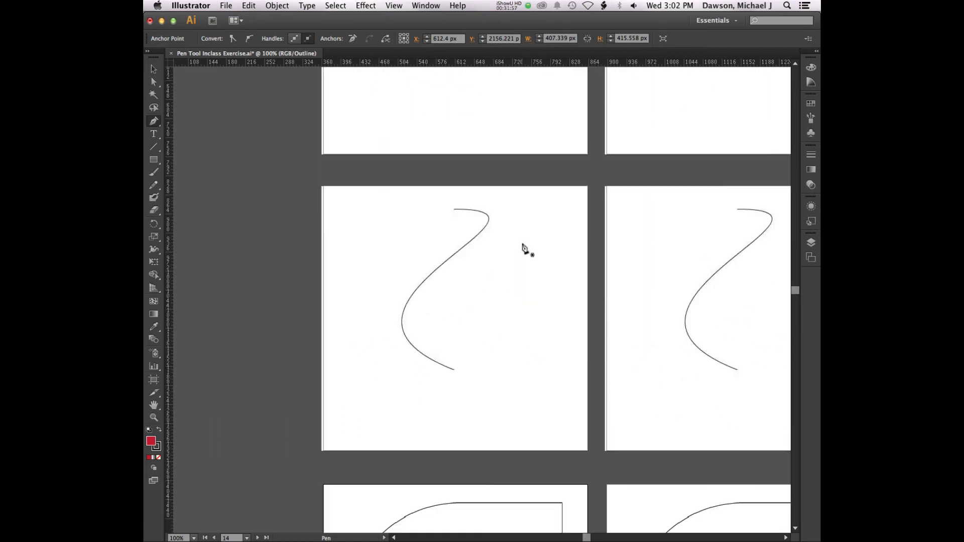
pyautogui.scroll(-15, 522, 248)
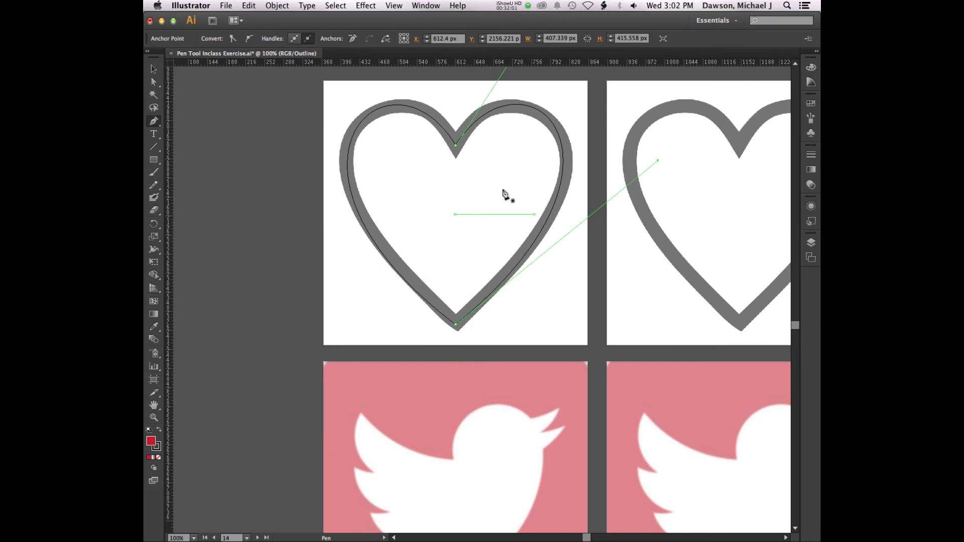
pyautogui.click(510, 6)
pyautogui.click(514, 39)
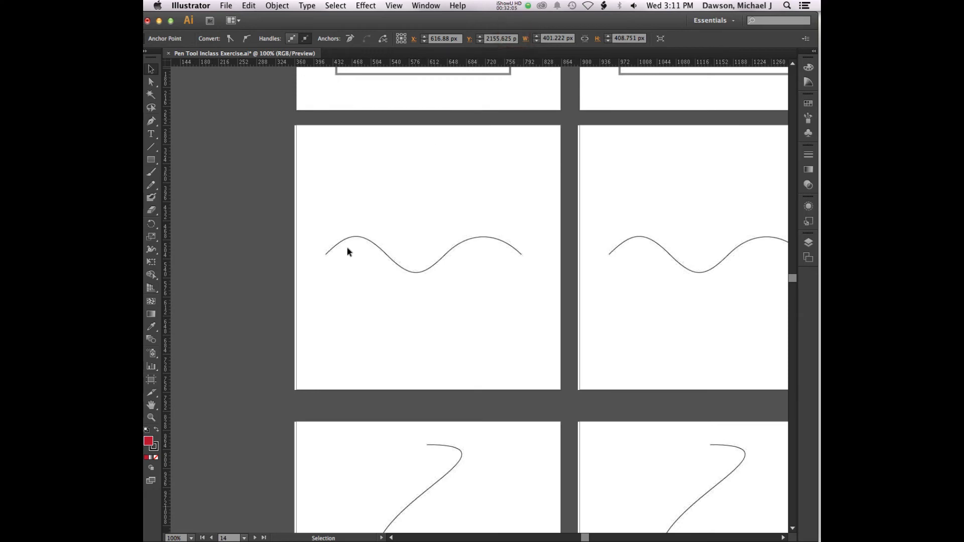
pyautogui.press('p')
pyautogui.press('super+equal')
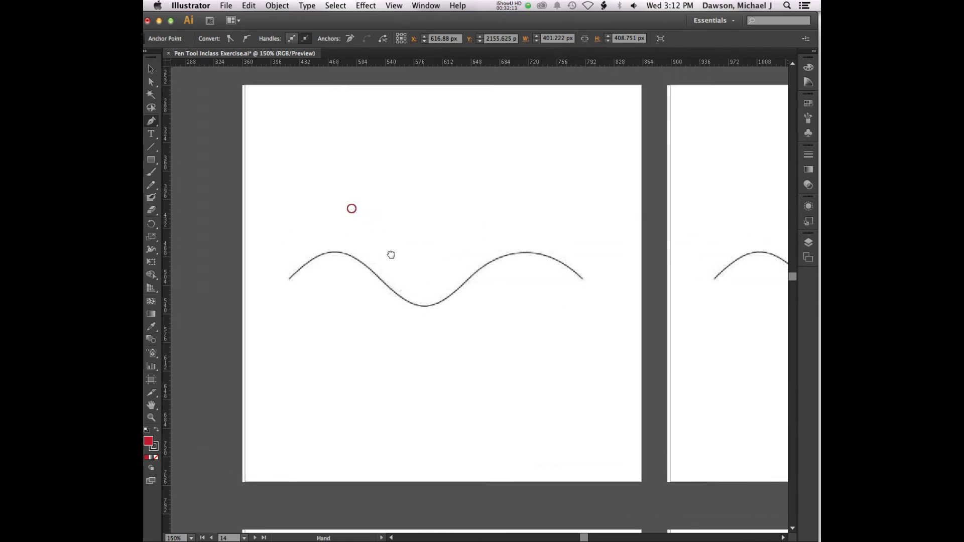
pyautogui.moveTo(351, 209); pyautogui.dragTo(392, 256)
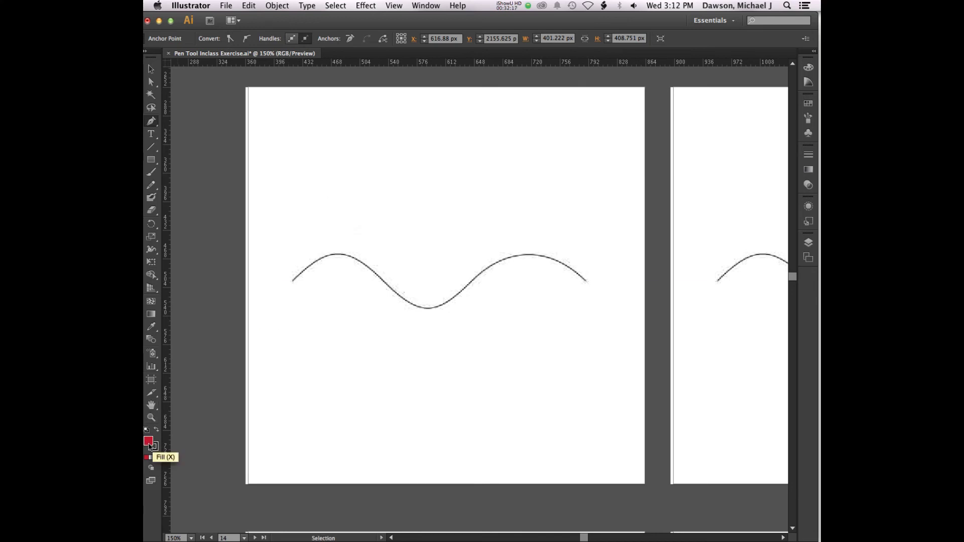
pyautogui.click(149, 445)
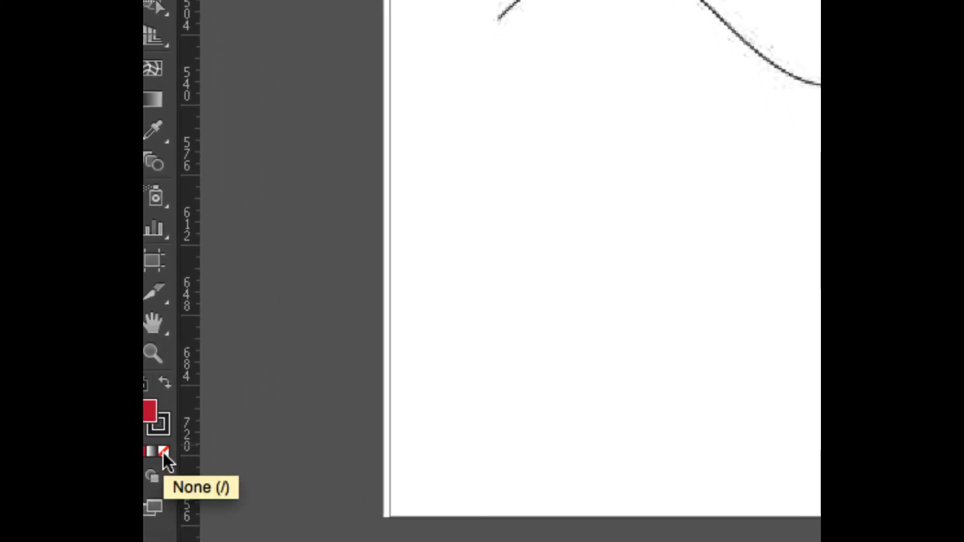
# - Set the fill to None, then start a path at the wave's left end and cancel it
pyautogui.click(164, 452)
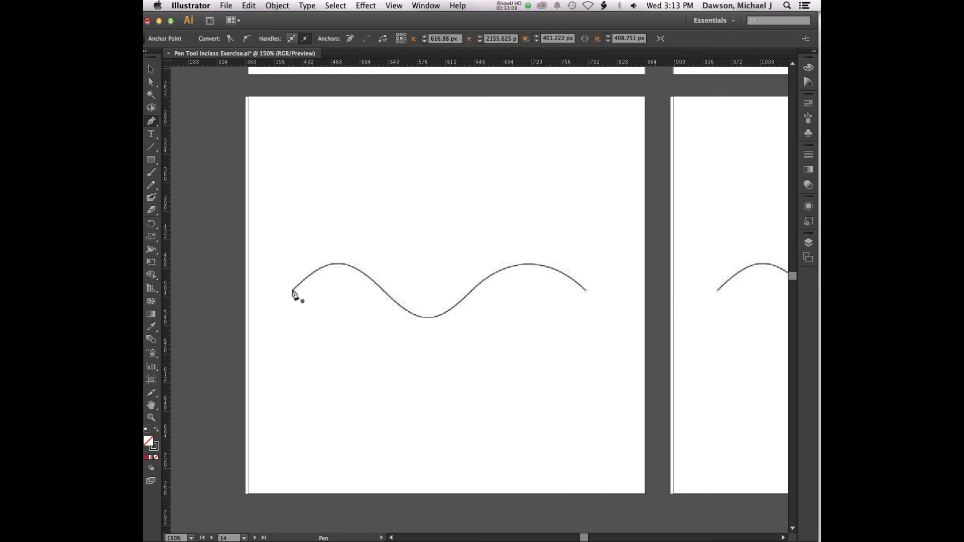
pyautogui.moveTo(292, 289)
pyautogui.mouseDown()
pyautogui.moveTo(305, 273)
pyautogui.moveTo(301, 284)
pyautogui.mouseUp()
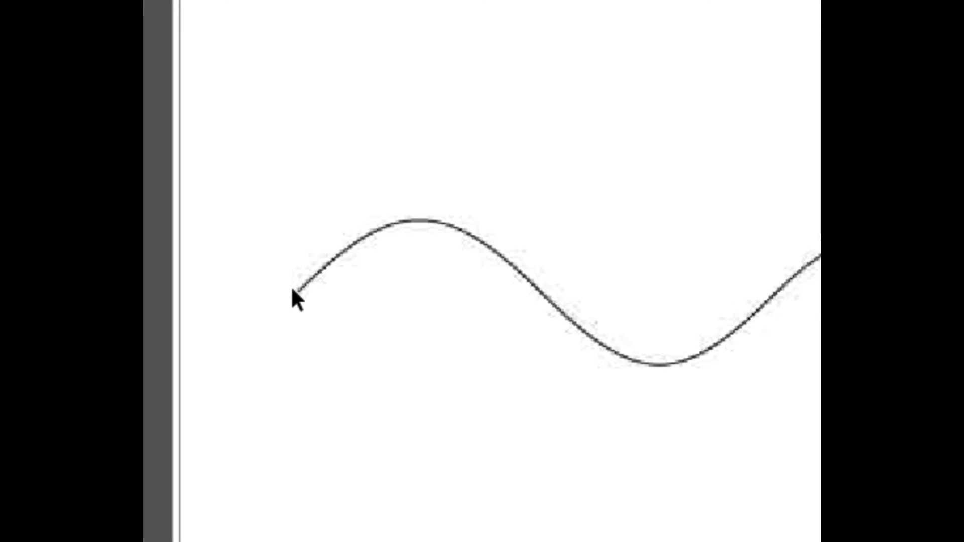
pyautogui.press('p')
pyautogui.moveTo(296, 291); pyautogui.dragTo(331, 229)
pyautogui.moveTo(306, 270); pyautogui.dragTo(304, 271)
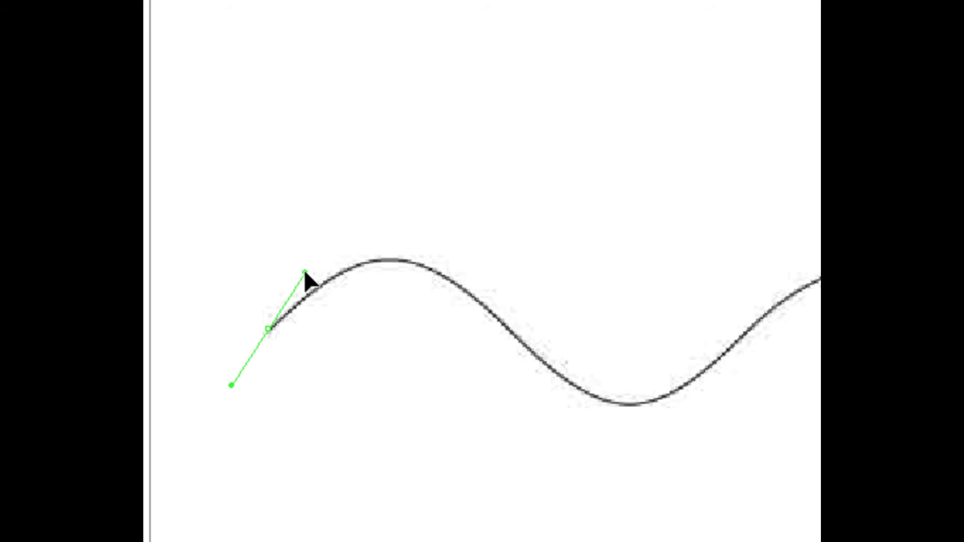
pyautogui.moveTo(304, 271); pyautogui.dragTo(303, 274)
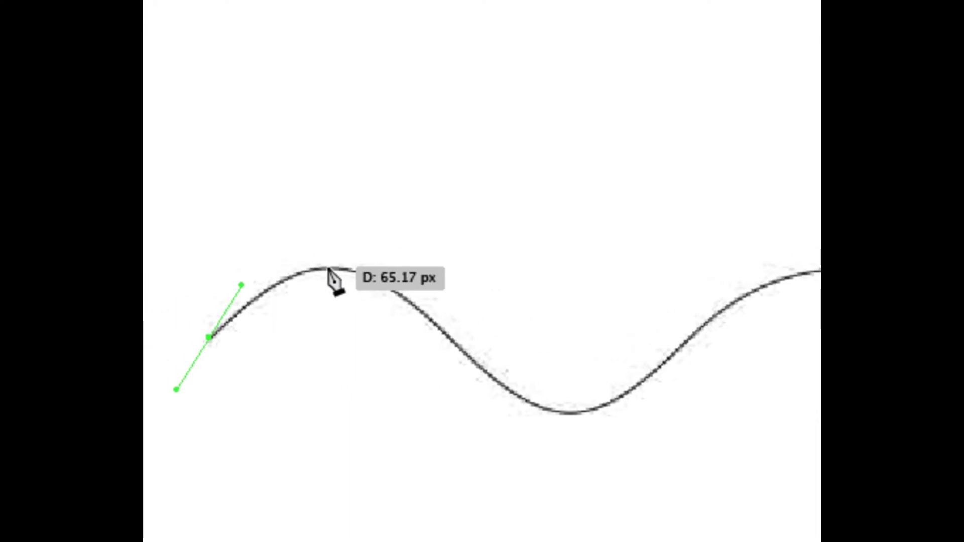
pyautogui.press('Escape')
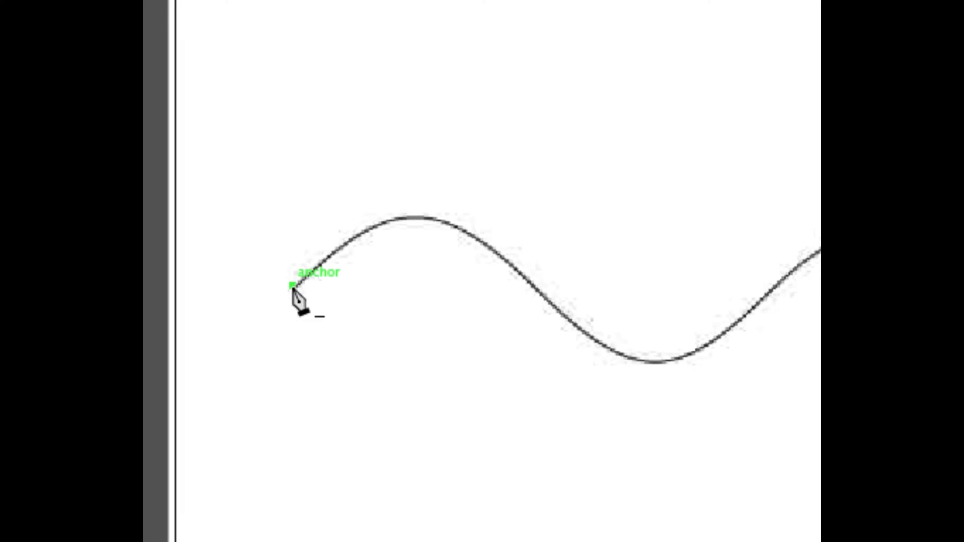
# - Restart the path at the wave's left end with a shortened handle and anchor the first peak
pyautogui.moveTo(293, 287)
pyautogui.mouseDown()
pyautogui.moveTo(331, 221)
pyautogui.moveTo(293, 289)
pyautogui.mouseUp()
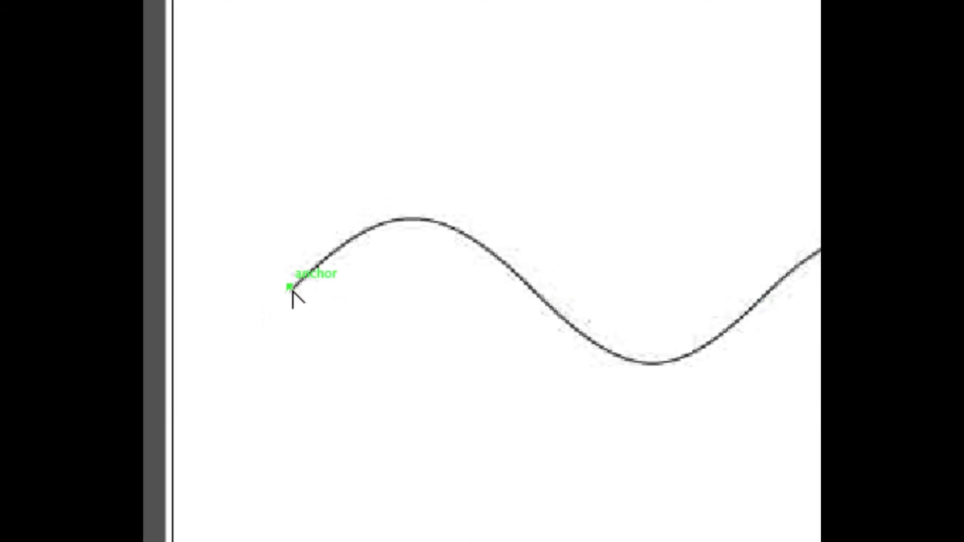
pyautogui.moveTo(292, 290); pyautogui.dragTo(339, 213)
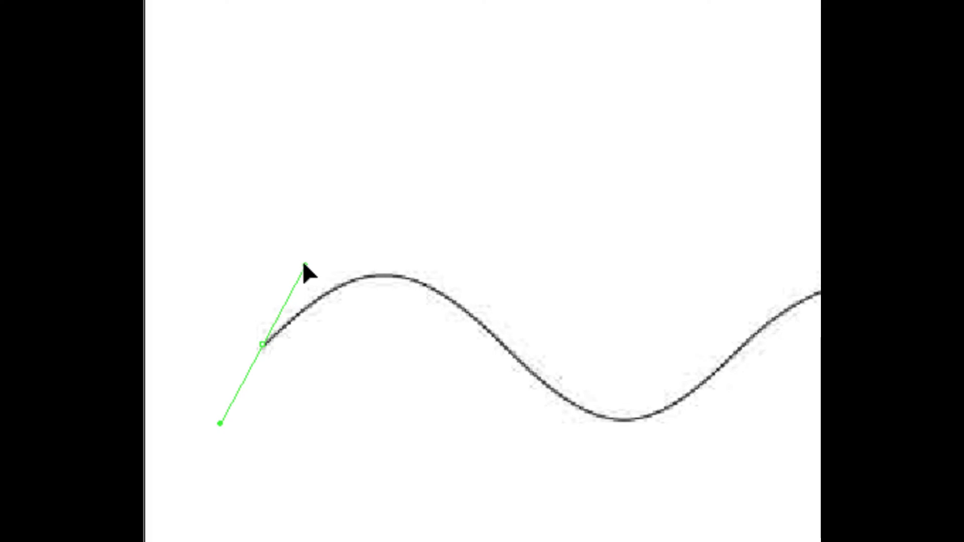
pyautogui.moveTo(305, 265); pyautogui.dragTo(302, 271)
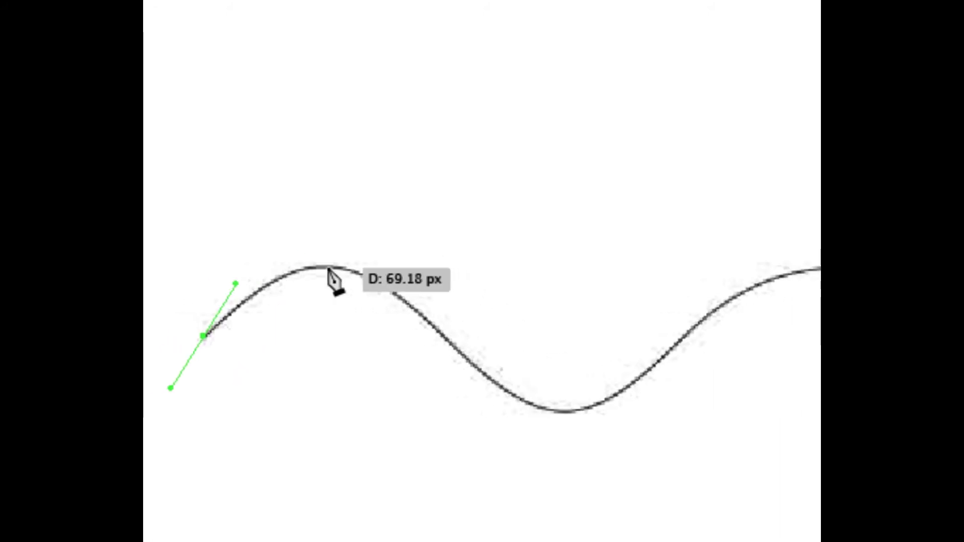
pyautogui.click(329, 267)
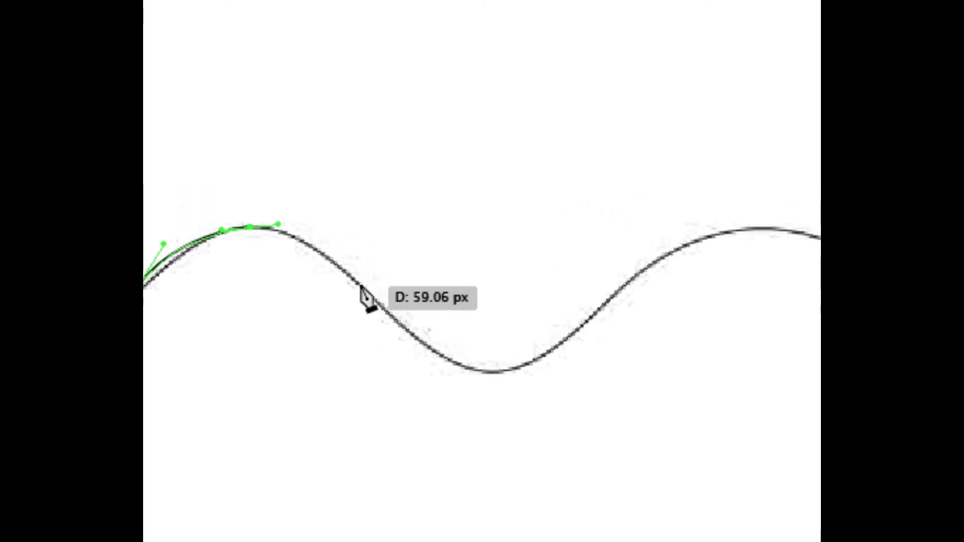
# - Add smooth anchors at the trough and second crest, extending the path down the right slope
pyautogui.moveTo(360, 287); pyautogui.dragTo(371, 297)
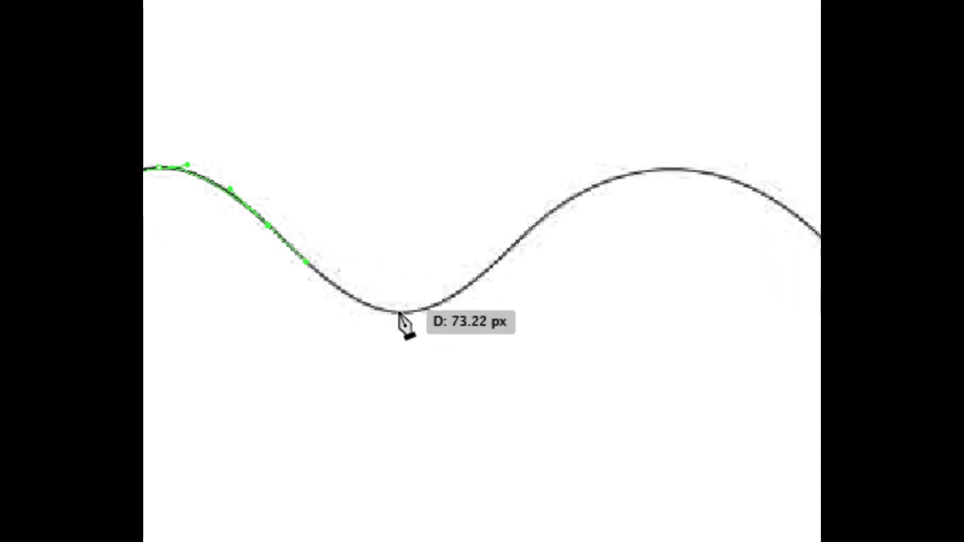
pyautogui.moveTo(398, 310); pyautogui.dragTo(414, 308)
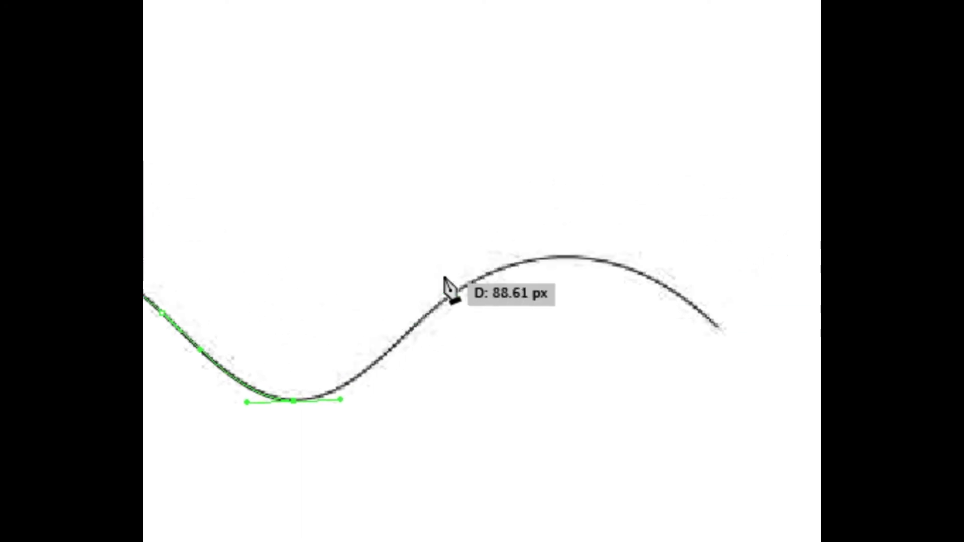
pyautogui.moveTo(445, 279)
pyautogui.mouseDown()
pyautogui.moveTo(437, 291)
pyautogui.moveTo(444, 281)
pyautogui.mouseUp()
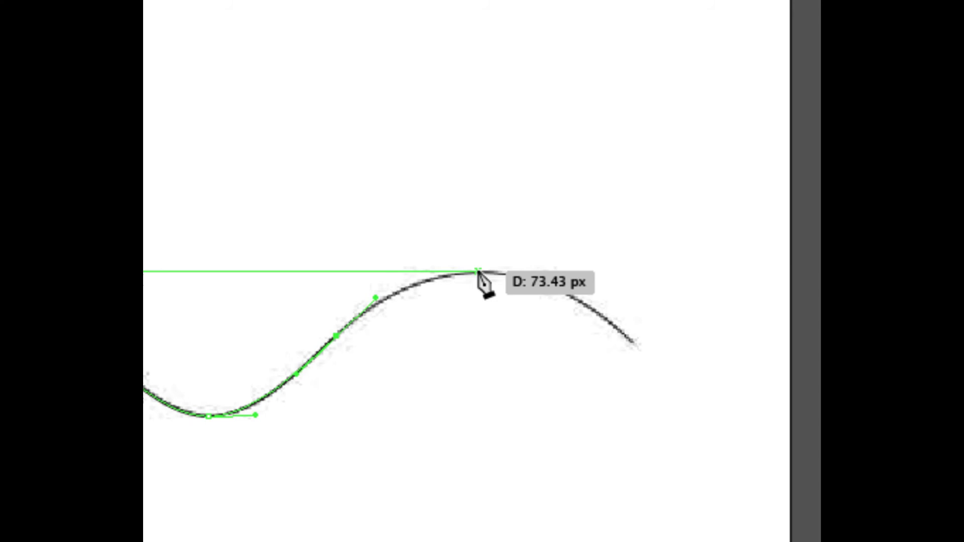
pyautogui.moveTo(478, 271); pyautogui.dragTo(481, 273)
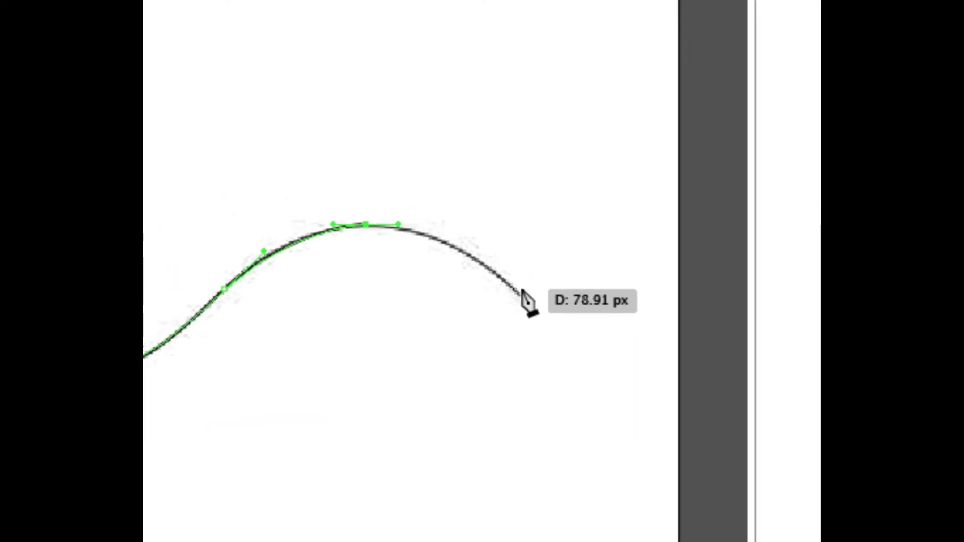
pyautogui.moveTo(452, 261); pyautogui.dragTo(533, 308)
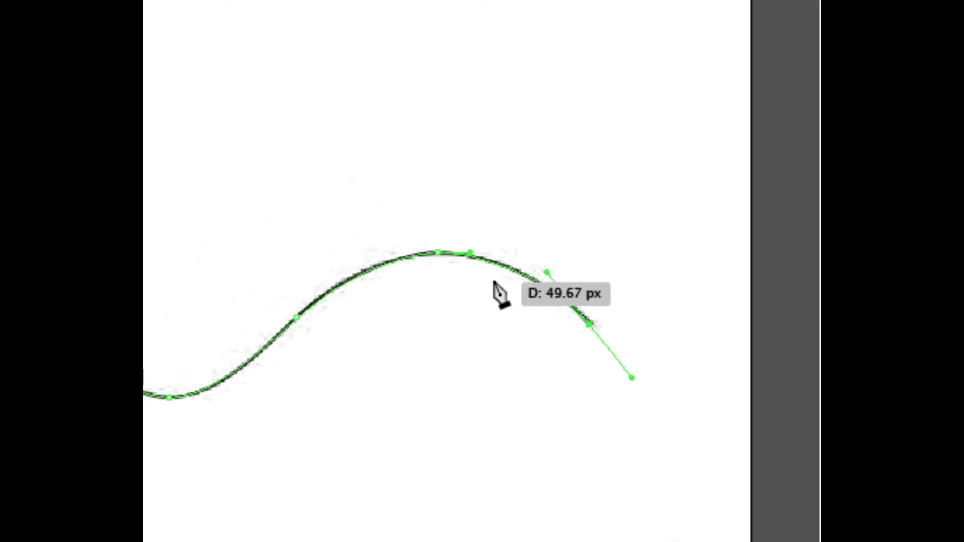
# - With Direct Selection, inspect the wave's trough and rising-slope anchors to reveal their handles
pyautogui.scroll(3, 505, 273)
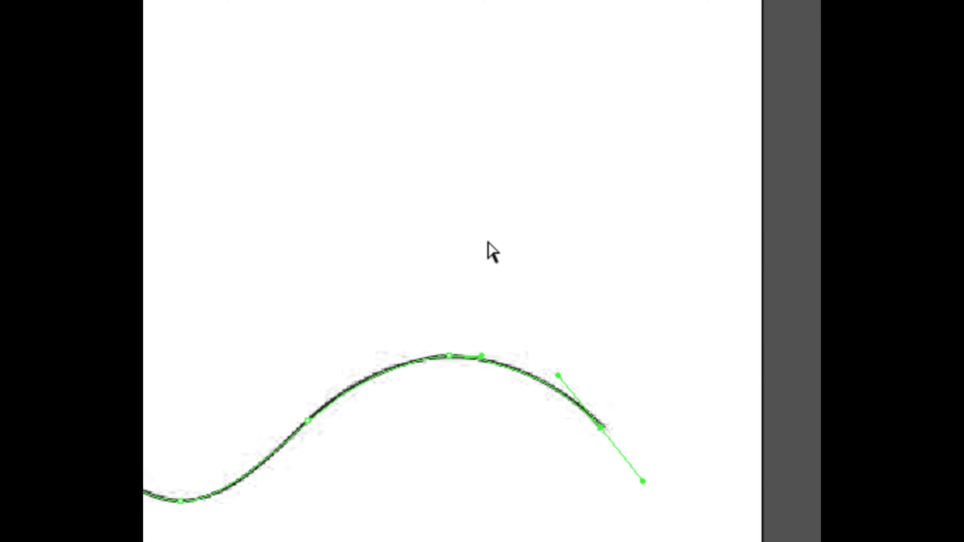
pyautogui.press('a')
pyautogui.scroll(-3, 487, 252)
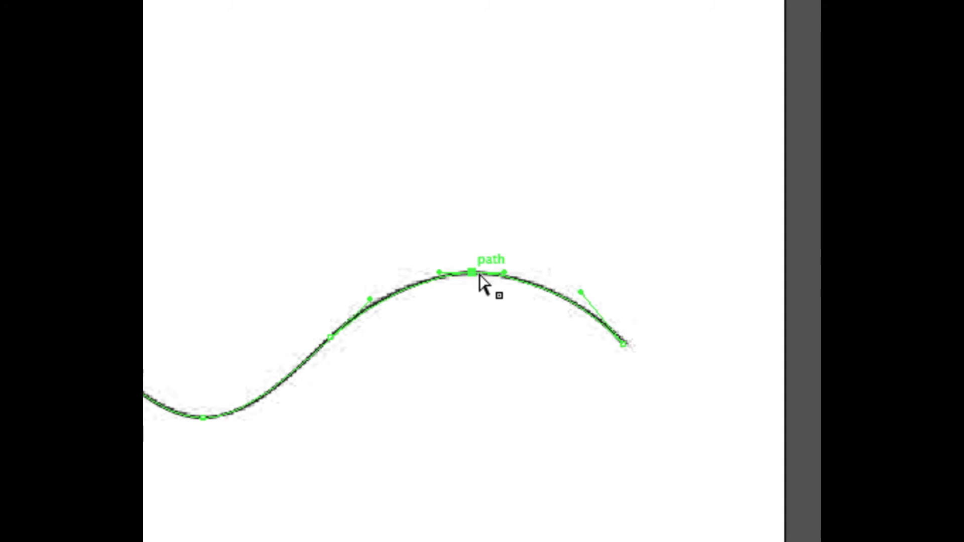
pyautogui.hscroll(-4, 474, 280)
pyautogui.scroll(-2, 474, 280)
pyautogui.scroll(-2, 416, 311)
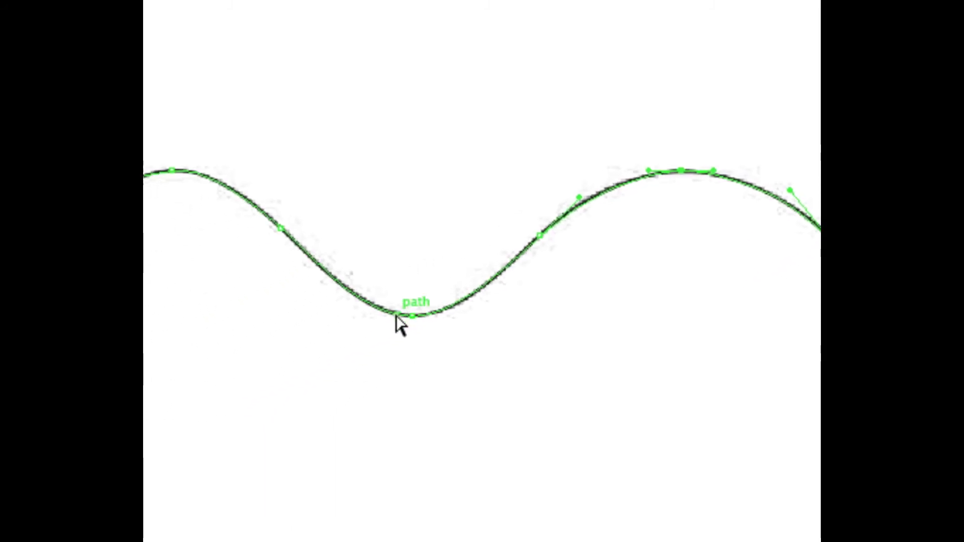
pyautogui.click(401, 315)
pyautogui.hscroll(-1, 408, 325)
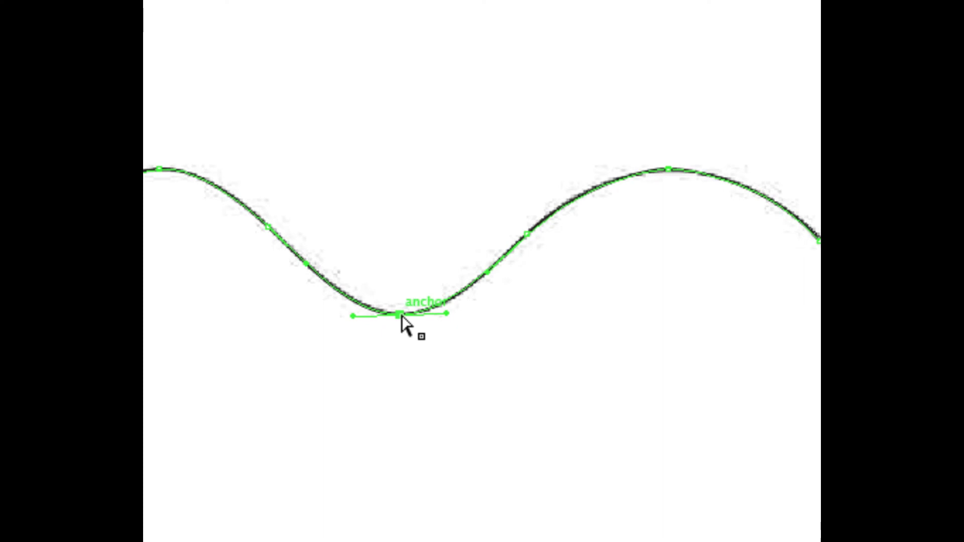
pyautogui.hscroll(3, 404, 324)
pyautogui.scroll(2, 404, 323)
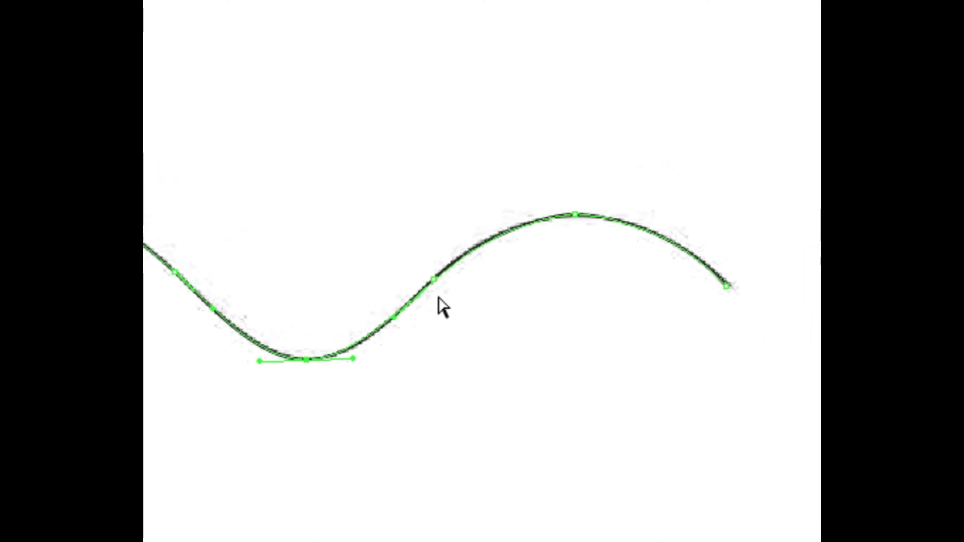
pyautogui.scroll(1, 438, 298)
pyautogui.click(437, 294)
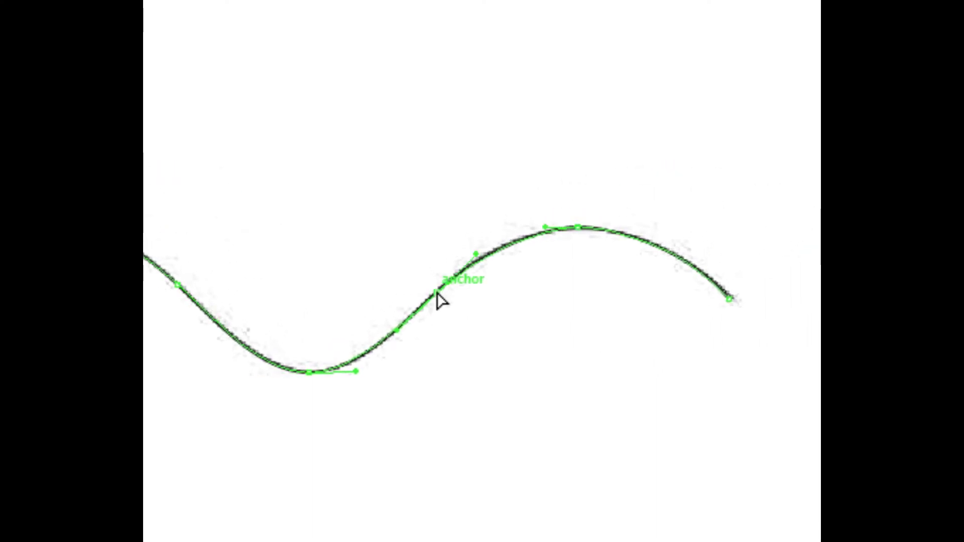
pyautogui.press('a')
pyautogui.hscroll(-3, 435, 301)
pyautogui.scroll(-2, 434, 301)
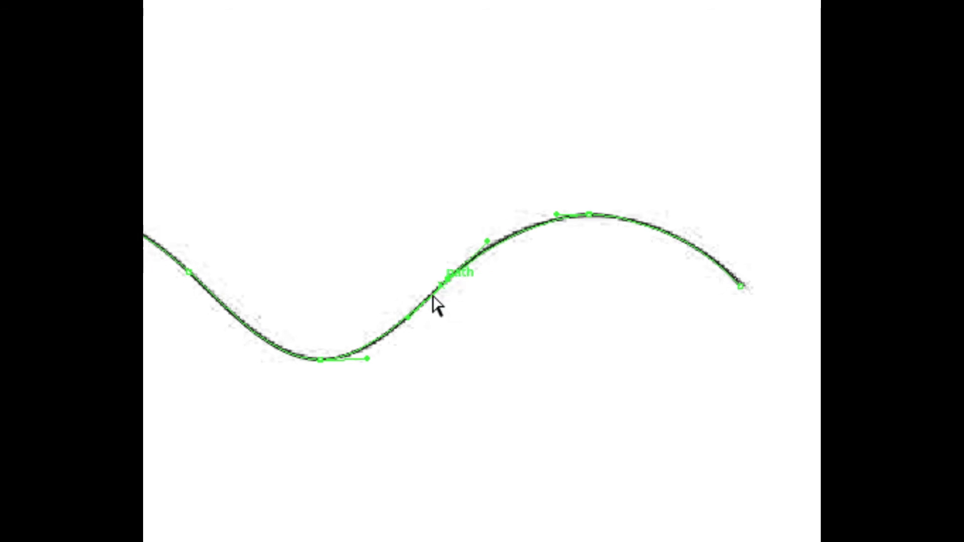
pyautogui.click(400, 314)
# - Nudge one direction handle slightly to test reshaping the wave curve
pyautogui.hscroll(-2, 386, 316)
pyautogui.scroll(1, 387, 316)
pyautogui.scroll(3, 373, 303)
pyautogui.hscroll(-3, 373, 304)
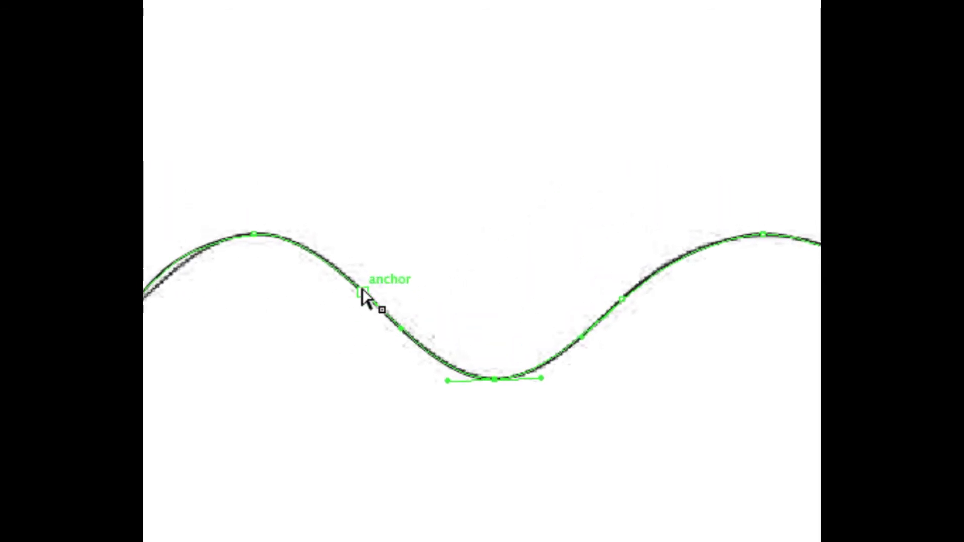
pyautogui.scroll(2, 362, 296)
pyautogui.hscroll(-2, 361, 297)
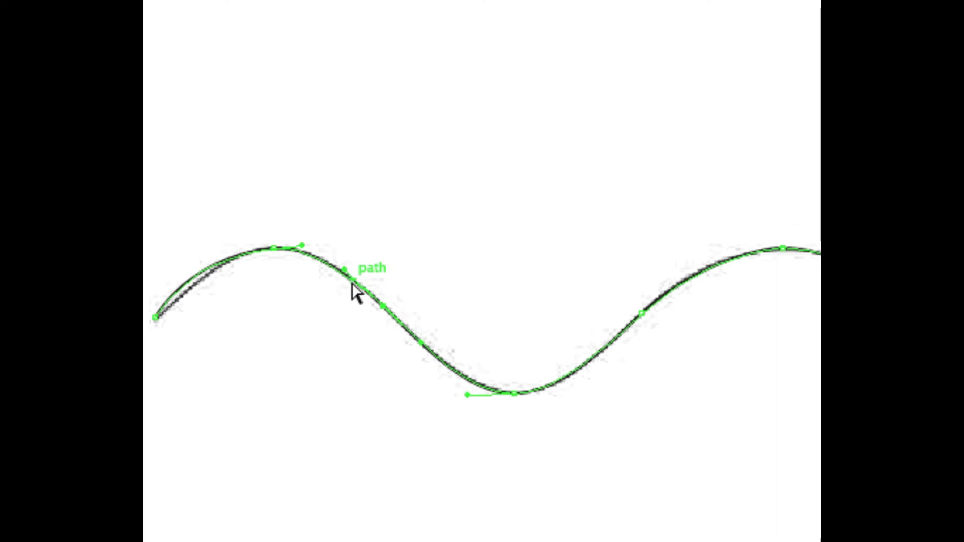
pyautogui.scroll(1, 351, 287)
pyautogui.hscroll(-1, 351, 288)
pyautogui.moveTo(349, 281)
pyautogui.mouseDown()
pyautogui.moveTo(369, 261)
pyautogui.moveTo(352, 283)
pyautogui.mouseUp()
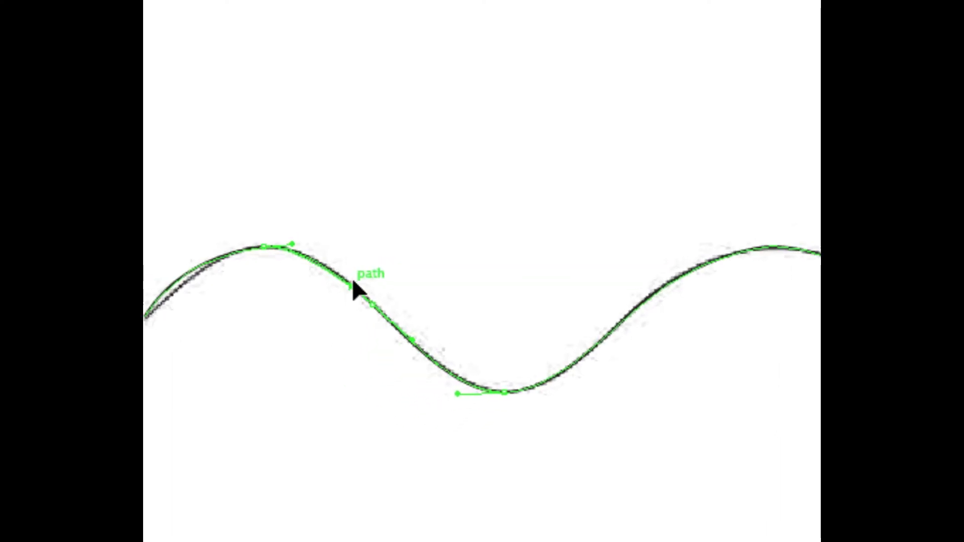
# - Check the anchor at the path's left end, then leave the path deselected
pyautogui.scroll(3, 352, 283)
pyautogui.hscroll(-4, 352, 283)
pyautogui.hscroll(1, 327, 274)
pyautogui.scroll(-1, 327, 273)
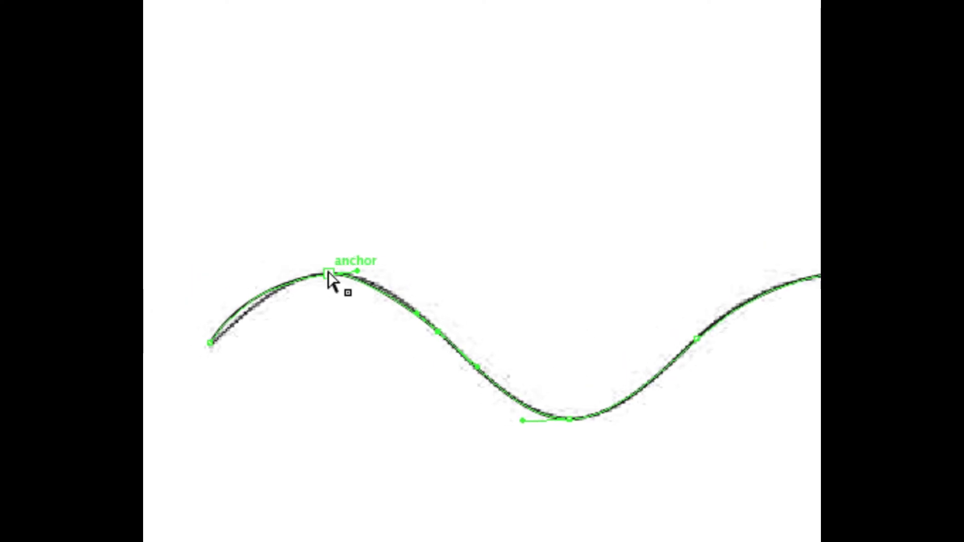
pyautogui.scroll(-2, 327, 273)
pyautogui.hscroll(-3, 328, 274)
pyautogui.scroll(2, 312, 290)
pyautogui.hscroll(3, 312, 291)
pyautogui.scroll(-8, 333, 279)
pyautogui.hscroll(2, 333, 279)
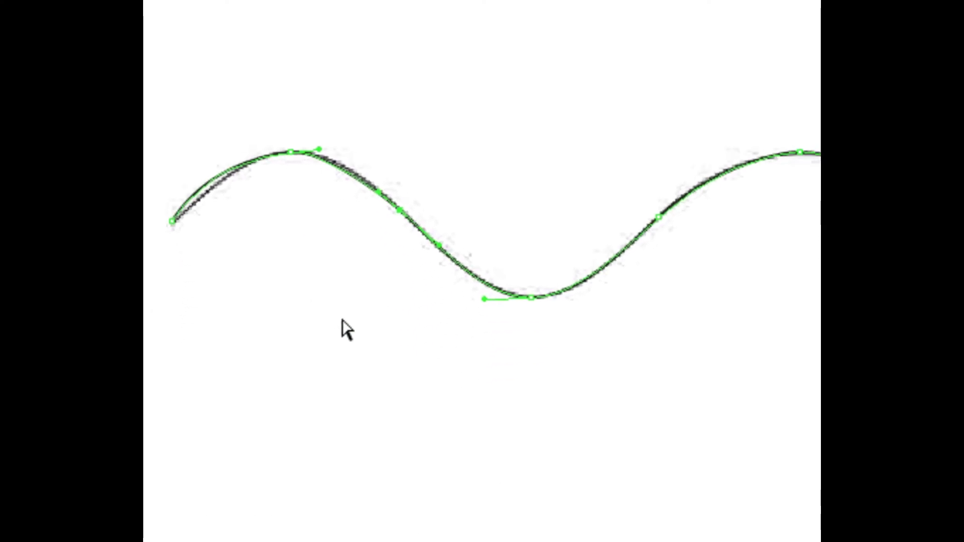
pyautogui.hscroll(10, 345, 330)
pyautogui.scroll(3, 344, 330)
pyautogui.hscroll(4, 432, 291)
pyautogui.scroll(2, 431, 291)
pyautogui.hscroll(-12, 390, 271)
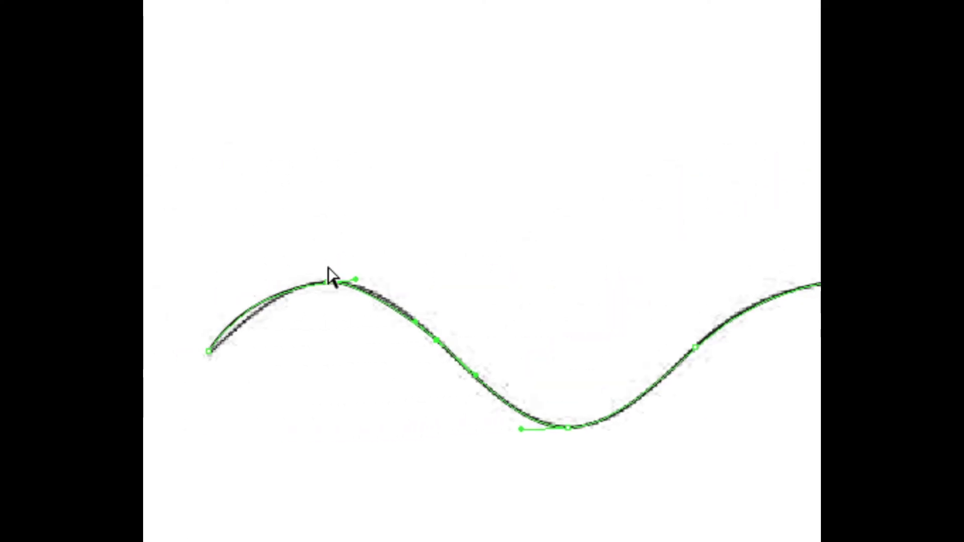
pyautogui.scroll(-2, 311, 289)
pyautogui.click(296, 294)
pyautogui.hscroll(4, 308, 281)
pyautogui.scroll(3, 307, 281)
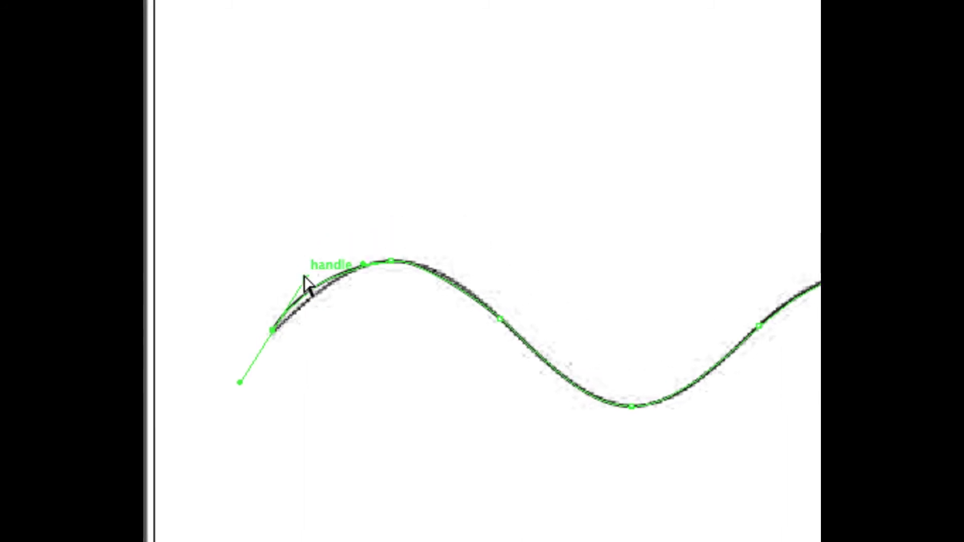
pyautogui.hscroll(1, 309, 282)
pyautogui.hscroll(8, 313, 283)
pyautogui.scroll(1, 378, 280)
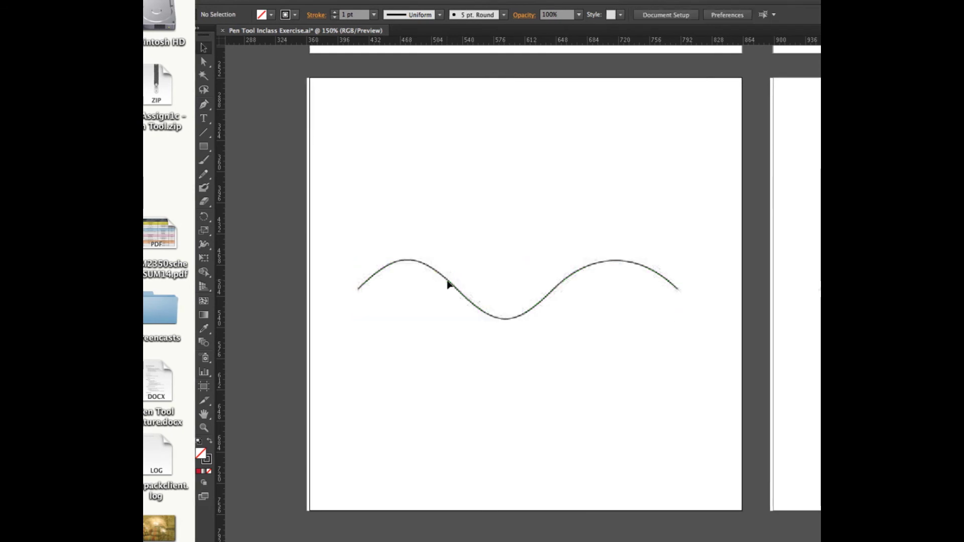
# - Redraw the wave with the Pen tool from its left end over the crest to the right endpoint
pyautogui.press('p')
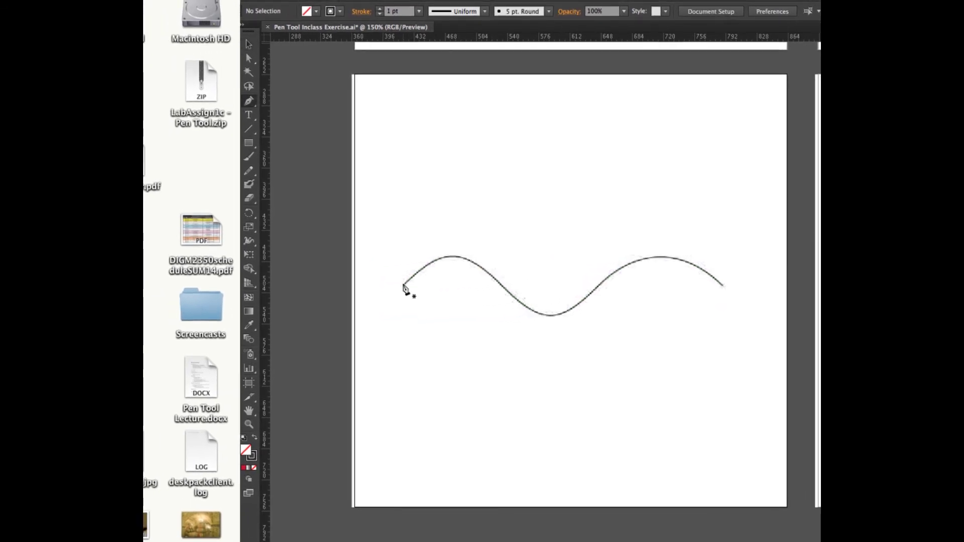
pyautogui.moveTo(403, 286); pyautogui.dragTo(447, 263)
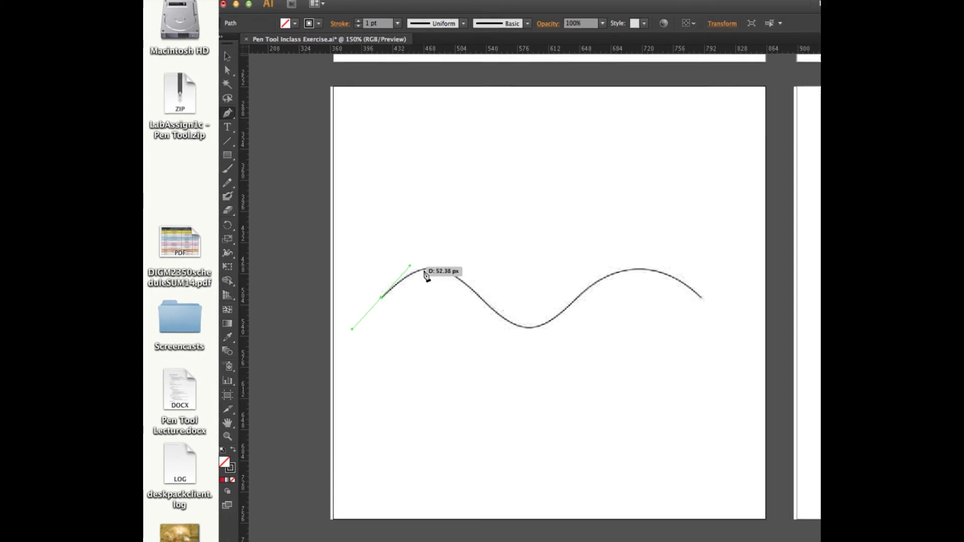
pyautogui.moveTo(477, 293); pyautogui.dragTo(512, 330)
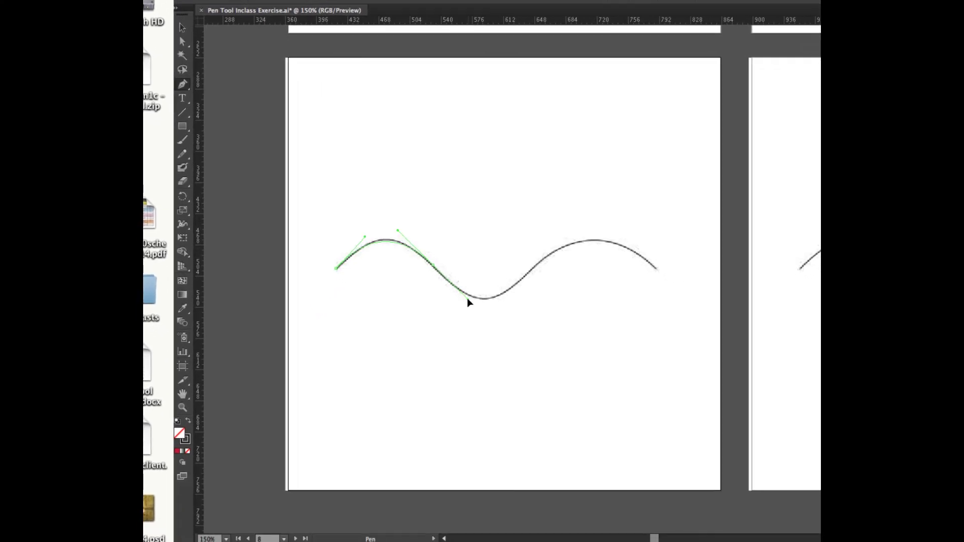
pyautogui.moveTo(527, 273); pyautogui.dragTo(545, 263)
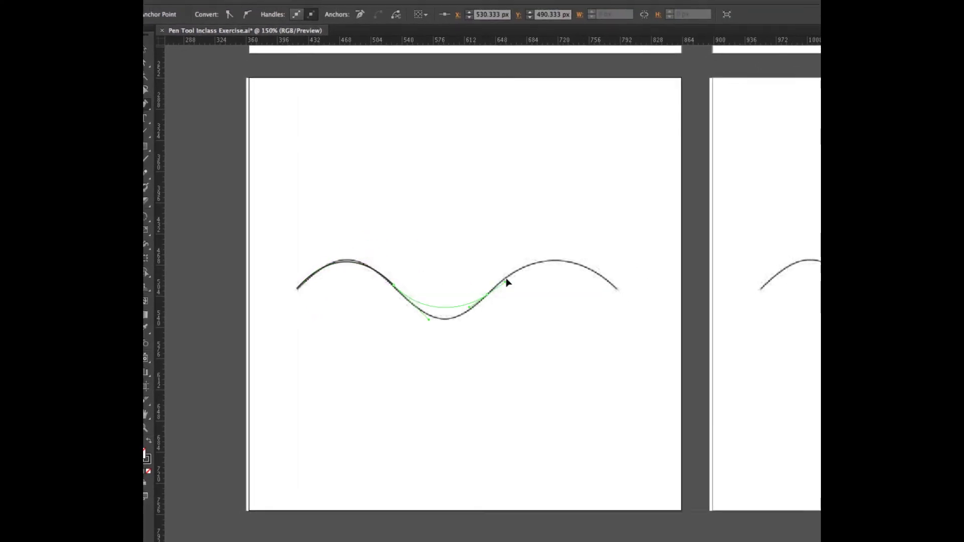
pyautogui.moveTo(616, 290); pyautogui.dragTo(602, 302)
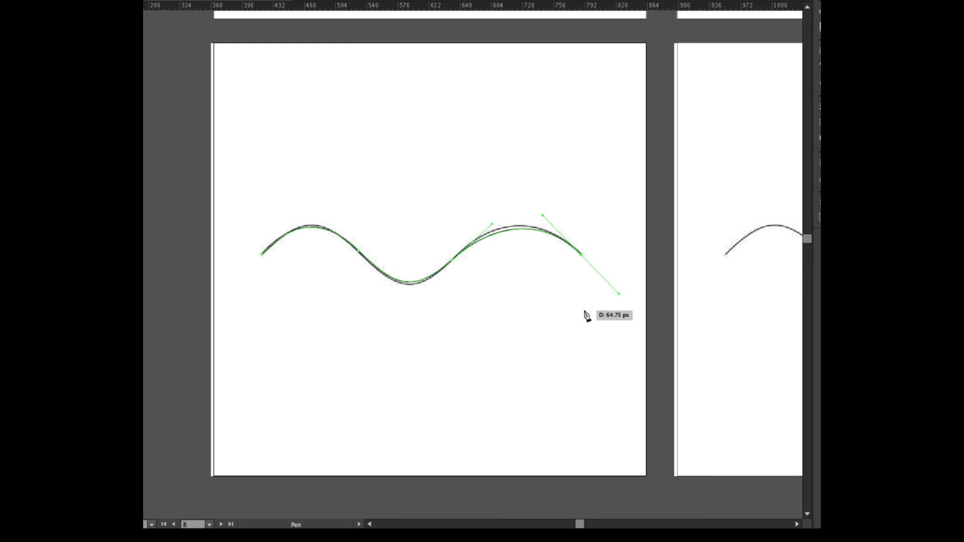
# - Undo the redrawn segments back to the first anchor and deselect the path
pyautogui.keyDown('super'); pyautogui.click(512, 215); pyautogui.keyUp('super')
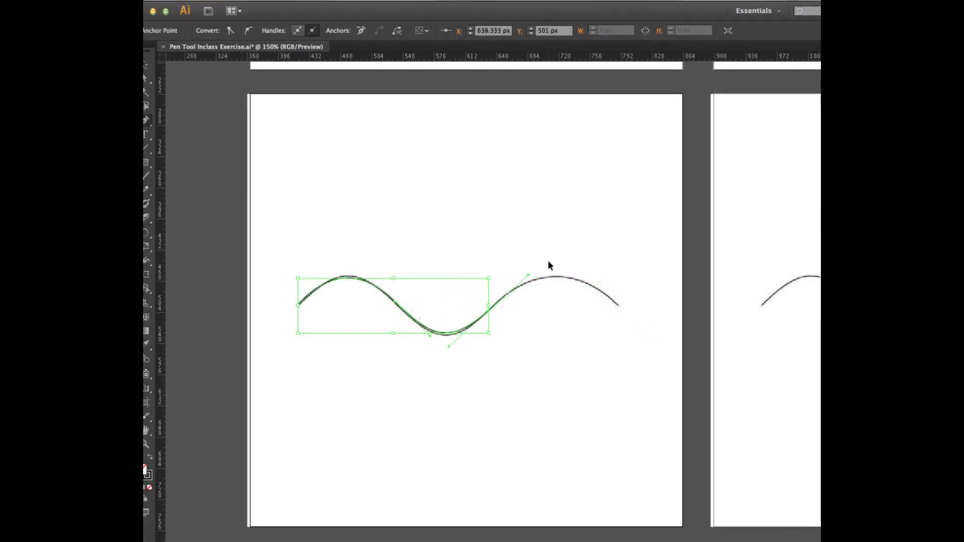
pyautogui.press('super+z')
pyautogui.press('super+z')
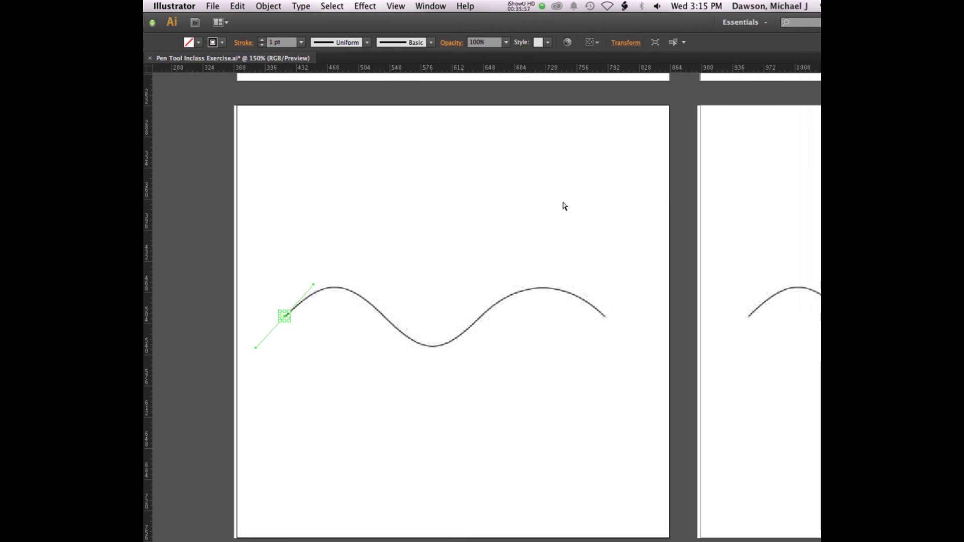
pyautogui.keyDown('super'); pyautogui.click(586, 171); pyautogui.keyUp('super')
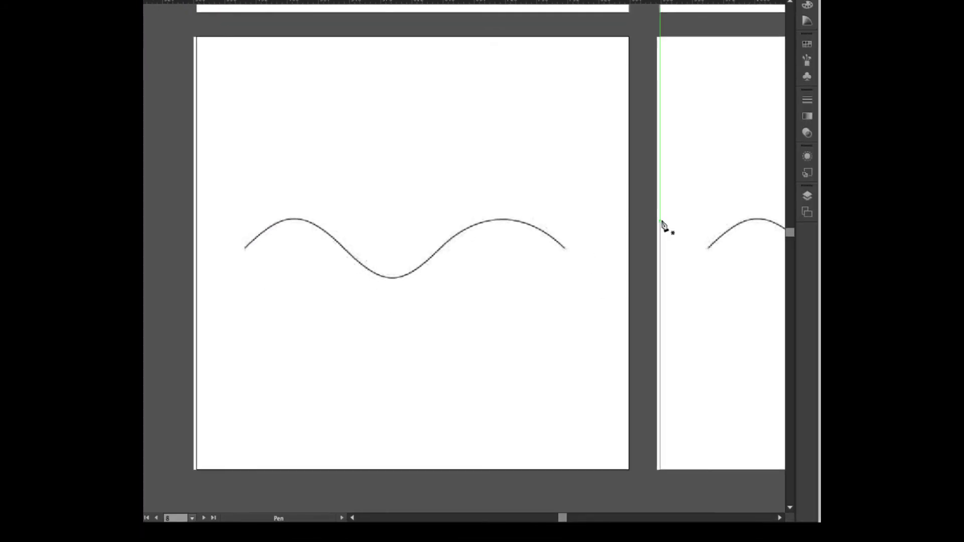
# - Pen a two-anchor path from the S-curve's top, with a lengthened tilted handle, to its bottom
pyautogui.press('p')
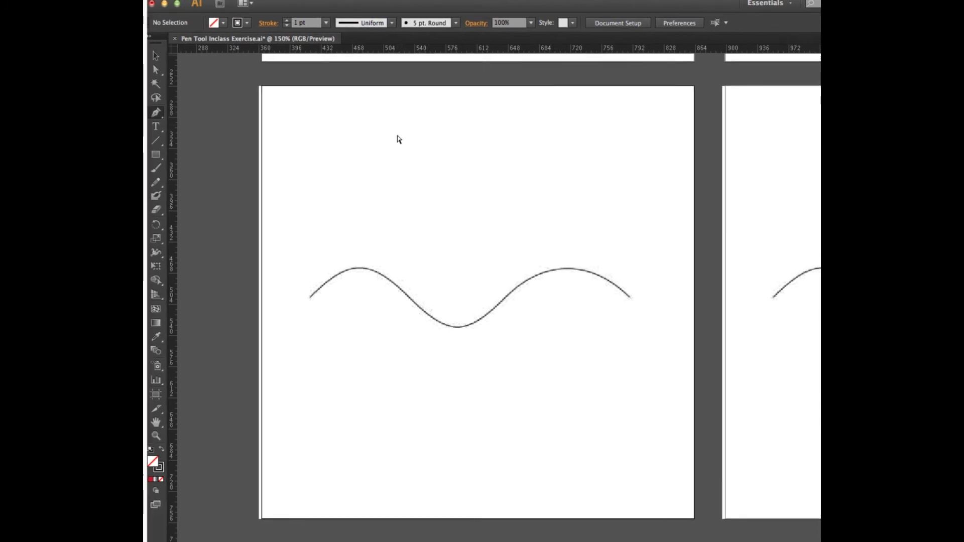
pyautogui.press('p')
pyautogui.scroll(-10, 437, 206)
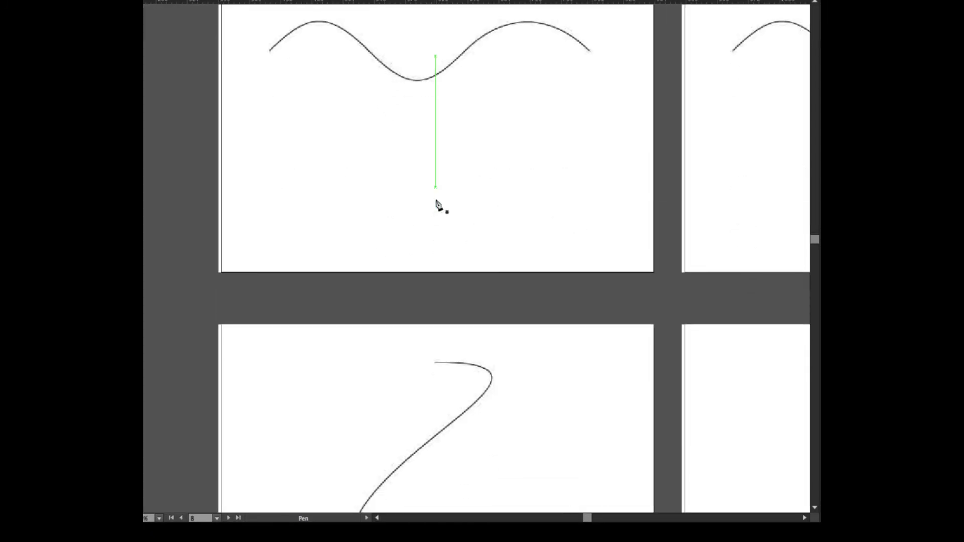
pyautogui.scroll(-1, 436, 201)
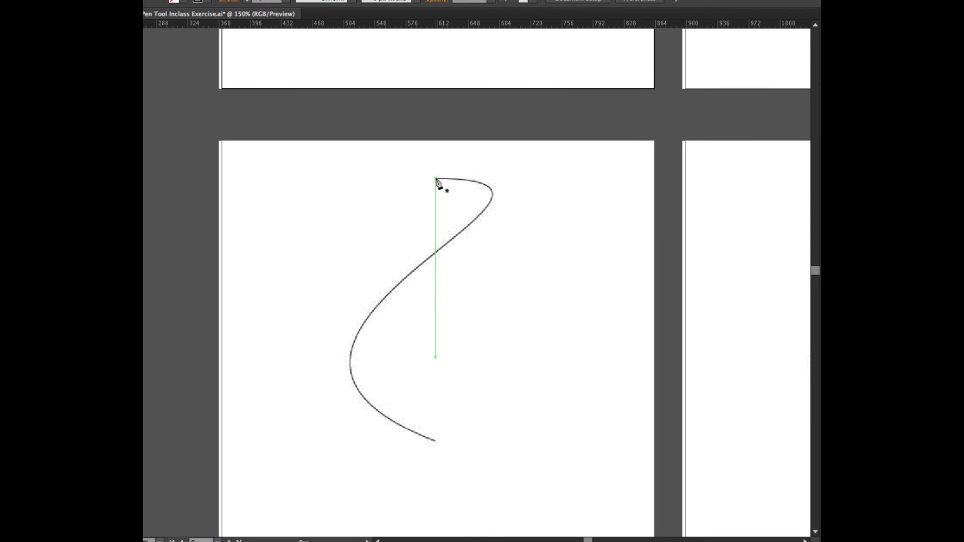
pyautogui.moveTo(436, 179); pyautogui.dragTo(411, 179)
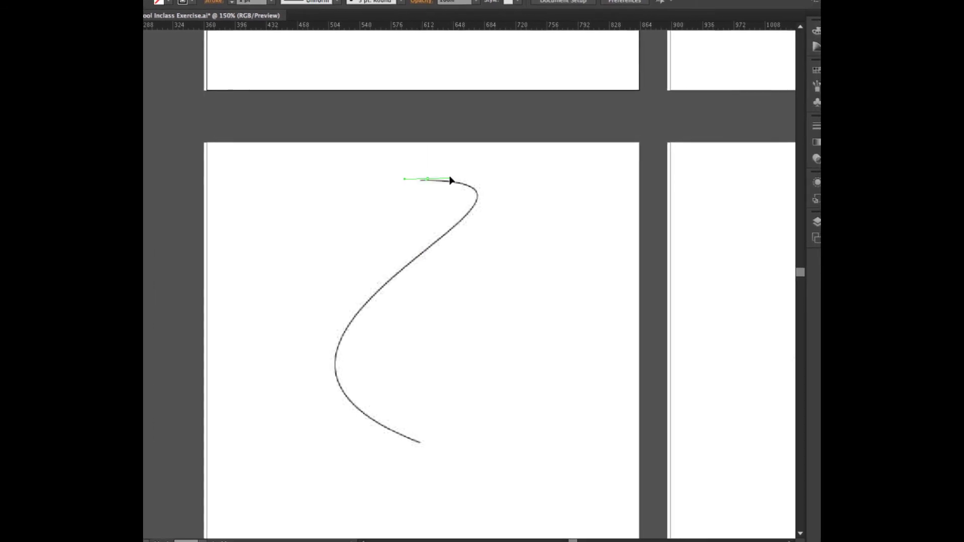
pyautogui.moveTo(446, 181); pyautogui.dragTo(484, 168)
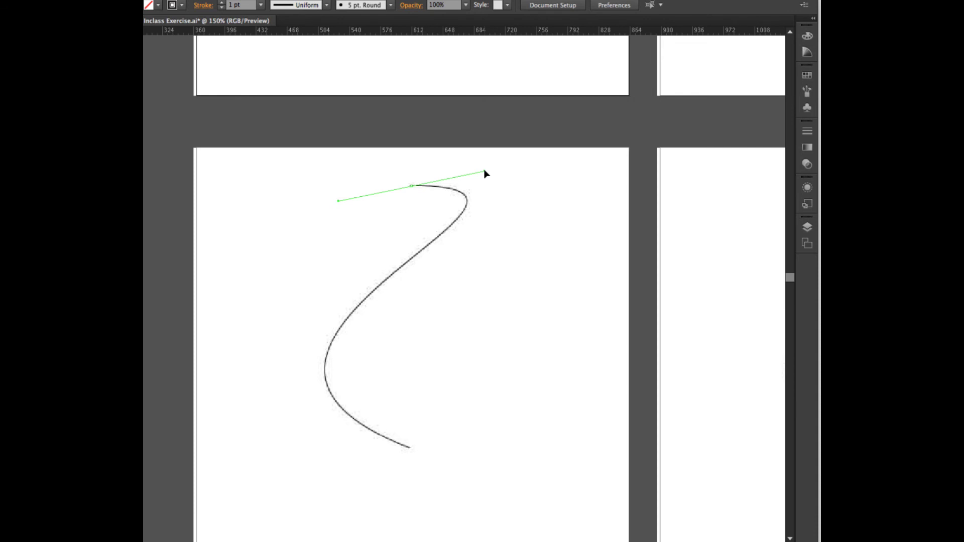
pyautogui.moveTo(484, 172); pyautogui.dragTo(524, 161)
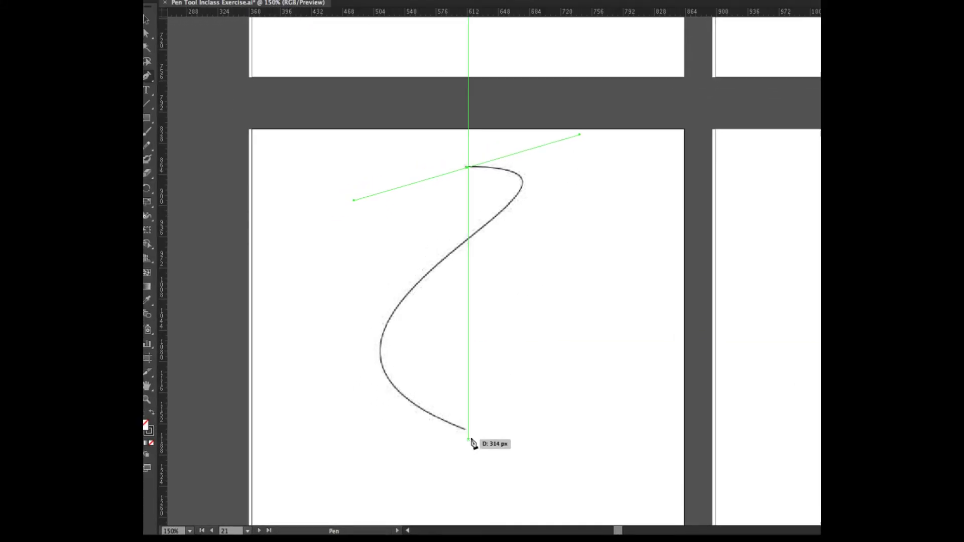
pyautogui.moveTo(466, 416); pyautogui.dragTo(652, 472)
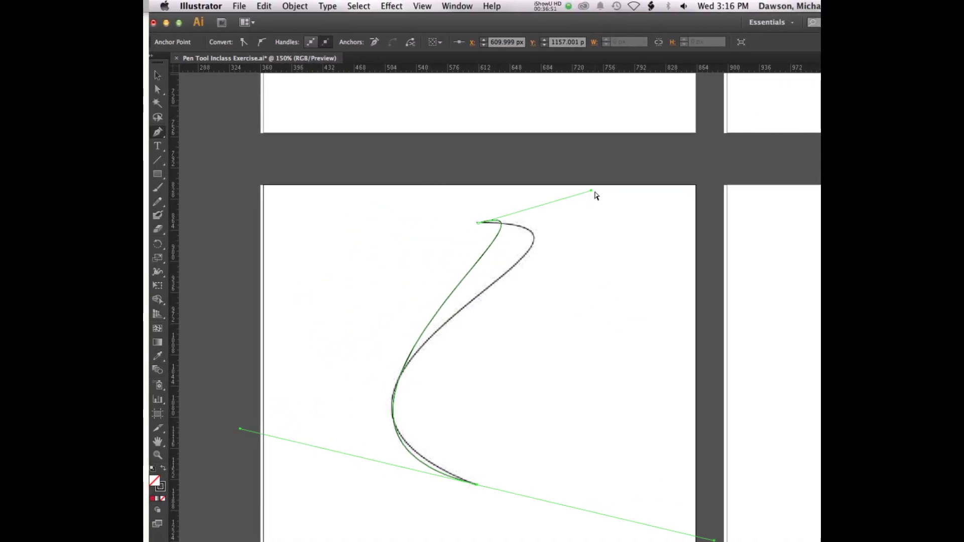
# - Stretch the top anchor's handle and angle the bottom anchor's handle to fit the S-curve, undoing the last tweak
pyautogui.keyDown('super'); pyautogui.click(524, 214); pyautogui.keyUp('super')
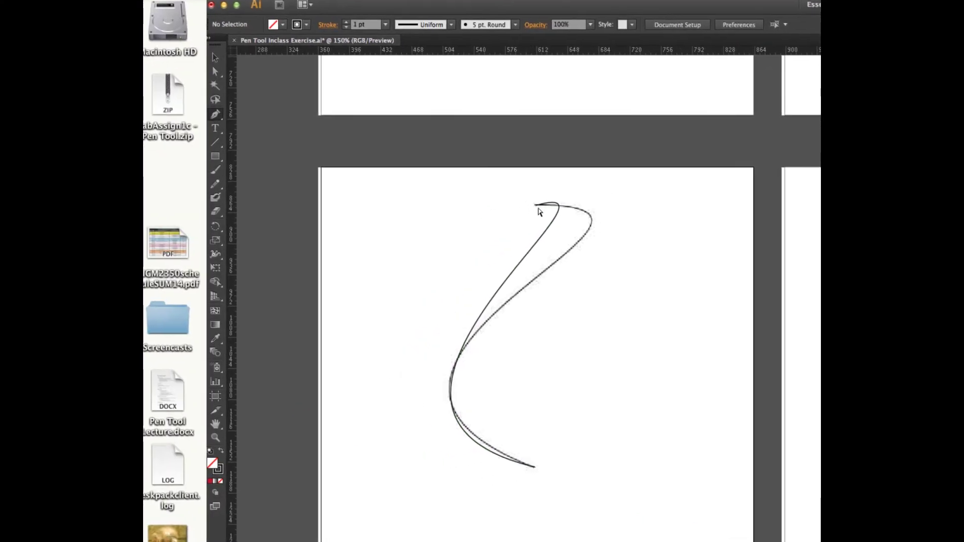
pyautogui.keyDown('super'); pyautogui.click(540, 209); pyautogui.keyUp('super')
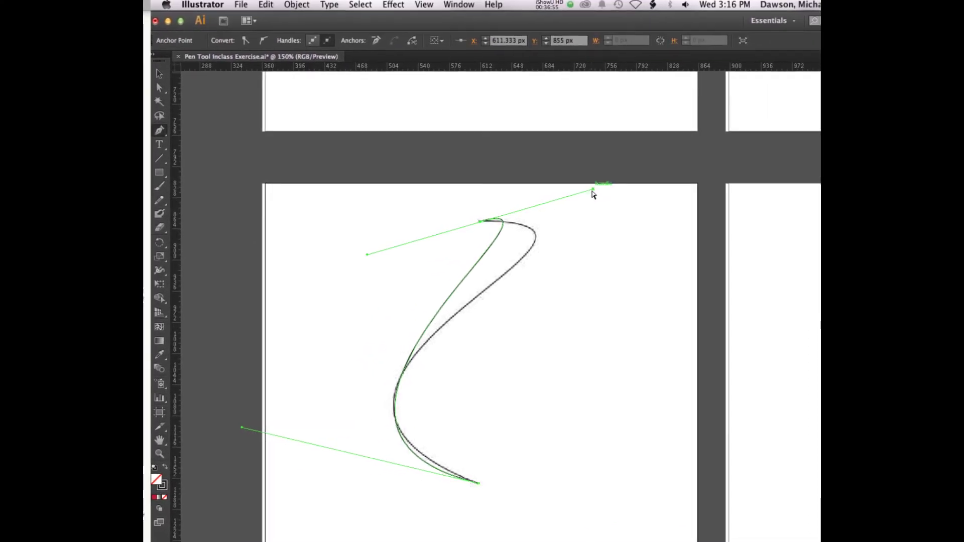
pyautogui.moveTo(593, 192); pyautogui.dragTo(686, 200)
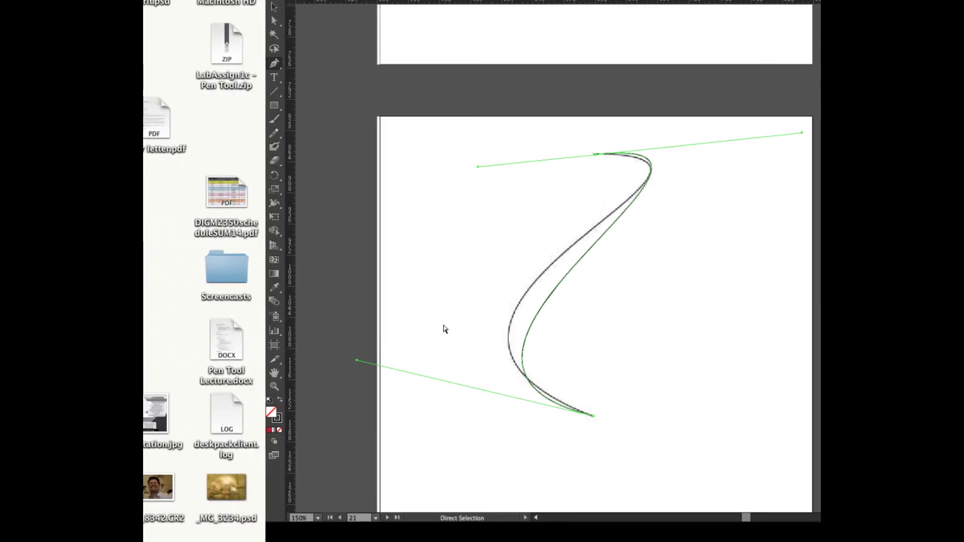
pyautogui.click(351, 351)
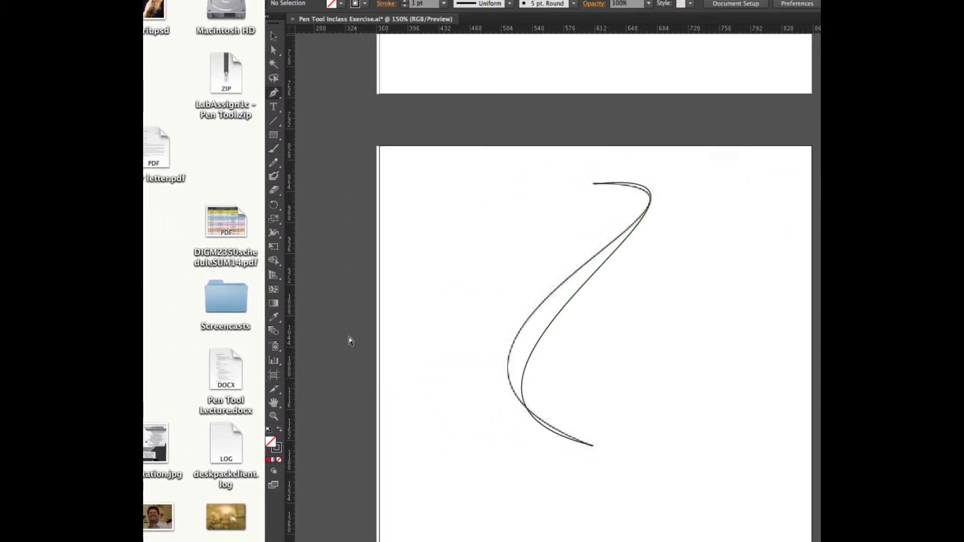
pyautogui.click(466, 416)
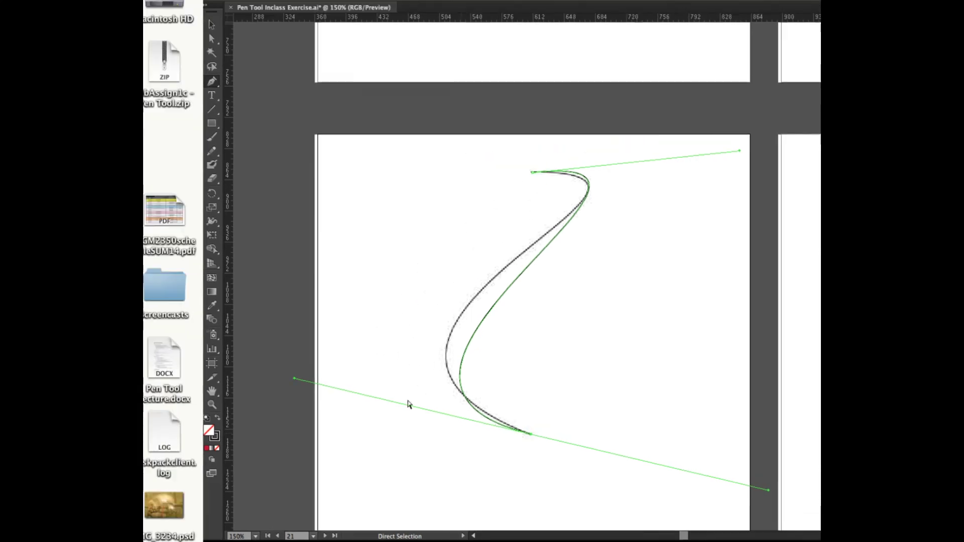
pyautogui.moveTo(344, 383); pyautogui.dragTo(323, 371)
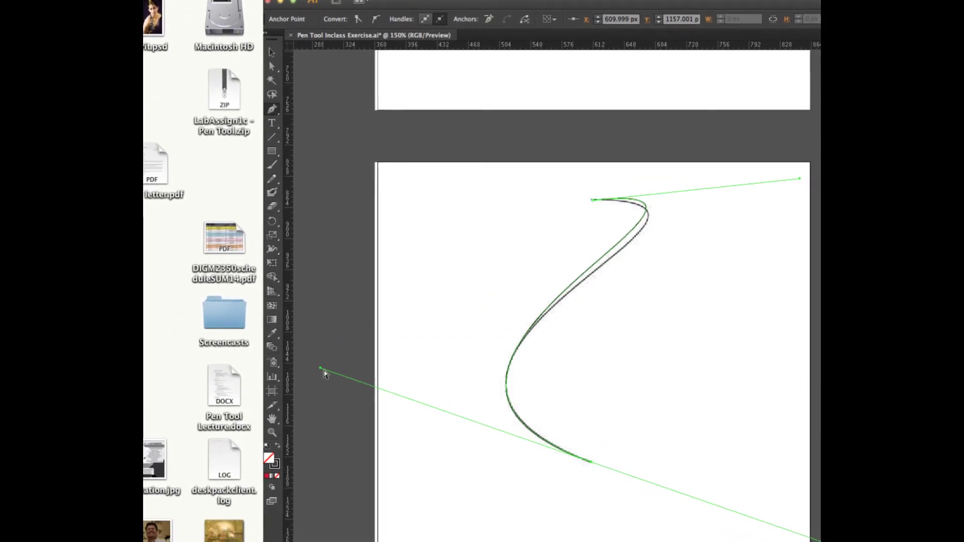
pyautogui.moveTo(658, 203); pyautogui.dragTo(670, 207)
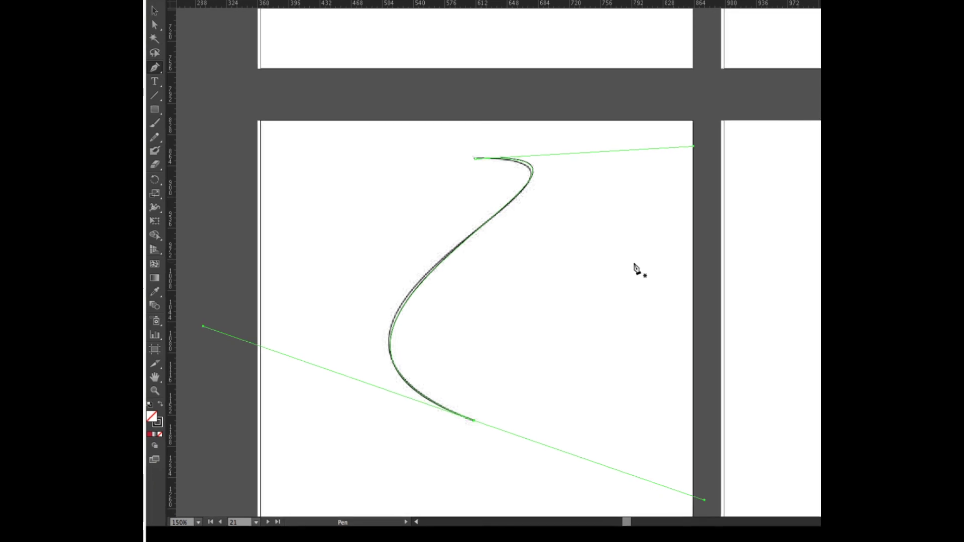
pyautogui.hotkey('ctrl', 'z')
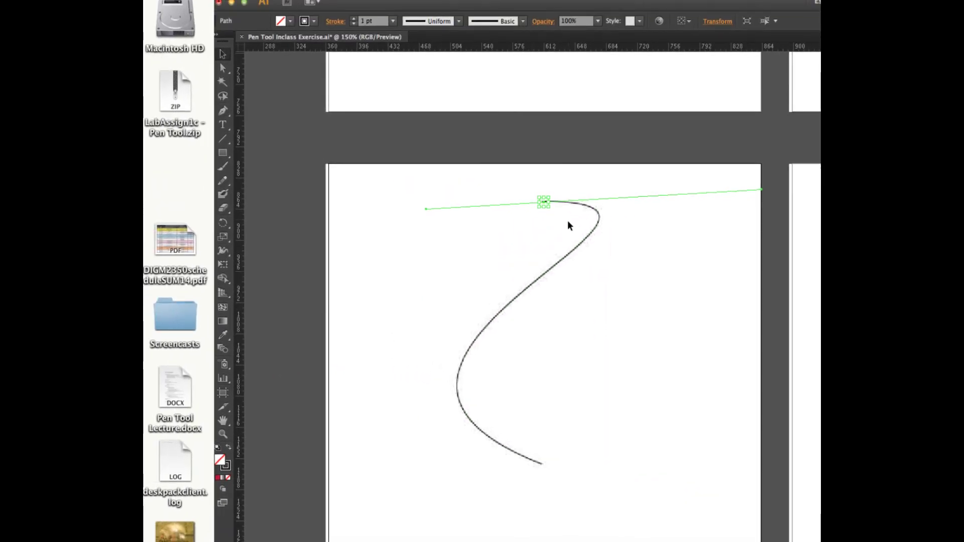
# - Pull symmetric top handles, add an anchor on the right segment, shape the lower end, and deselect
pyautogui.click(567, 221)
pyautogui.press('p')
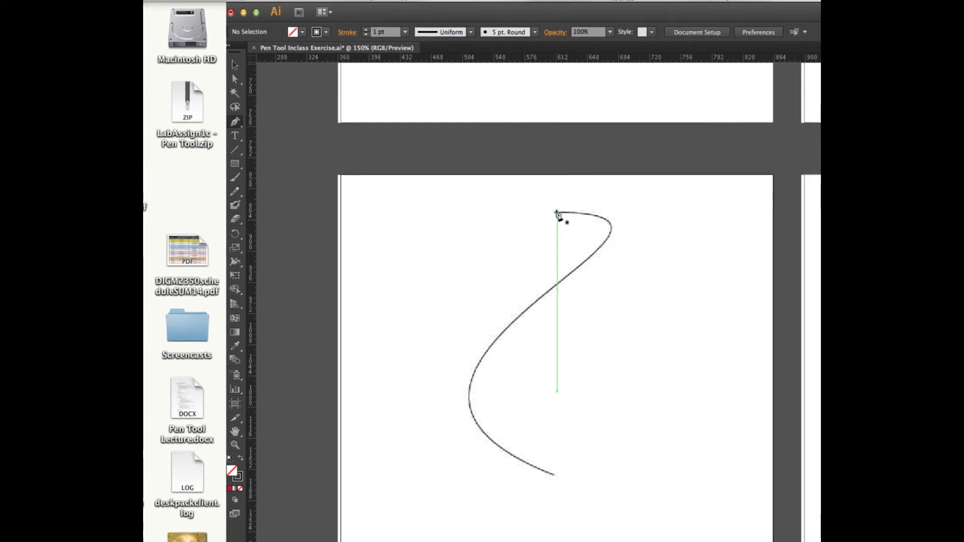
pyautogui.moveTo(557, 215); pyautogui.dragTo(504, 383)
pyautogui.click(575, 254)
pyautogui.moveTo(585, 416); pyautogui.dragTo(567, 438)
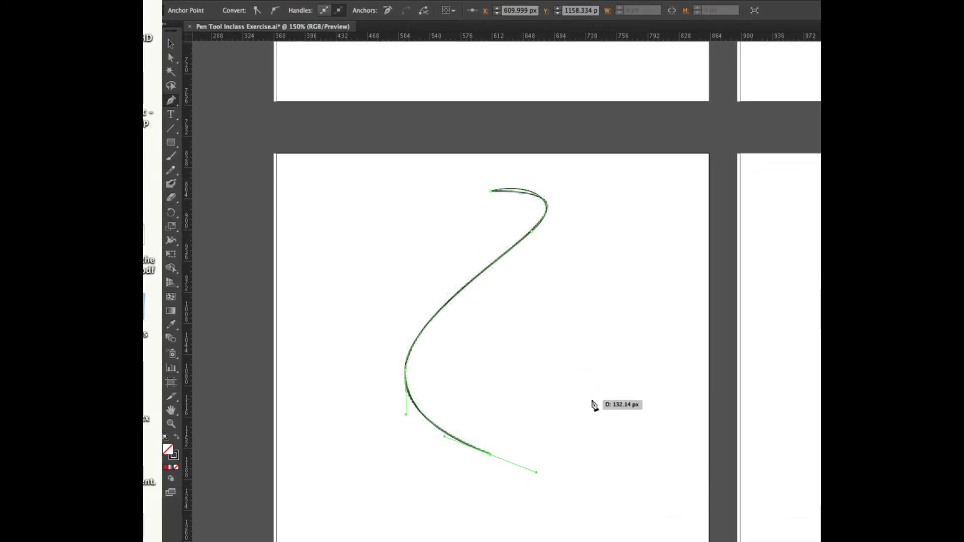
pyautogui.keyDown('super'); pyautogui.click(594, 406); pyautogui.keyUp('super')
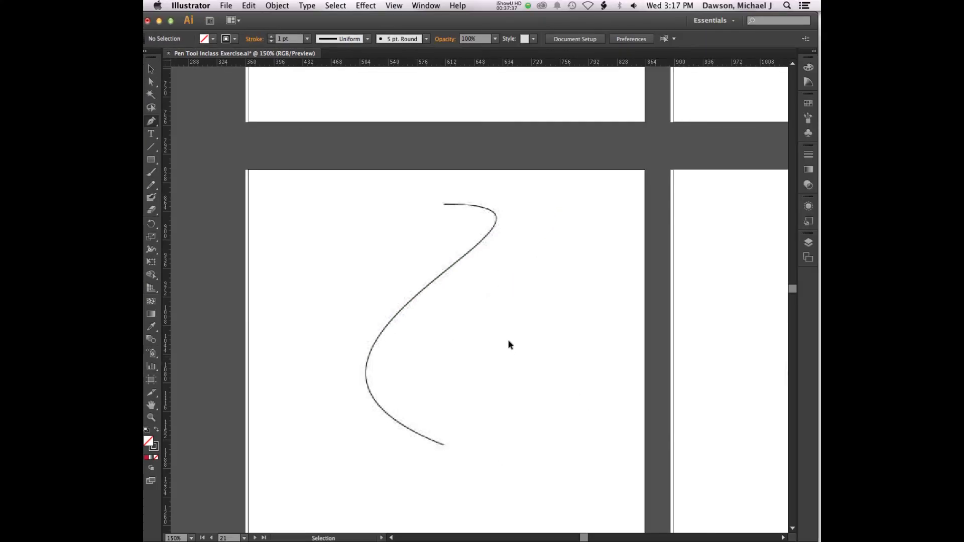
# - Move to the D artboard and place corner anchors at the D's top-right and bottom-right
pyautogui.scroll(-10, 510, 334)
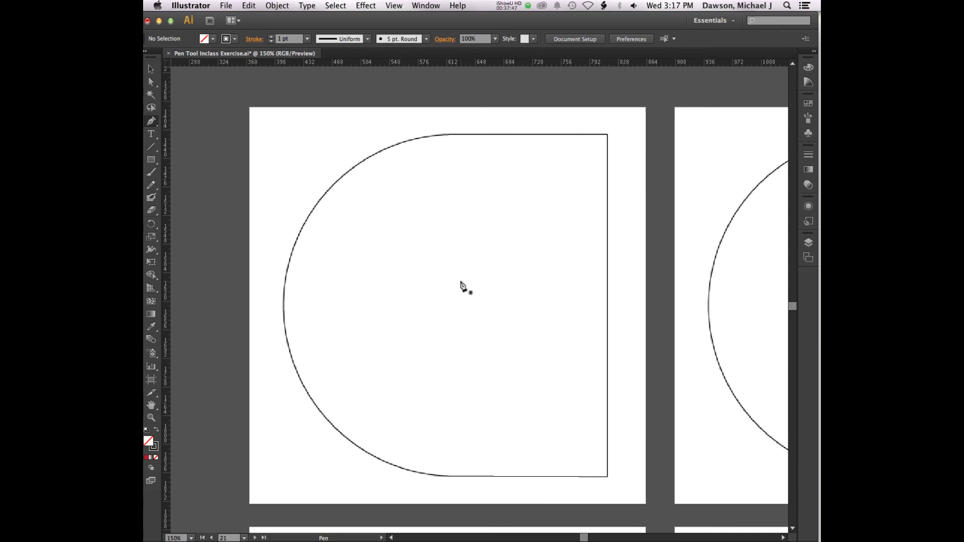
pyautogui.hscroll(-2, 468, 289)
pyautogui.scroll(-1, 462, 286)
pyautogui.scroll(-1, 462, 285)
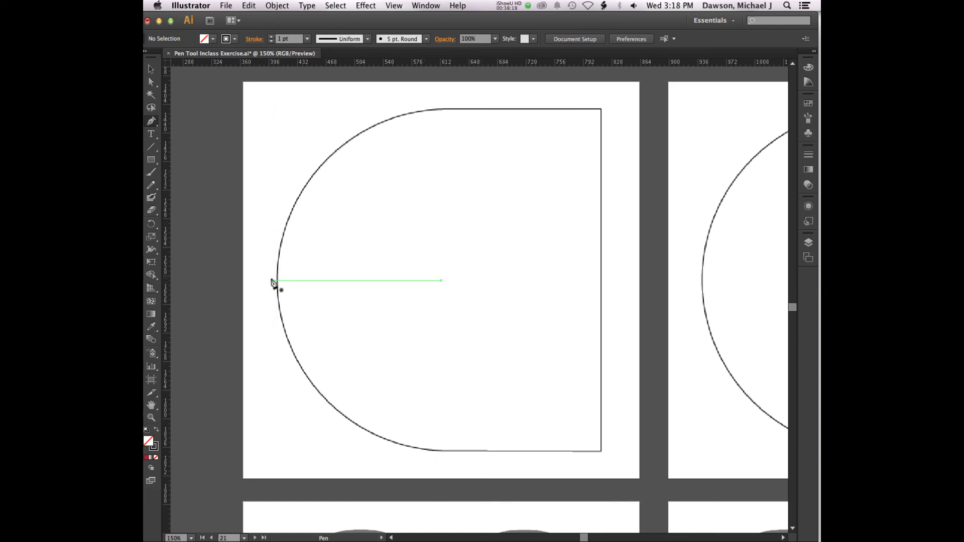
pyautogui.click(601, 109)
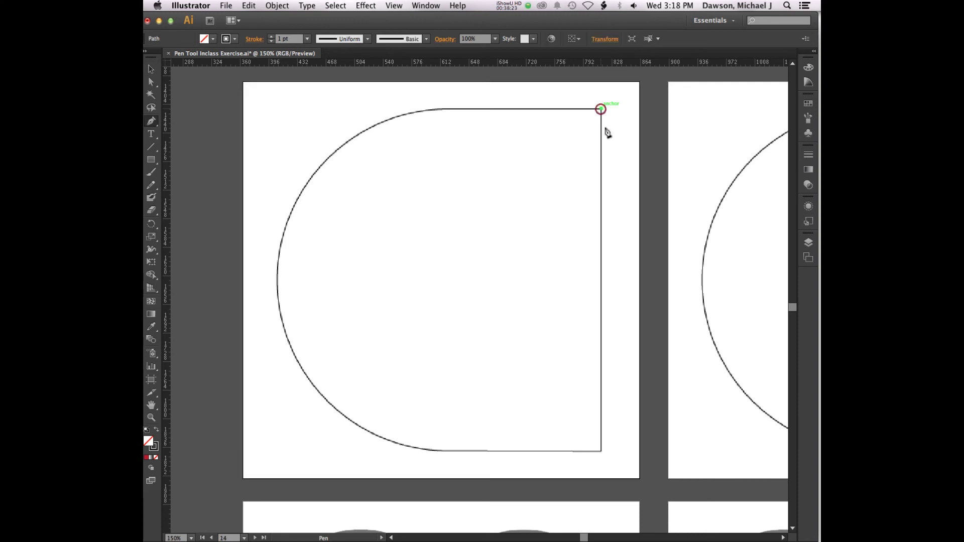
pyautogui.click(601, 452)
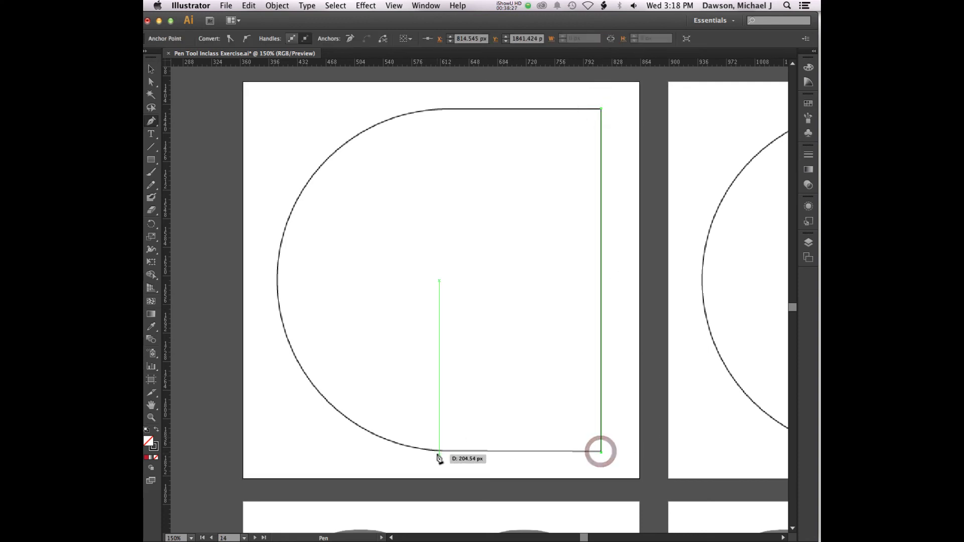
# - Add curved anchors around the rounded left side, close the path at top-right, and deselect
pyautogui.moveTo(439, 452); pyautogui.dragTo(332, 453)
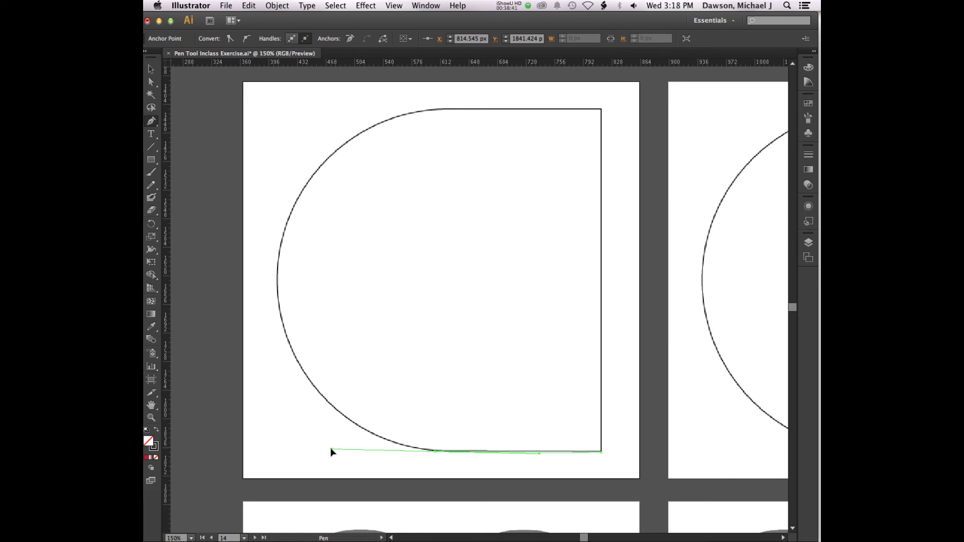
pyautogui.moveTo(317, 452); pyautogui.dragTo(317, 451)
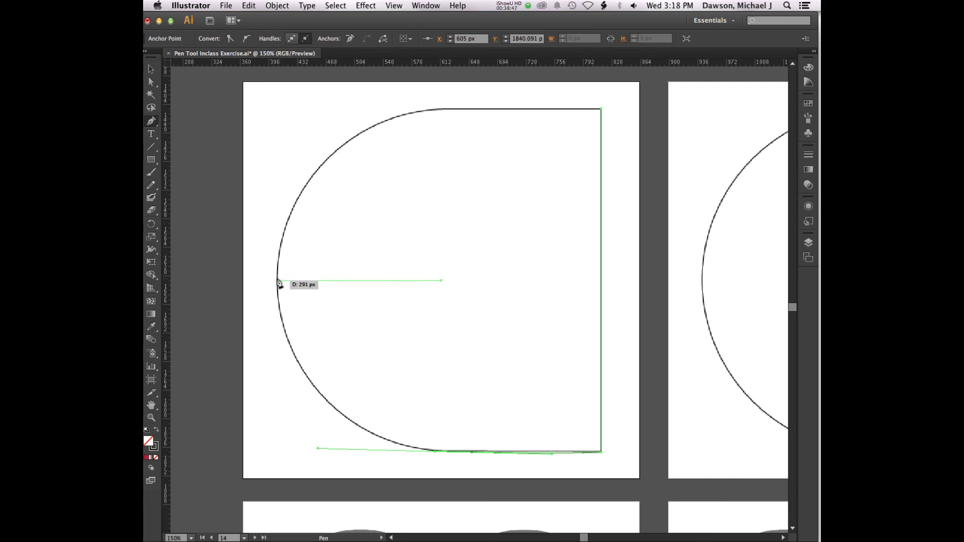
pyautogui.moveTo(277, 281); pyautogui.dragTo(287, 194)
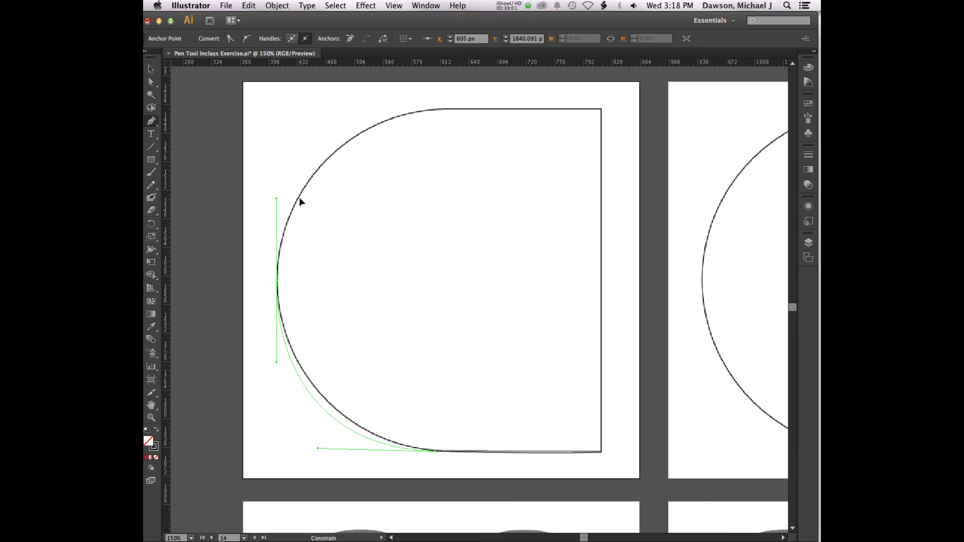
pyautogui.moveTo(299, 202)
pyautogui.mouseDown()
pyautogui.moveTo(291, 209)
pyautogui.moveTo(293, 181)
pyautogui.moveTo(284, 222)
pyautogui.moveTo(290, 194)
pyautogui.moveTo(336, 240)
pyautogui.moveTo(296, 205)
pyautogui.moveTo(298, 195)
pyautogui.moveTo(298, 205)
pyautogui.mouseUp()
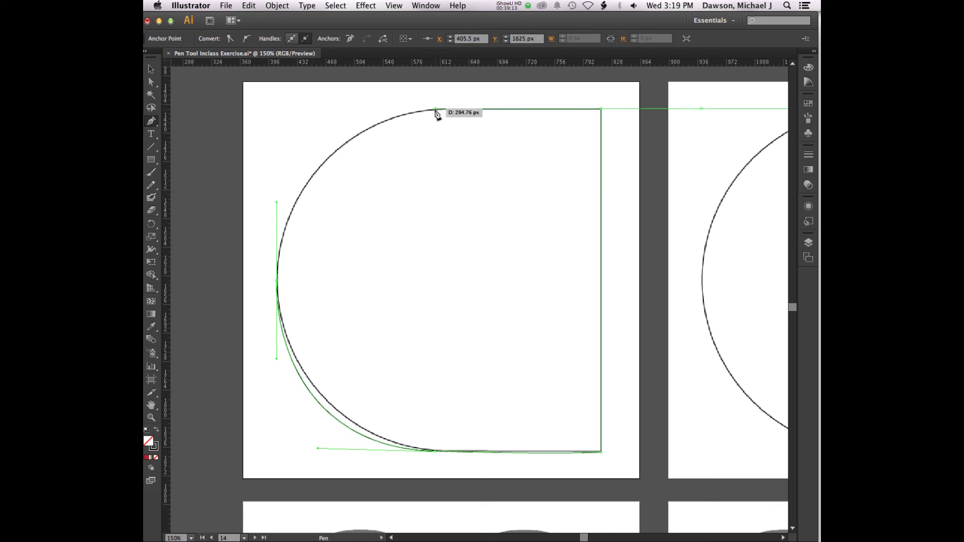
pyautogui.moveTo(434, 109); pyautogui.dragTo(504, 110)
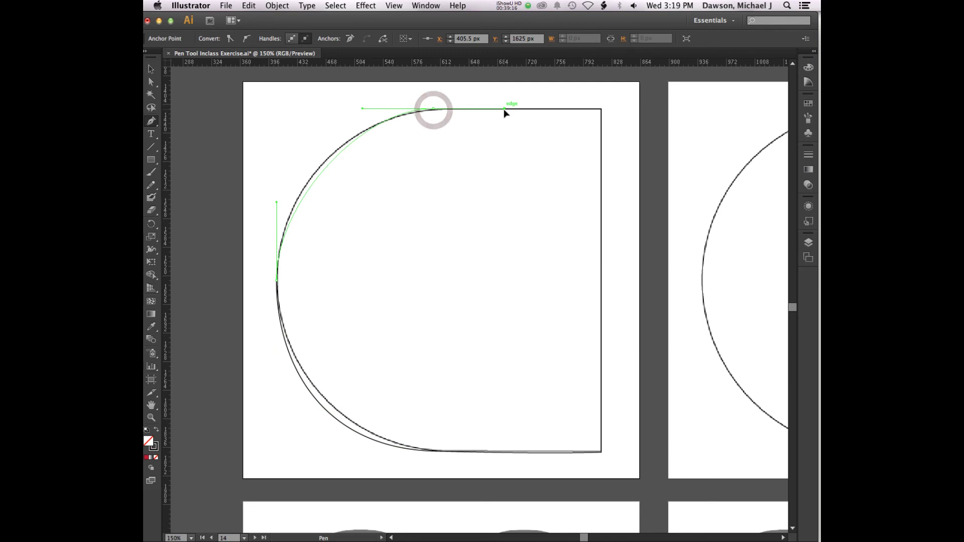
pyautogui.click(602, 109)
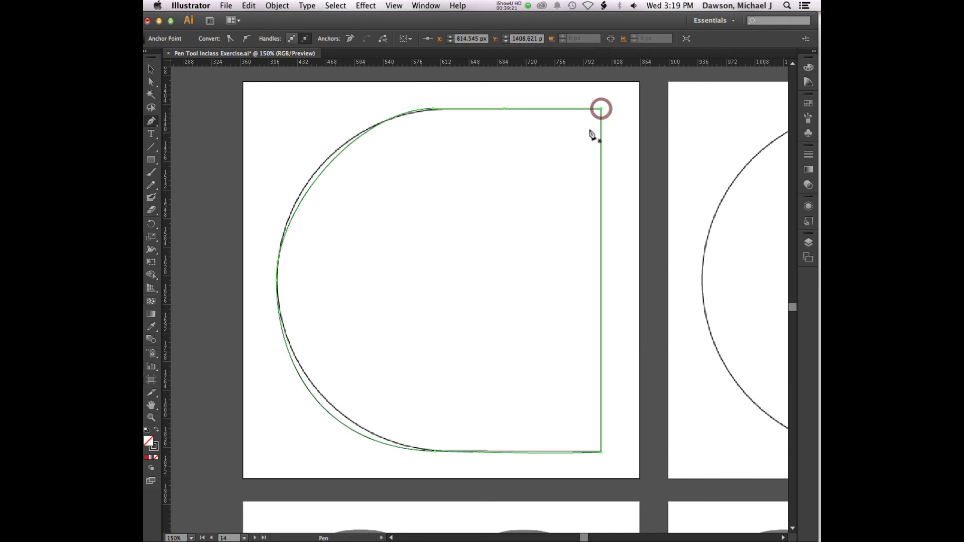
pyautogui.press('v')
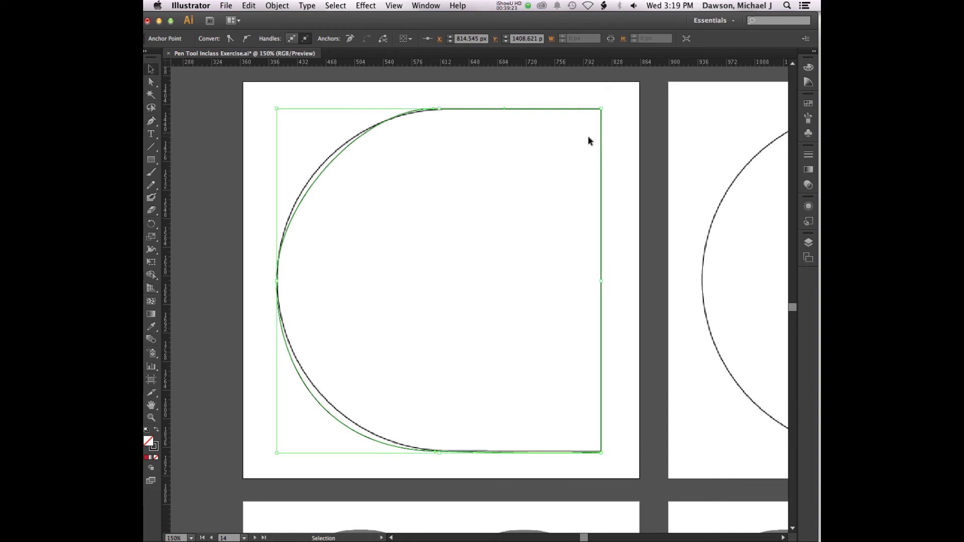
pyautogui.click(577, 150)
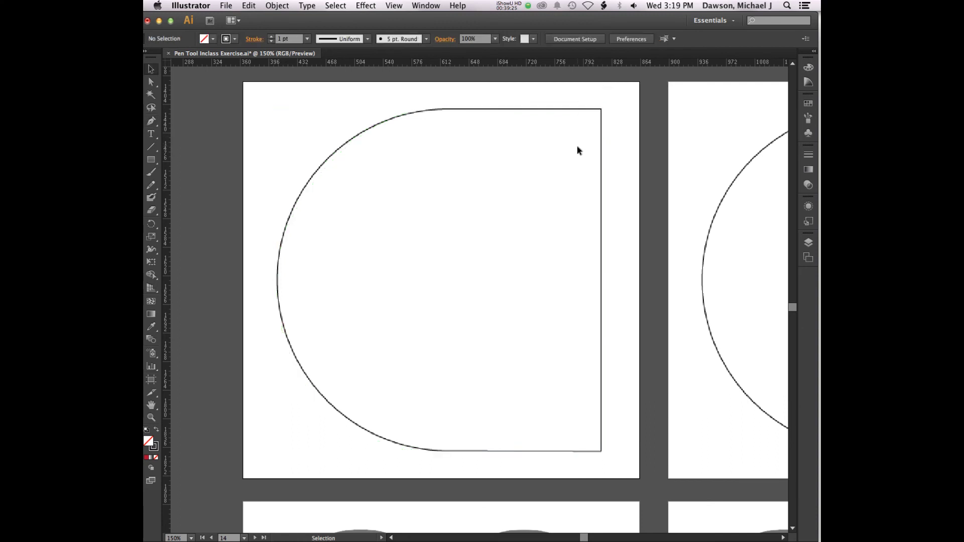
# - Retrace the D from its leftmost point over the arc to the top-right and bottom-right corners
pyautogui.press('p')
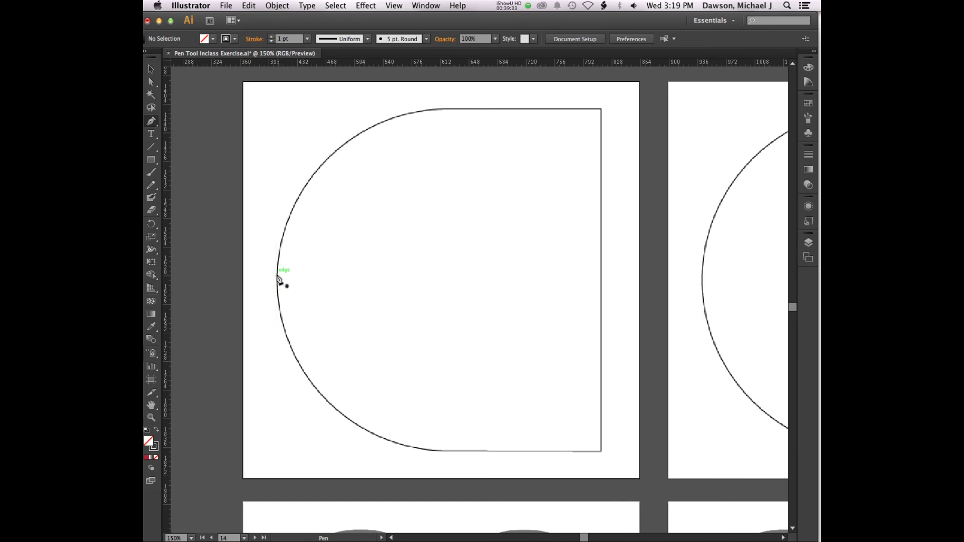
pyautogui.moveTo(276, 273); pyautogui.dragTo(276, 173)
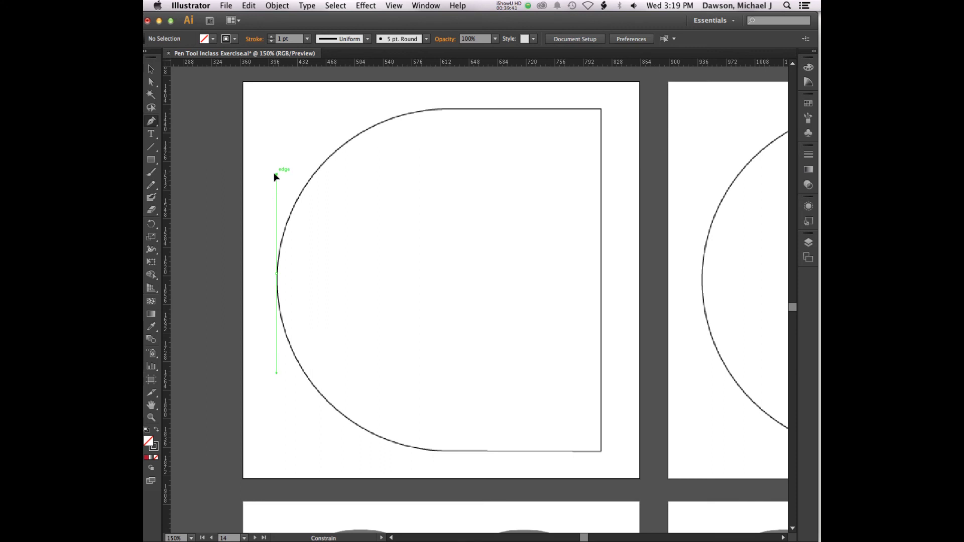
pyautogui.moveTo(276, 177); pyautogui.dragTo(276, 177)
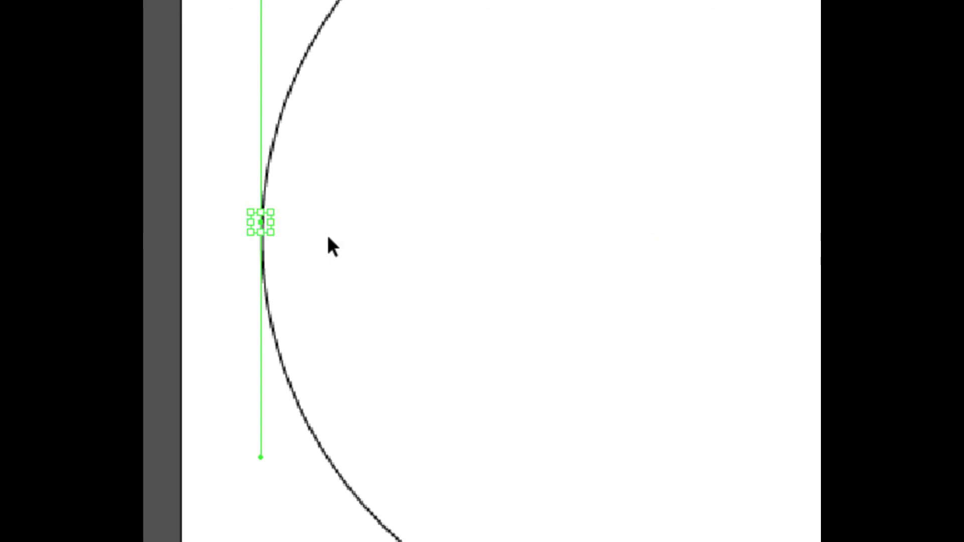
pyautogui.moveTo(261, 222); pyautogui.dragTo(267, 143)
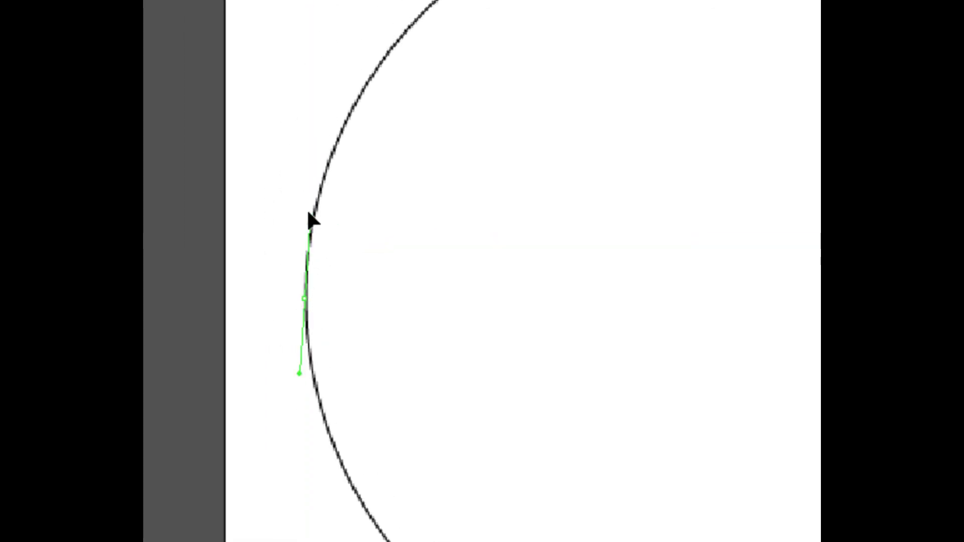
pyautogui.moveTo(309, 214); pyautogui.dragTo(307, 147)
pyautogui.moveTo(497, 126); pyautogui.dragTo(472, 114)
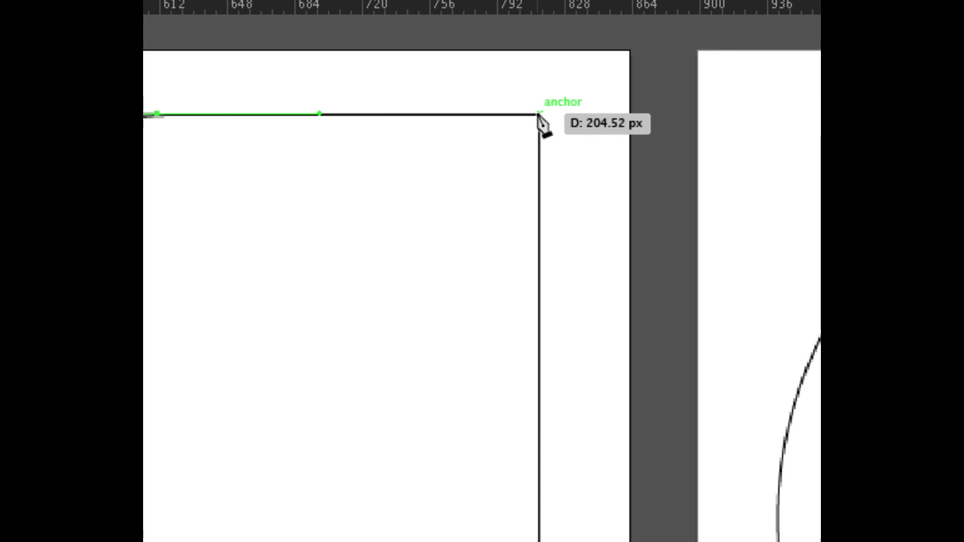
pyautogui.click(538, 116)
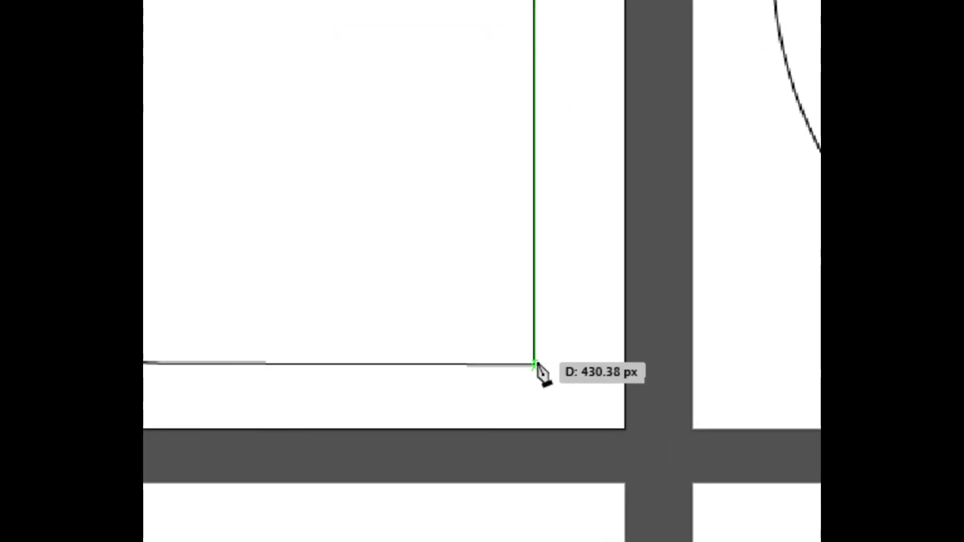
pyautogui.click(535, 364)
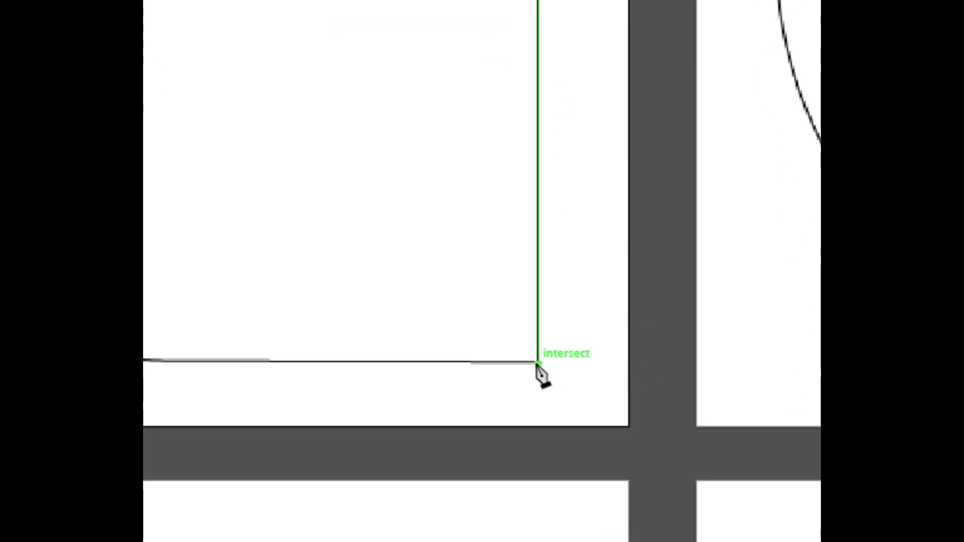
pyautogui.click(425, 366)
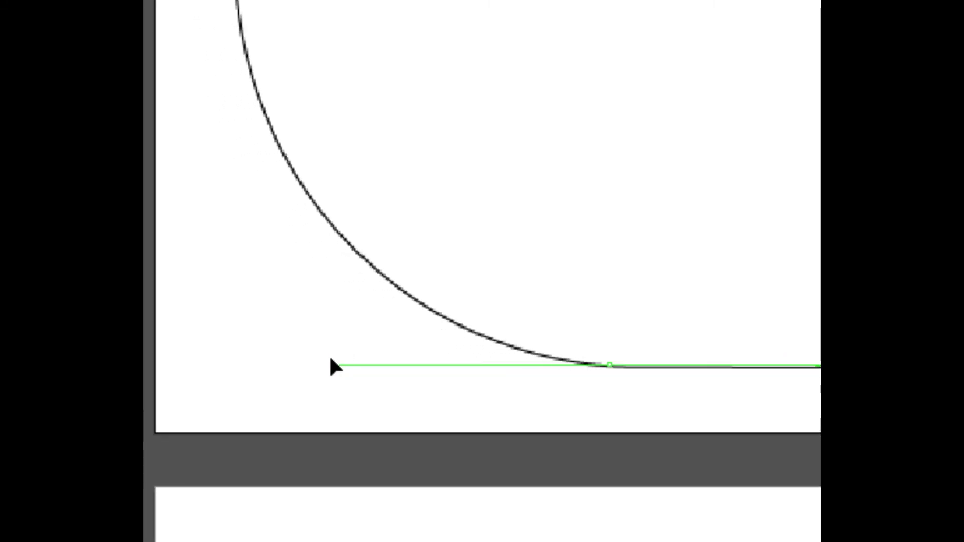
# - Pull handles on the left anchor, then undo to remove the curved left part
pyautogui.press('p')
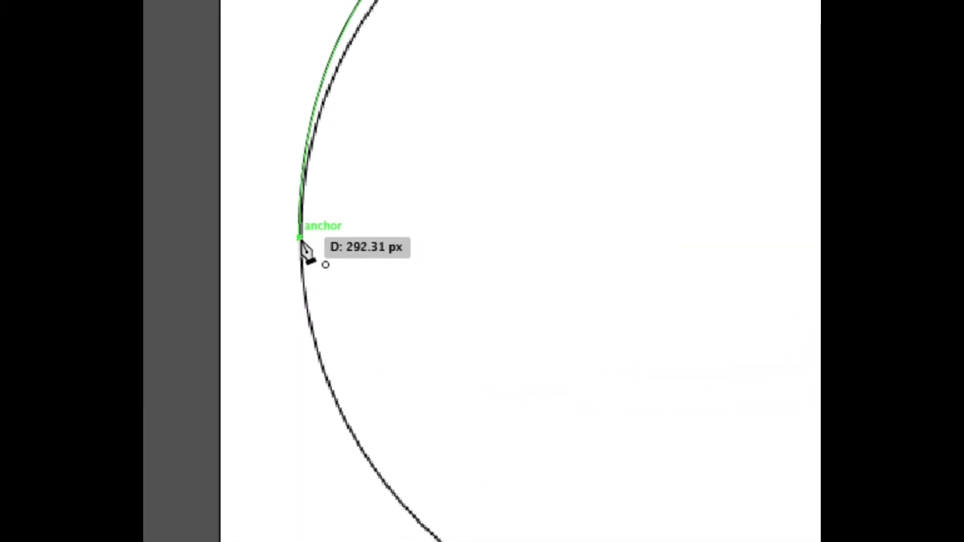
pyautogui.press('p')
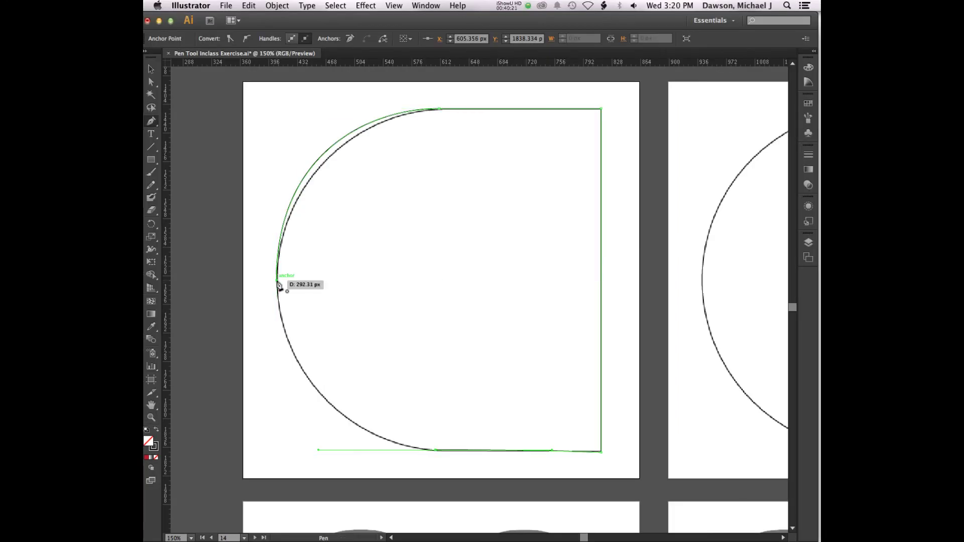
pyautogui.moveTo(277, 281); pyautogui.dragTo(277, 200)
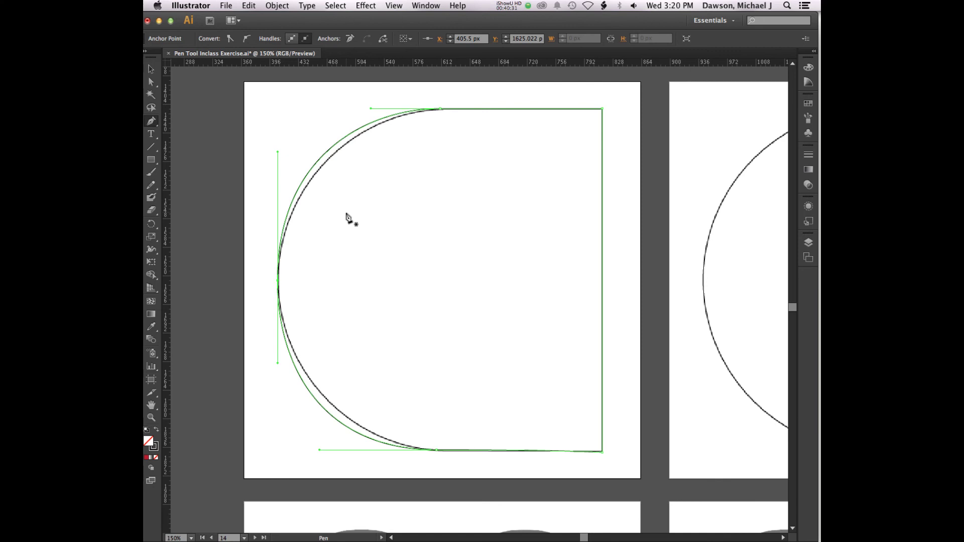
pyautogui.press('v')
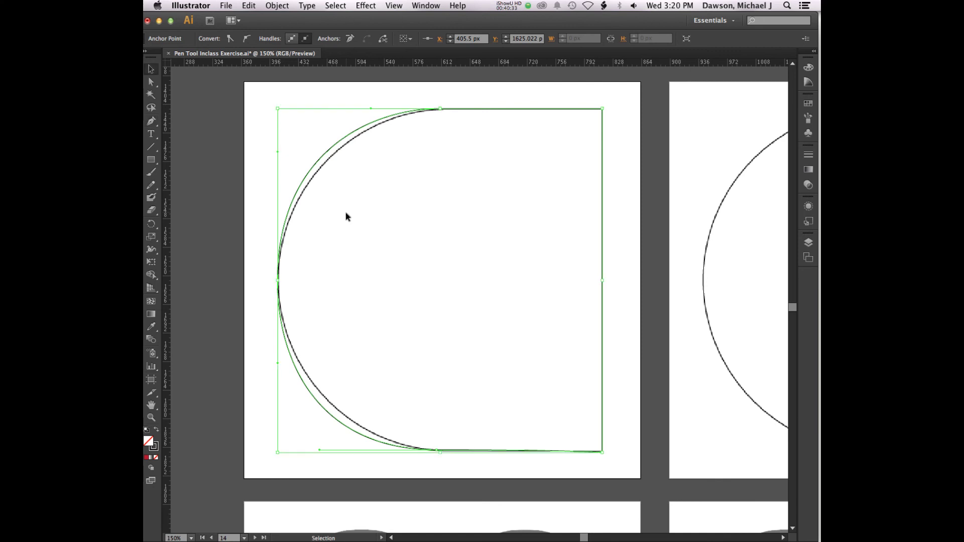
pyautogui.press('super+z')
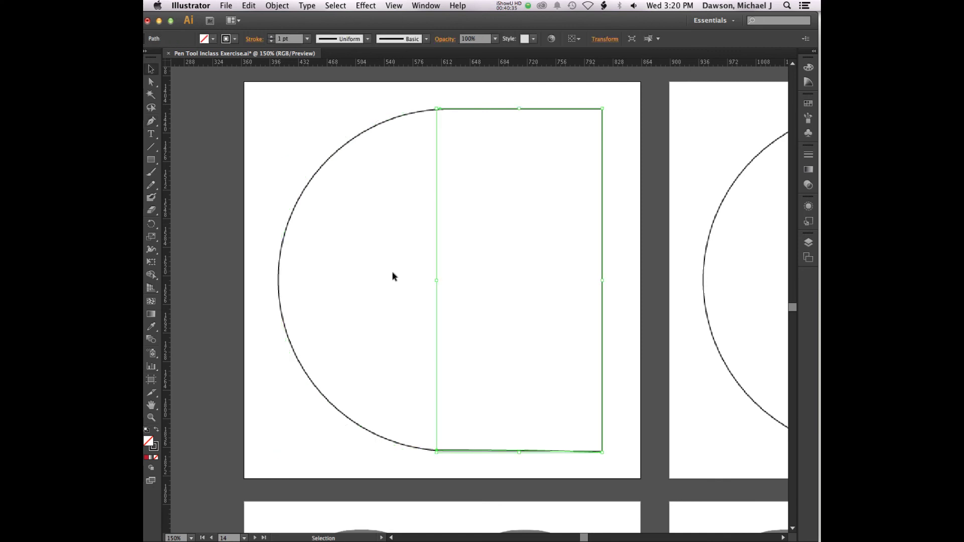
# - Deselect, scroll to the Twitter bird artboard so it fills the view, and pick the Pen tool
pyautogui.click(394, 277)
pyautogui.scroll(-20, 394, 277)
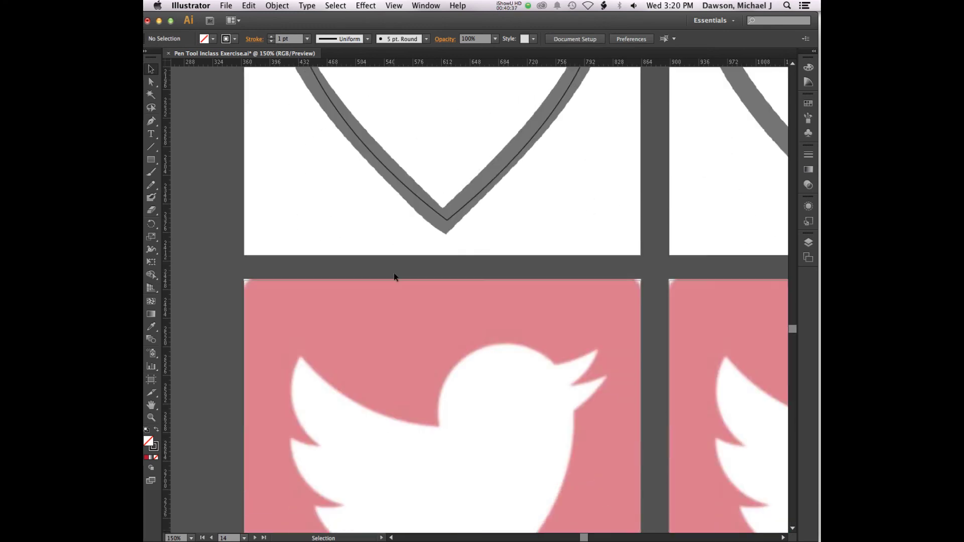
pyautogui.scroll(-10, 394, 276)
pyautogui.scroll(20, 394, 277)
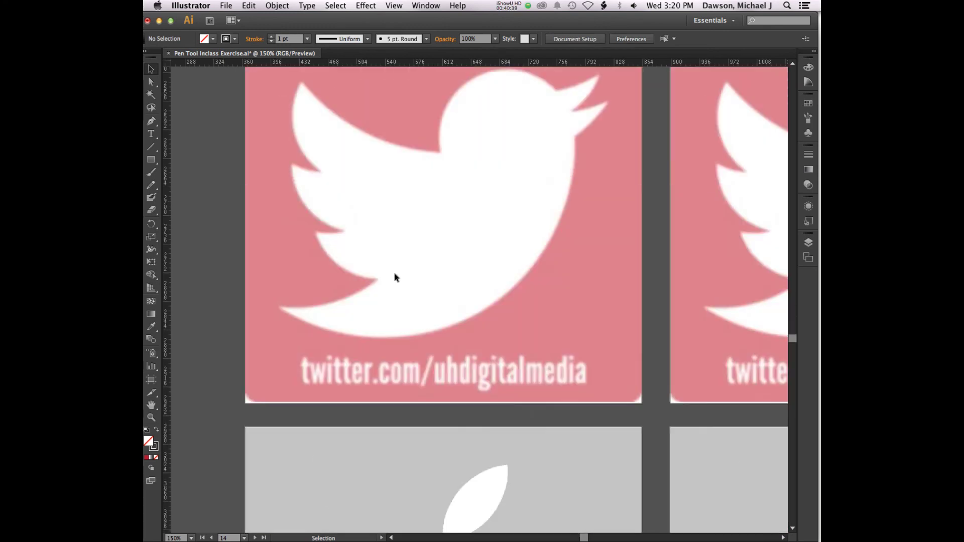
pyautogui.scroll(-5, 397, 277)
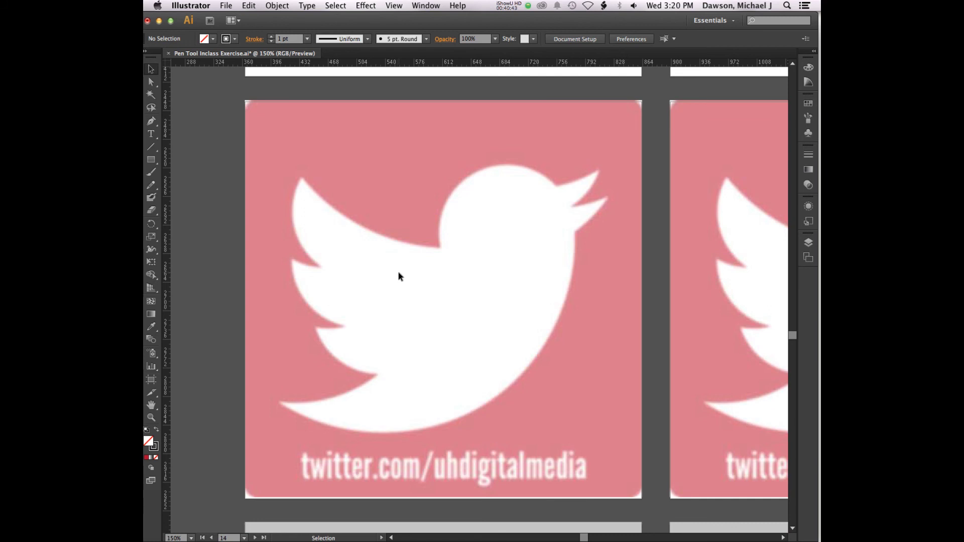
pyautogui.click(513, 6)
pyautogui.click(522, 40)
pyautogui.press('p')
# - Start the bird outline at the neck with a curved anchor over the head, undoing a misplaced beak-base point
pyautogui.moveTo(436, 216); pyautogui.dragTo(436, 189)
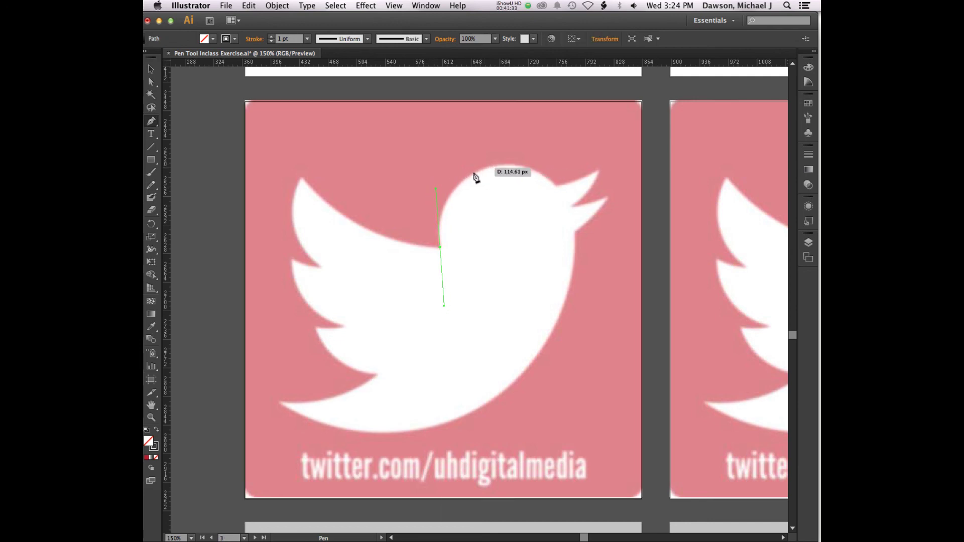
pyautogui.moveTo(491, 167); pyautogui.dragTo(510, 165)
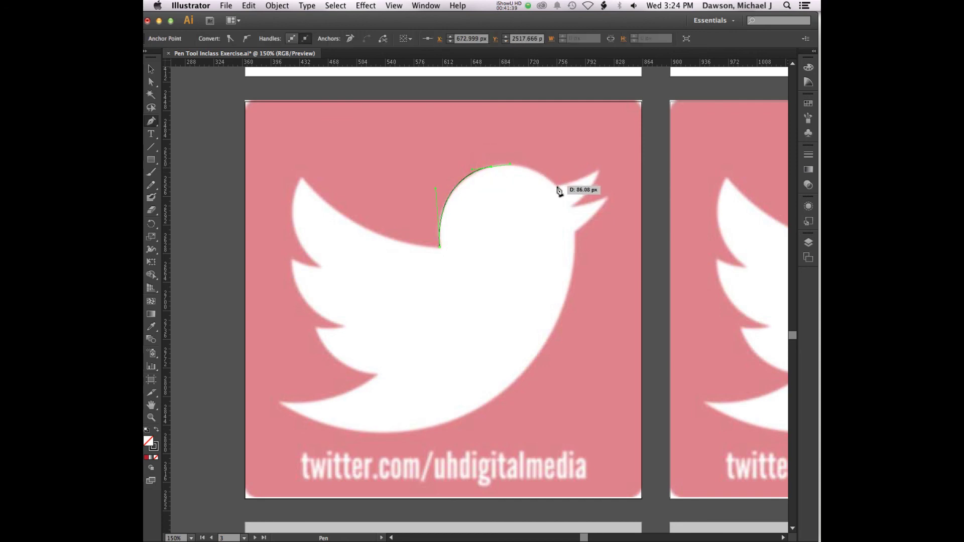
pyautogui.moveTo(557, 185); pyautogui.dragTo(575, 208)
pyautogui.moveTo(580, 184); pyautogui.dragTo(578, 180)
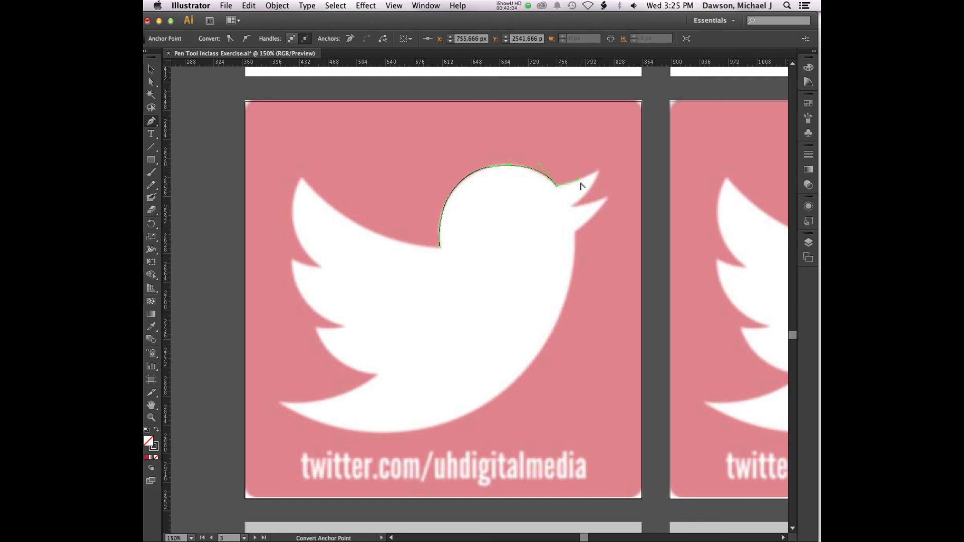
pyautogui.press('v')
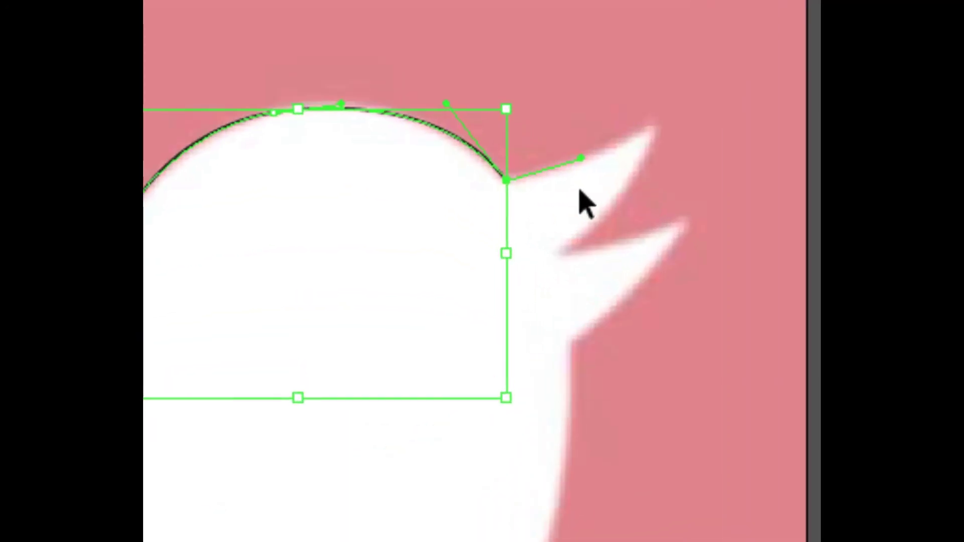
pyautogui.hotkey('ctrl', 'z')
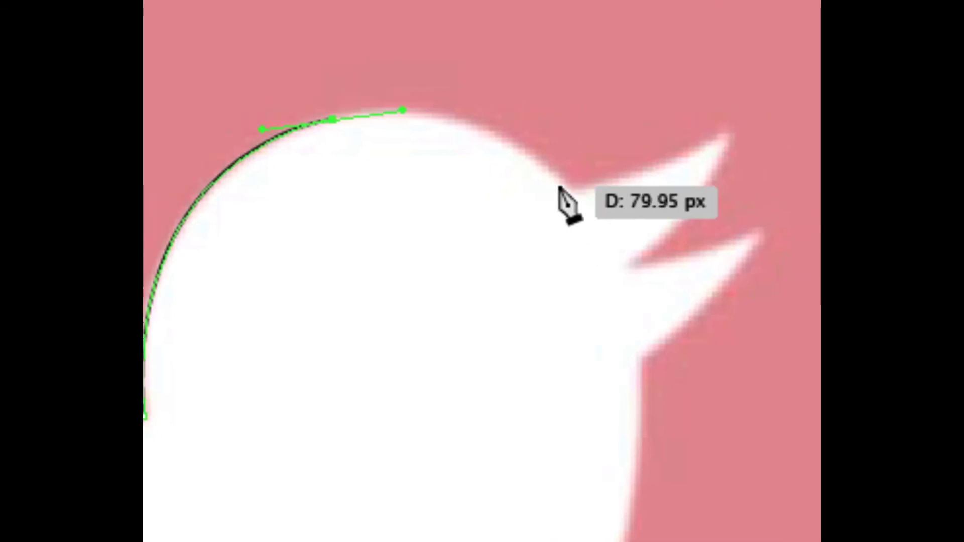
# - Rework the anchors past the head and end the path at the upper beak tip
pyautogui.moveTo(564, 191); pyautogui.dragTo(578, 99)
pyautogui.hotkey('ctrl', 'z')
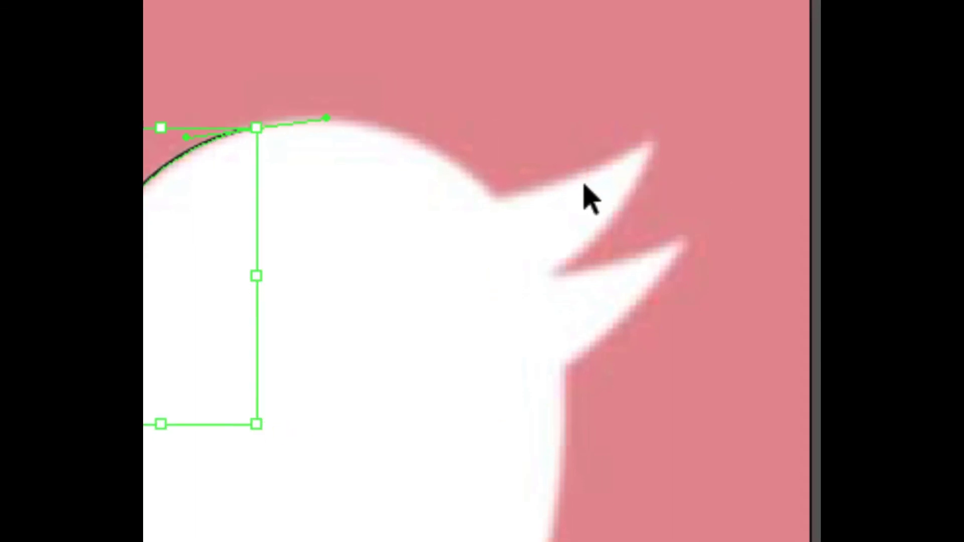
pyautogui.moveTo(565, 180); pyautogui.dragTo(653, 263)
pyautogui.moveTo(583, 211); pyautogui.dragTo(578, 184)
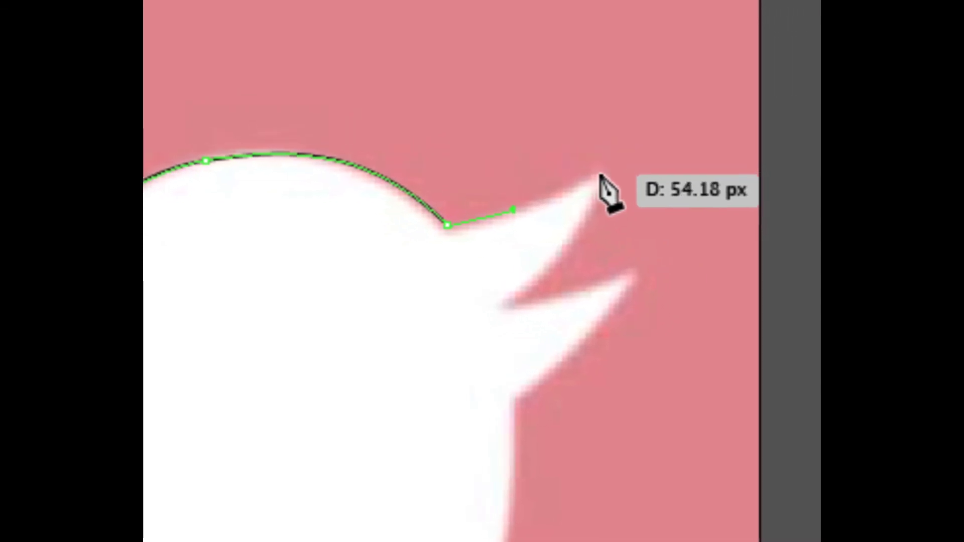
pyautogui.moveTo(601, 176)
pyautogui.mouseDown()
pyautogui.moveTo(622, 173)
pyautogui.moveTo(635, 149)
pyautogui.moveTo(608, 168)
pyautogui.moveTo(611, 183)
pyautogui.moveTo(596, 198)
pyautogui.moveTo(590, 192)
pyautogui.mouseUp()
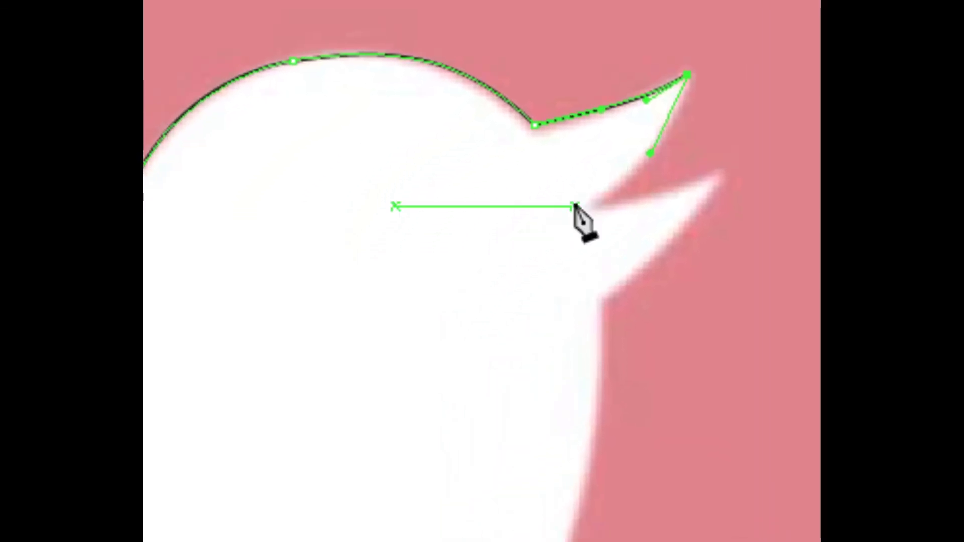
# - Add a sharp notch anchor, the lower beak tip, and a curved anchor below the beak
pyautogui.moveTo(534, 245); pyautogui.dragTo(535, 245)
pyautogui.click(581, 203)
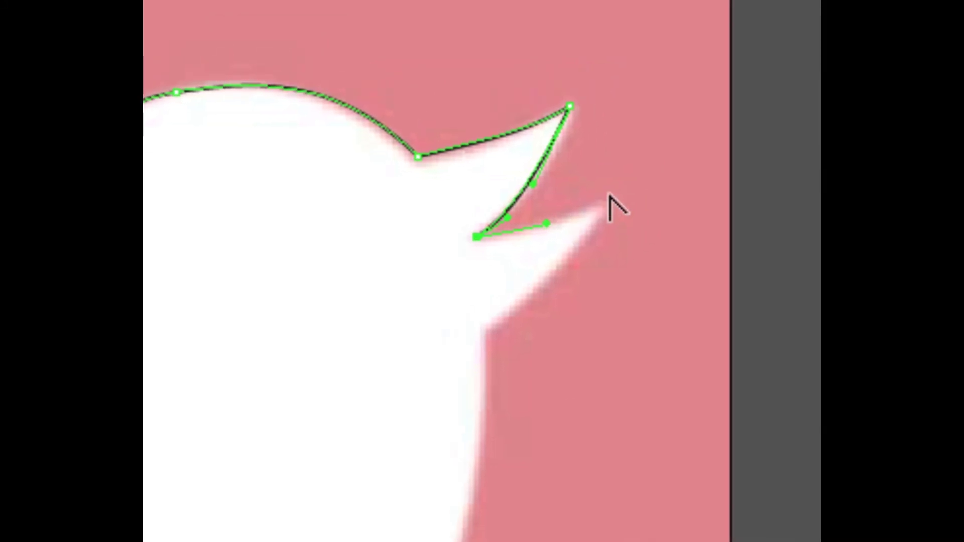
pyautogui.moveTo(610, 201); pyautogui.dragTo(619, 207)
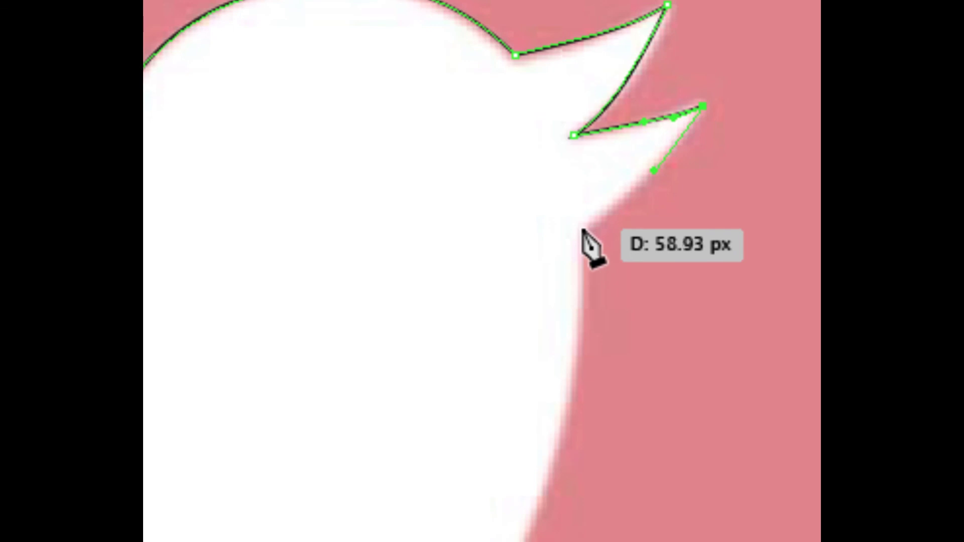
pyautogui.moveTo(582, 231); pyautogui.dragTo(543, 252)
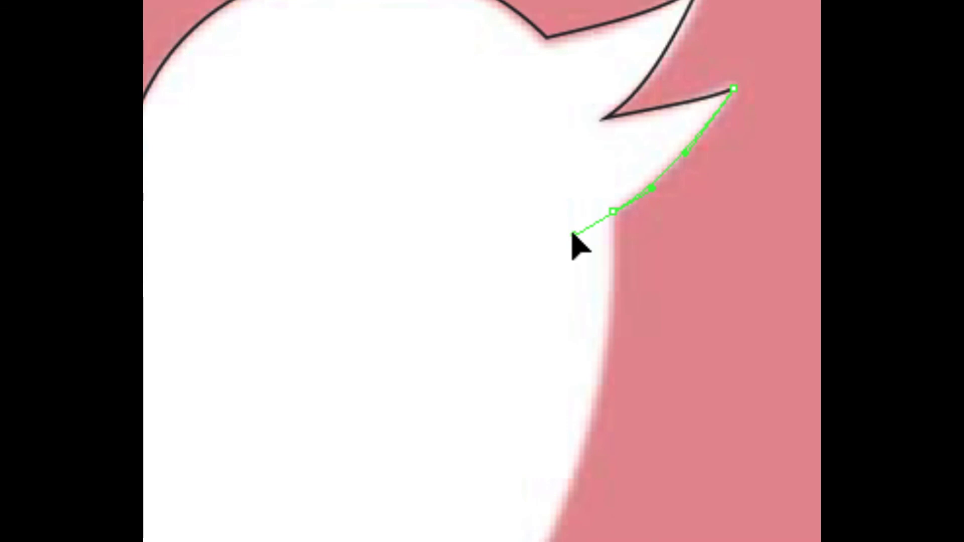
pyautogui.click(605, 200)
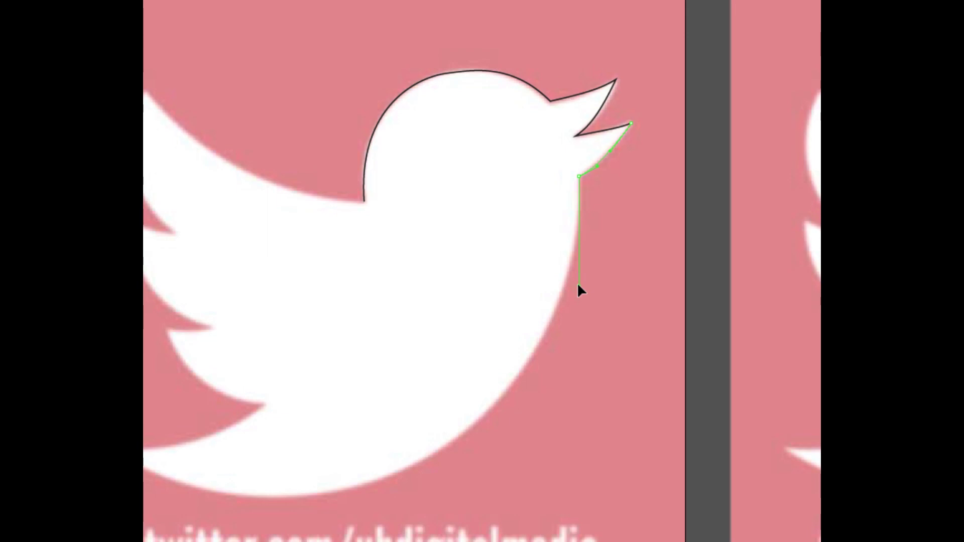
# - Extend the bird outline down the chest and belly, curving the handle toward the tail
pyautogui.scroll(-10, 578, 285)
pyautogui.scroll(10, 527, 300)
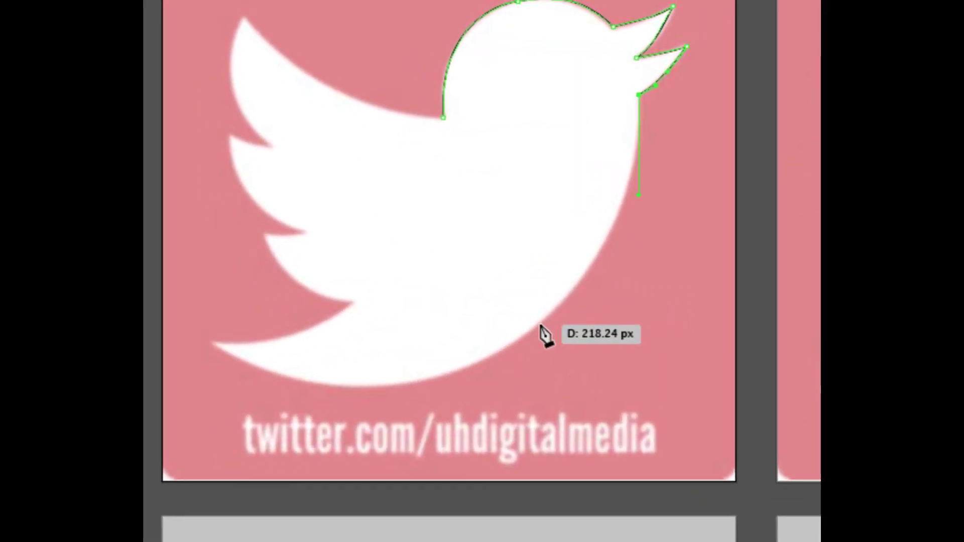
pyautogui.moveTo(540, 322); pyautogui.dragTo(507, 353)
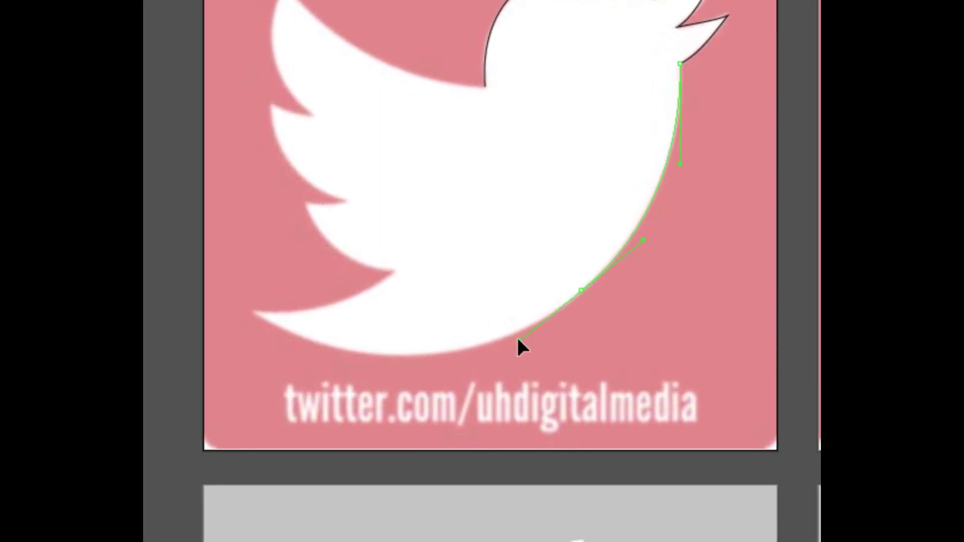
pyautogui.moveTo(517, 340); pyautogui.dragTo(518, 340)
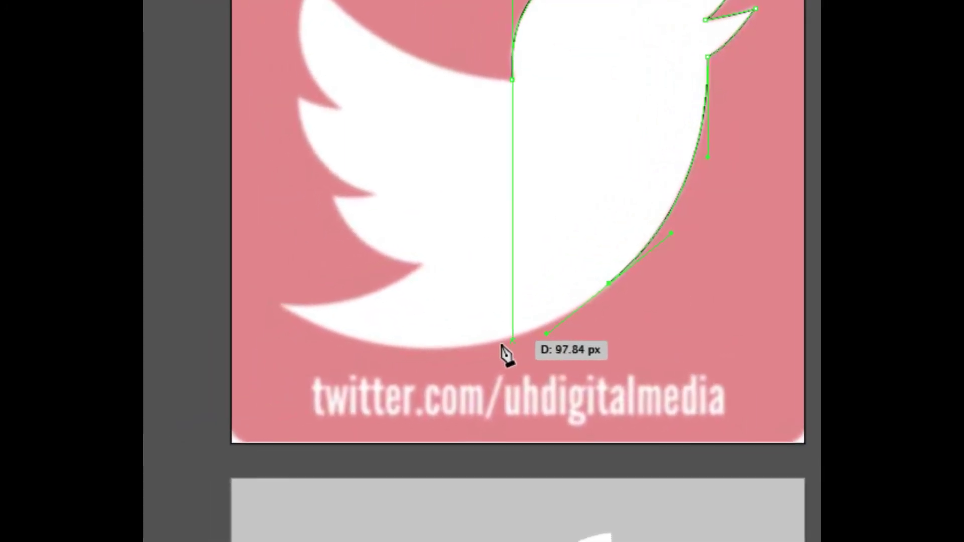
pyautogui.moveTo(430, 333); pyautogui.dragTo(439, 294)
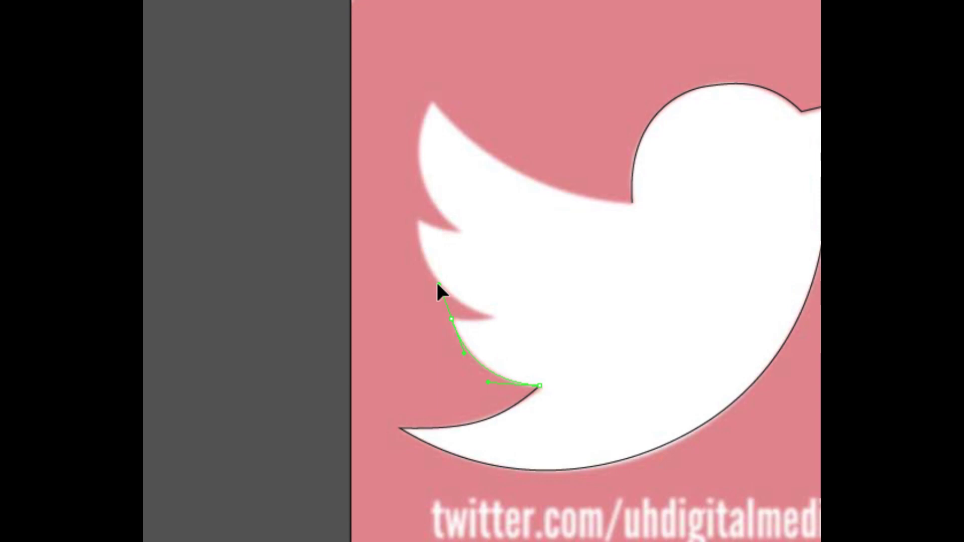
pyautogui.moveTo(436, 287); pyautogui.dragTo(457, 295)
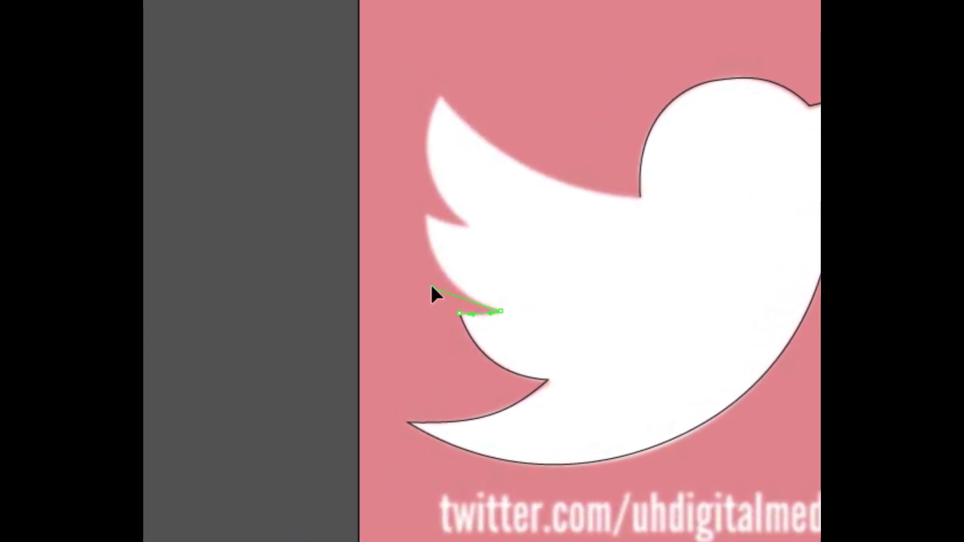
# - Add anchors at the lower wing notch and up to the top wing feather tip
pyautogui.moveTo(431, 290); pyautogui.dragTo(446, 273)
pyautogui.keyDown('ctrl'); pyautogui.click(445, 273); pyautogui.keyUp('ctrl')
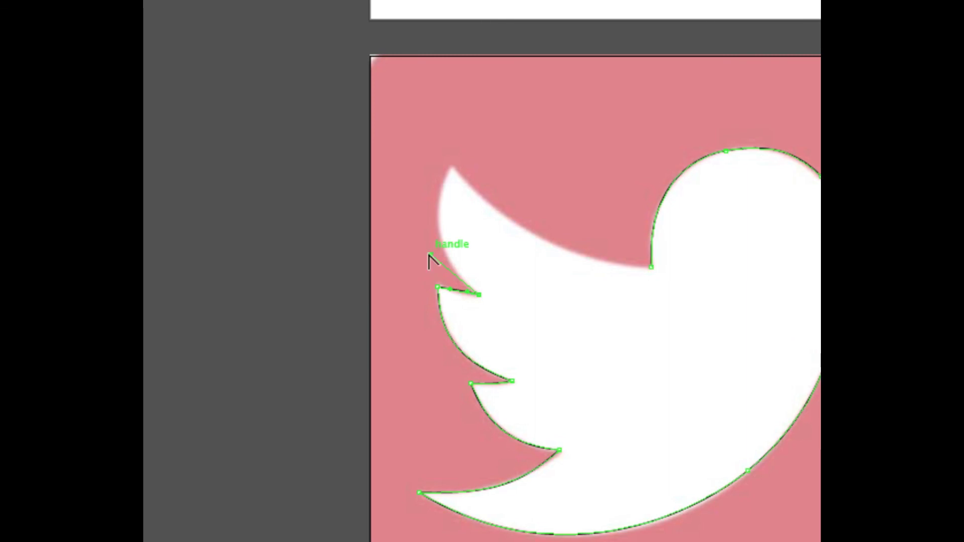
pyautogui.moveTo(447, 169); pyautogui.dragTo(457, 150)
pyautogui.moveTo(437, 220); pyautogui.dragTo(447, 237)
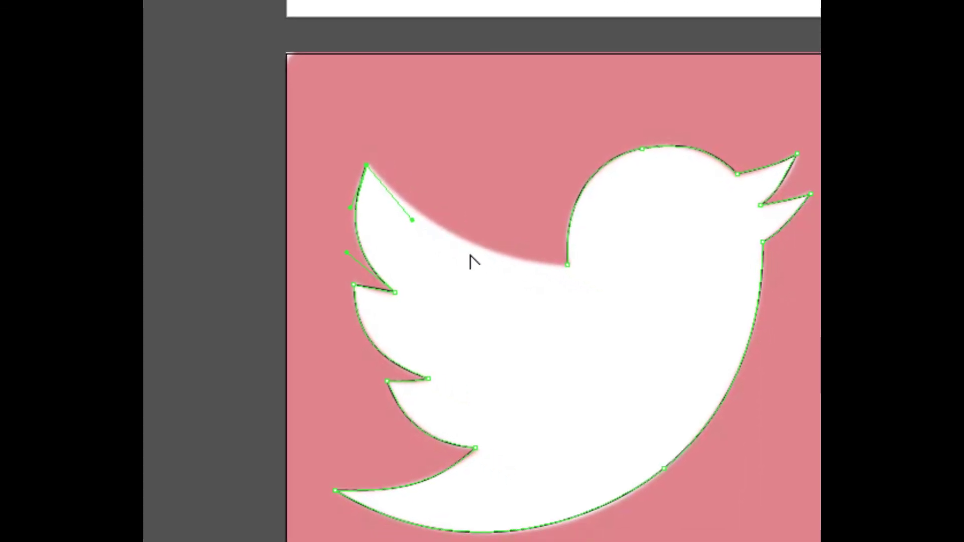
# - Curve the outline back to the neck and close the bird path there
pyautogui.moveTo(498, 253); pyautogui.dragTo(501, 257)
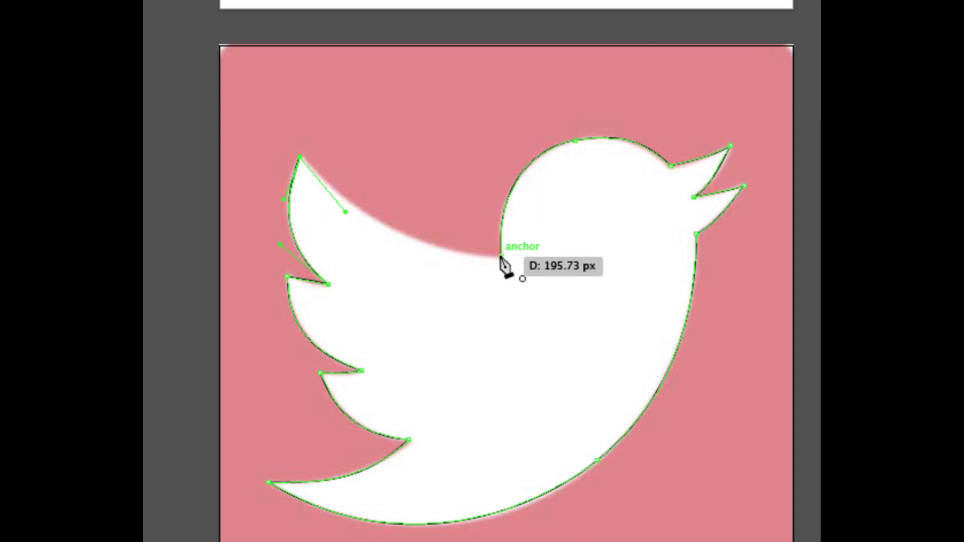
pyautogui.click(502, 257)
pyautogui.hscroll(2, 501, 251)
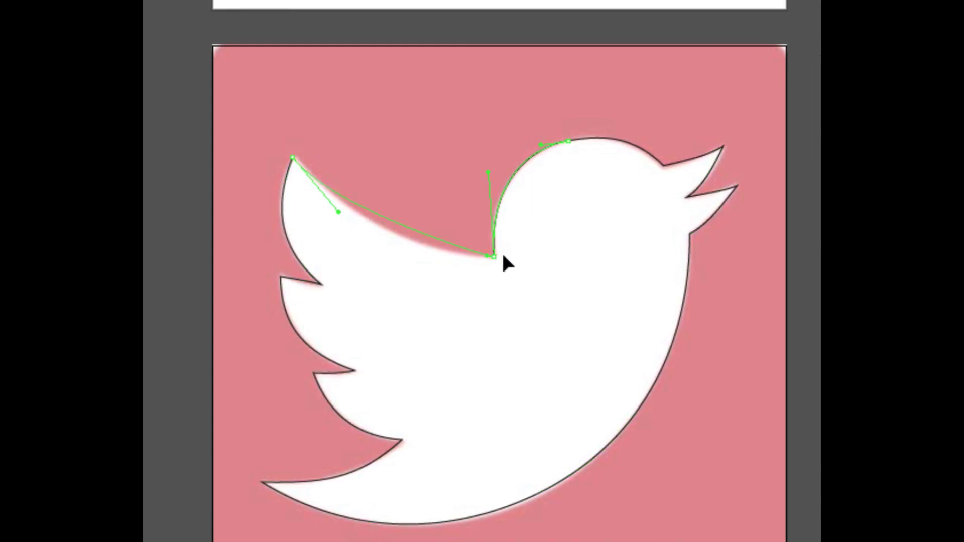
pyautogui.click(523, 255)
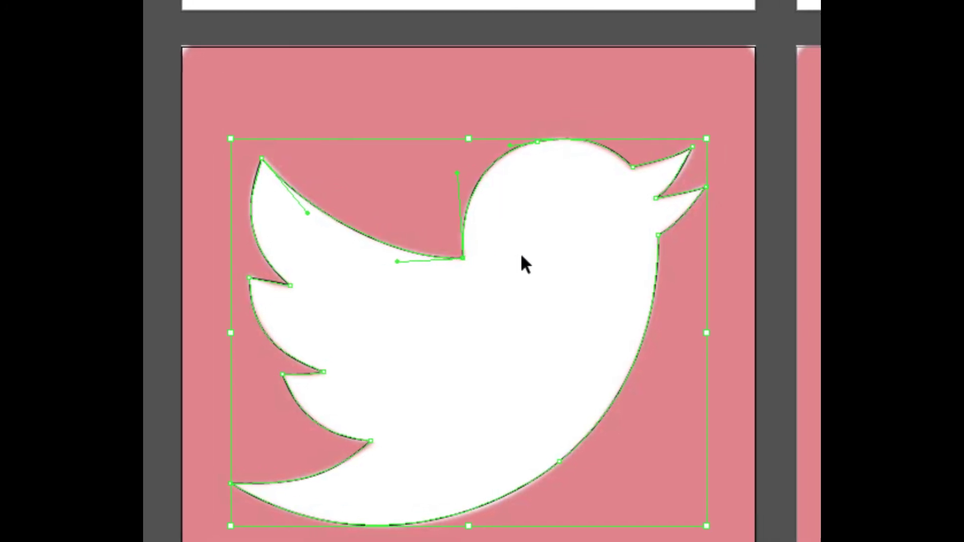
pyautogui.hscroll(-1, 520, 253)
# - Smooth the neck anchor's curve handles, then inspect them with Direct Selection
pyautogui.press('p')
pyautogui.hscroll(-1, 512, 256)
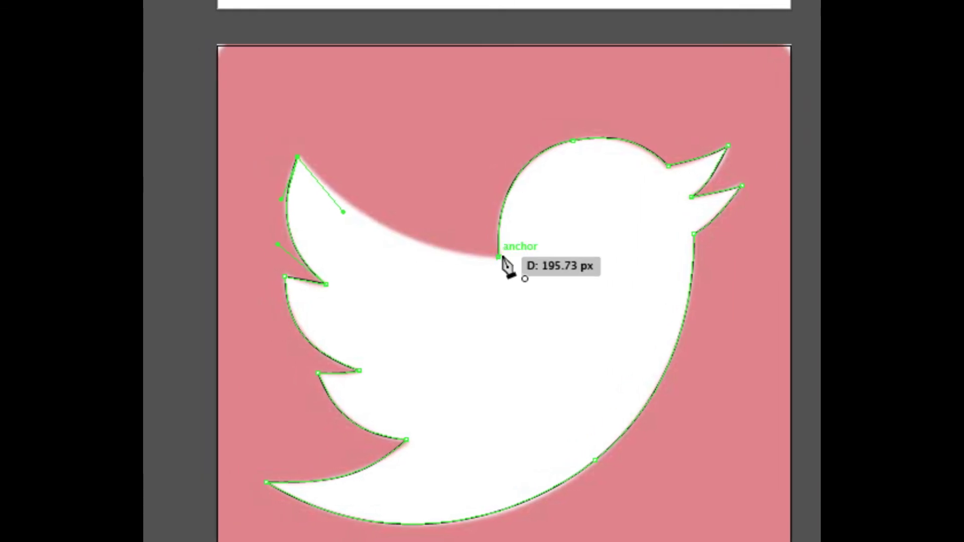
pyautogui.moveTo(505, 256); pyautogui.dragTo(541, 243)
pyautogui.hscroll(3, 535, 264)
pyautogui.scroll(-1, 532, 257)
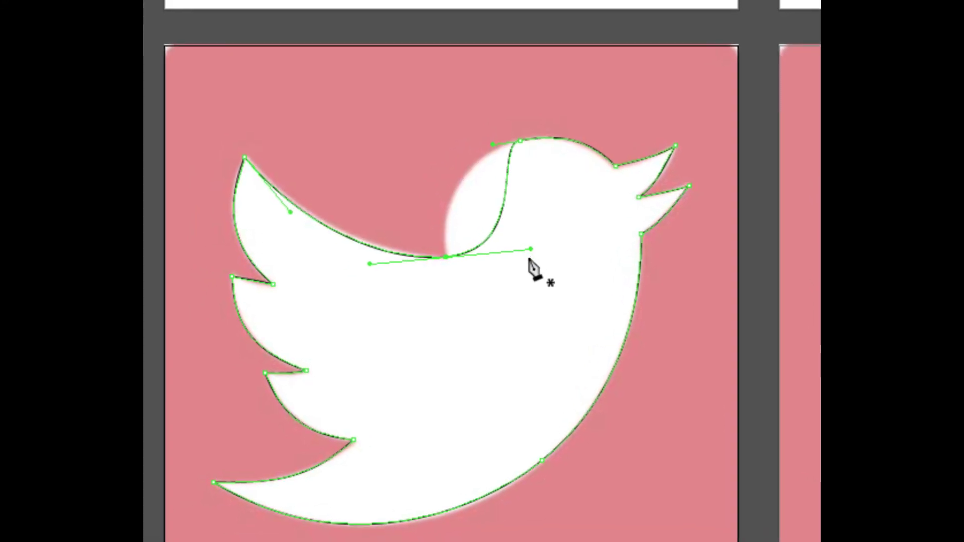
pyautogui.press('v')
pyautogui.press('a')
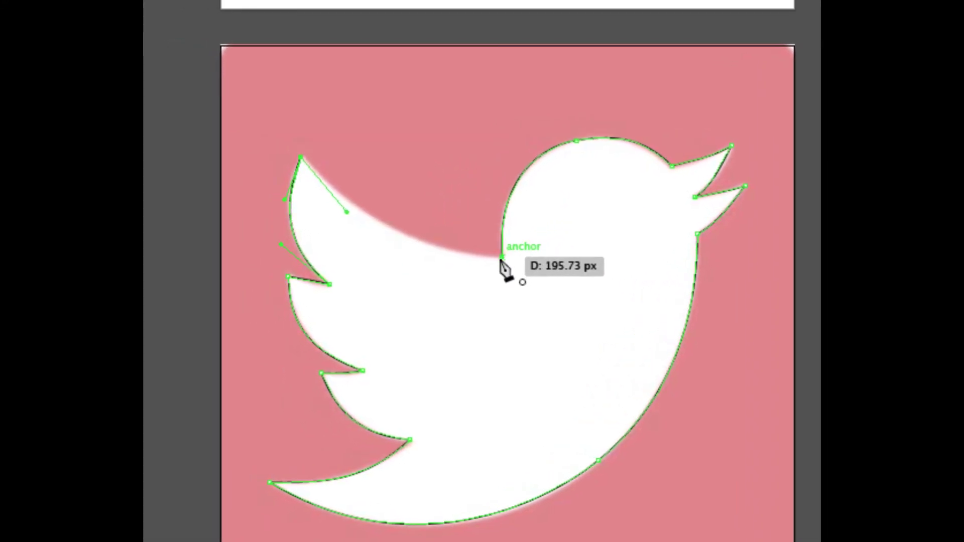
pyautogui.click(452, 255)
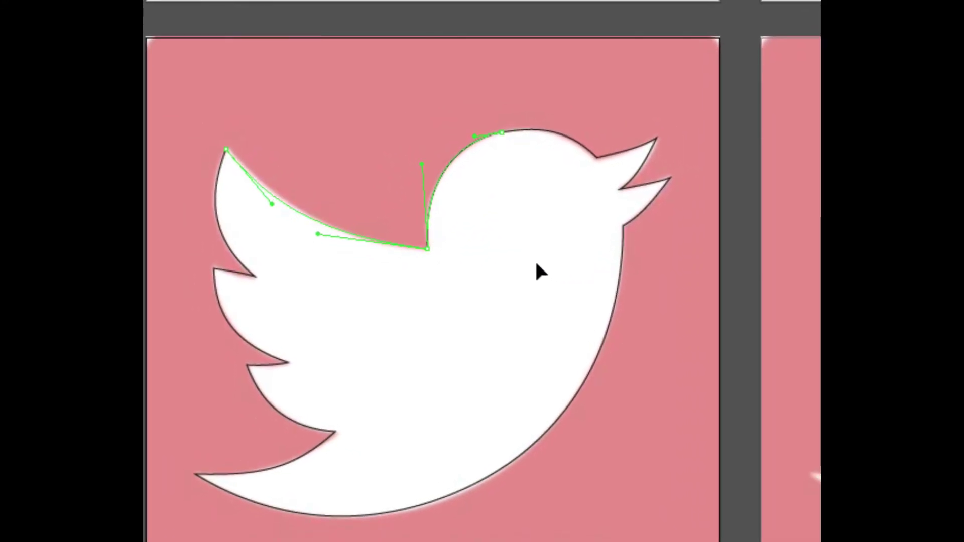
pyautogui.press('p')
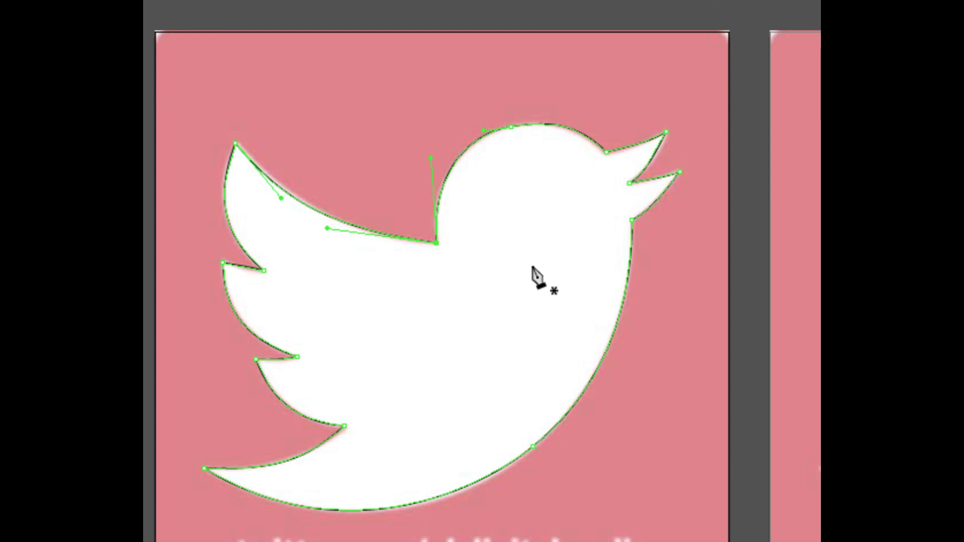
# - Move to the Apple logo and trace its leaf with a closed two-anchor curved Pen path
pyautogui.press('v')
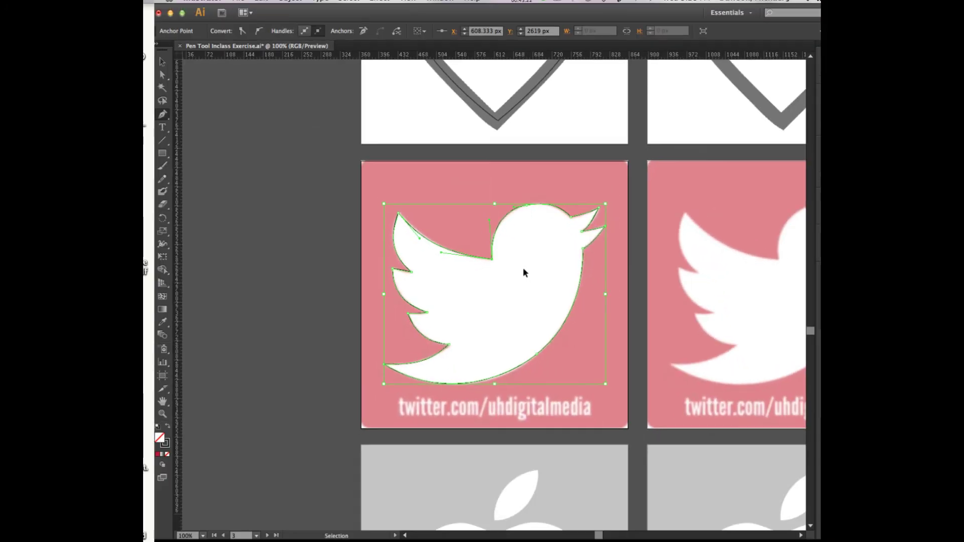
pyautogui.scroll(-5, 522, 273)
pyautogui.press('p')
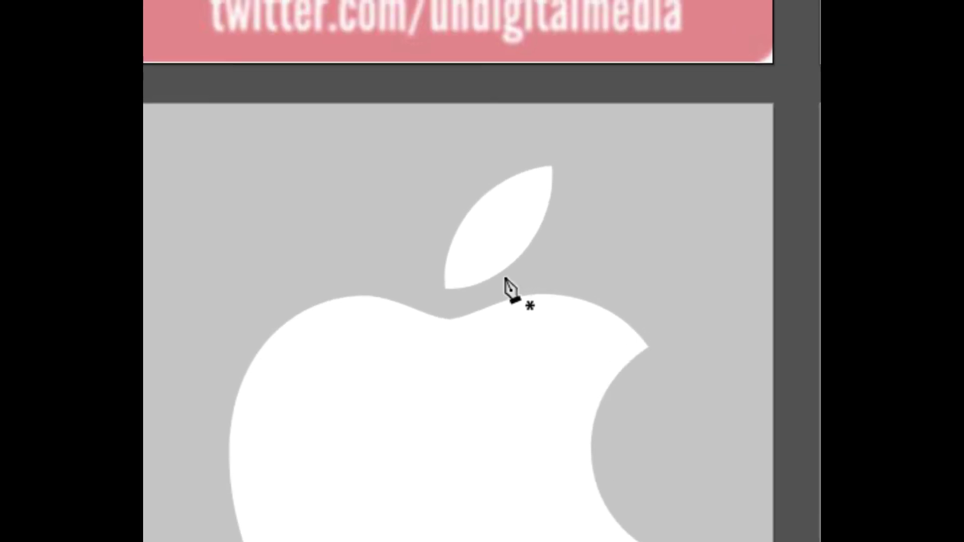
pyautogui.moveTo(506, 277)
pyautogui.mouseDown()
pyautogui.moveTo(499, 303)
pyautogui.moveTo(494, 278)
pyautogui.mouseUp()
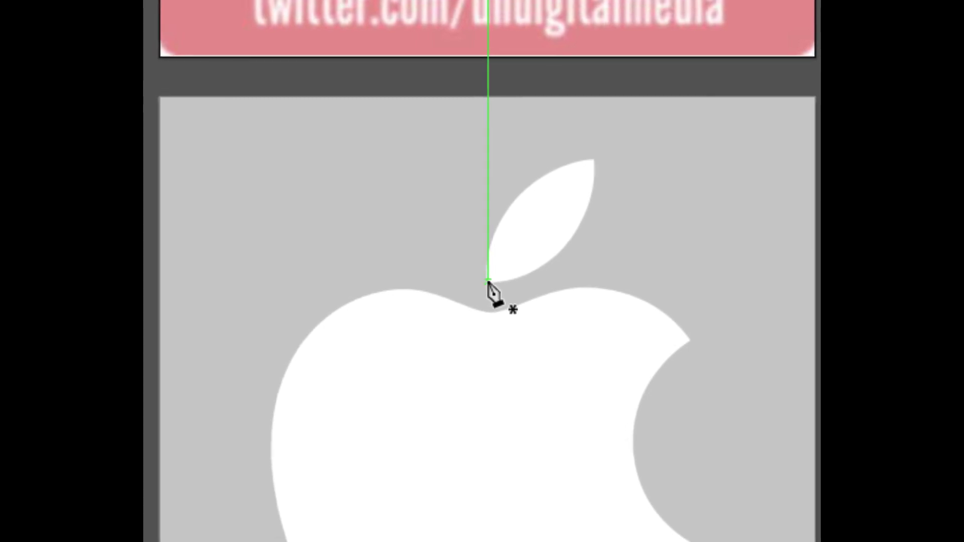
pyautogui.moveTo(486, 282); pyautogui.dragTo(422, 357)
pyautogui.moveTo(485, 302); pyautogui.dragTo(526, 168)
pyautogui.moveTo(526, 219); pyautogui.dragTo(446, 304)
pyautogui.moveTo(502, 244); pyautogui.dragTo(499, 243)
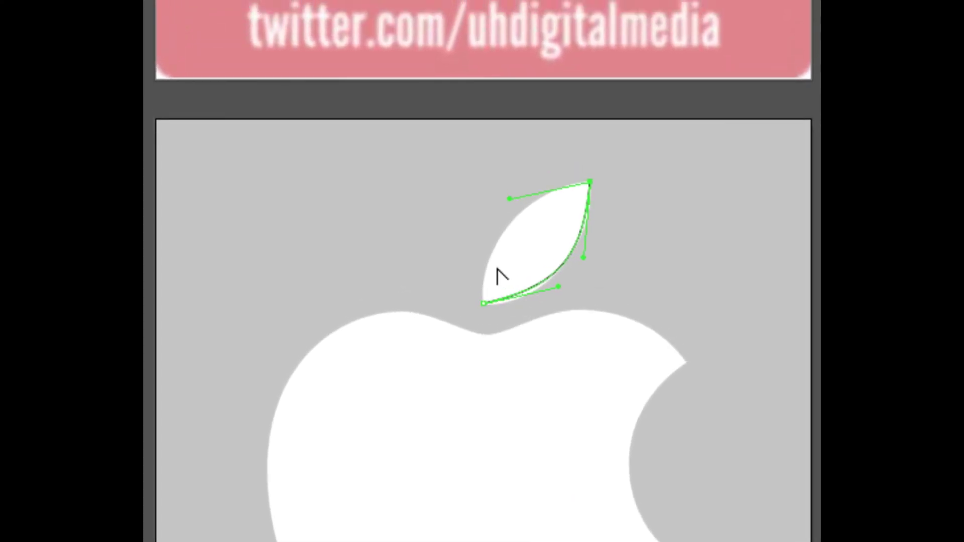
pyautogui.moveTo(493, 280); pyautogui.dragTo(490, 286)
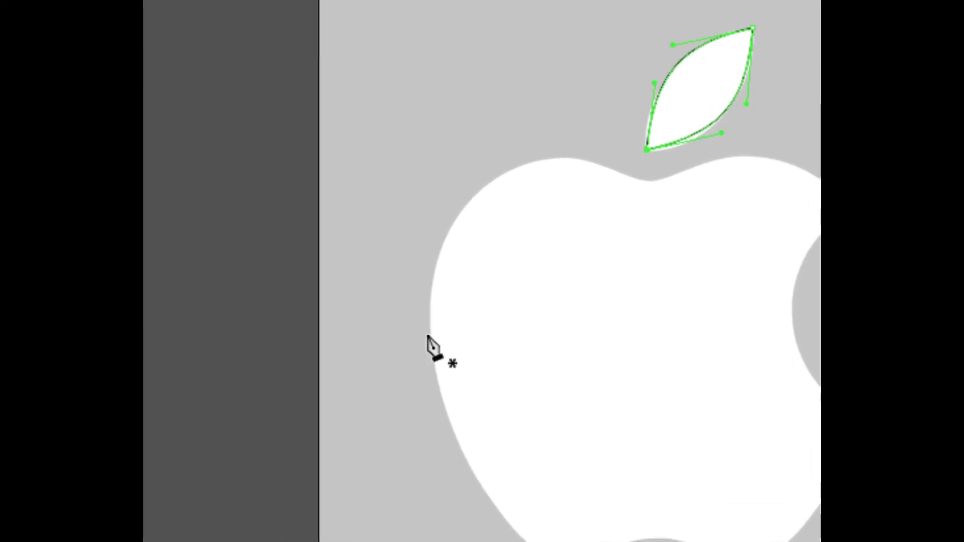
# - Start the apple body path on its left edge, undoing a misplaced notch anchor
pyautogui.moveTo(429, 337); pyautogui.dragTo(428, 230)
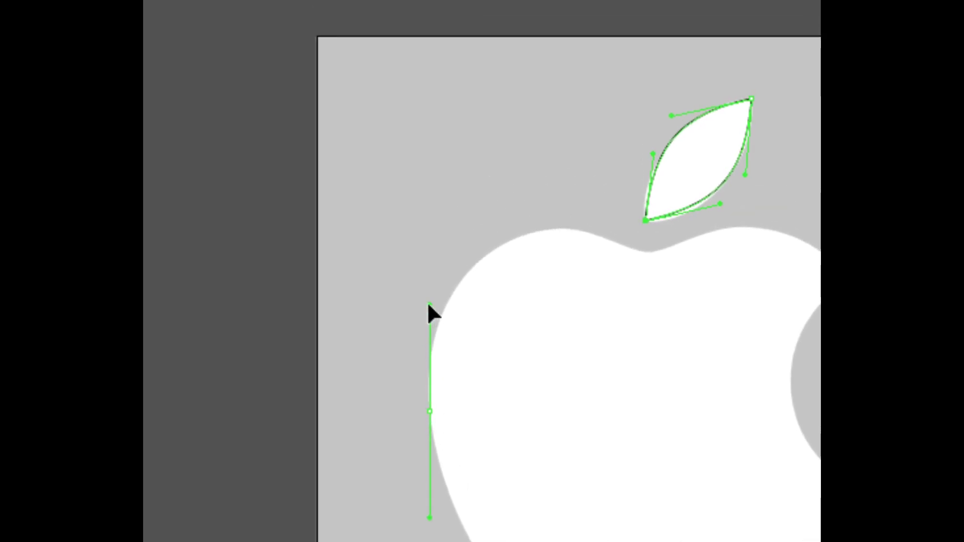
pyautogui.moveTo(428, 304); pyautogui.dragTo(426, 300)
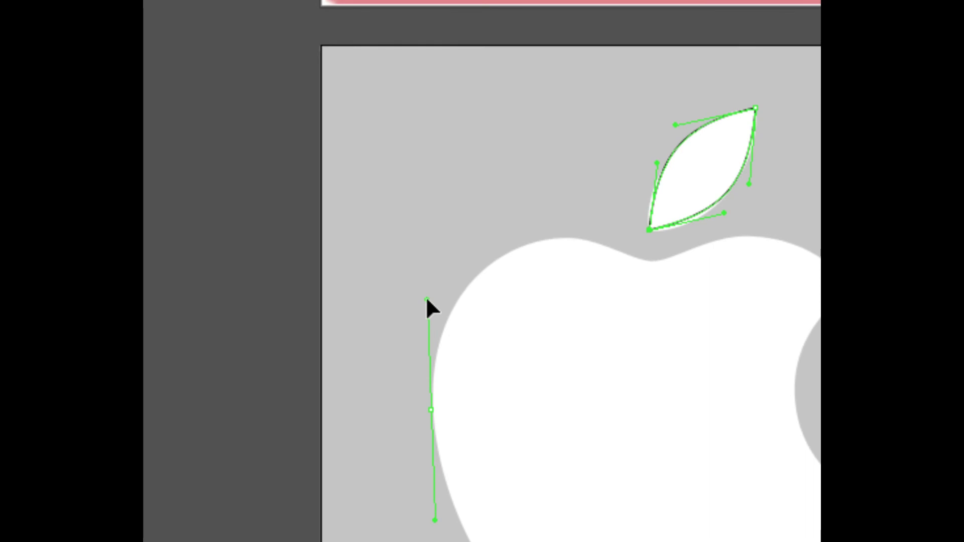
pyautogui.moveTo(649, 185); pyautogui.dragTo(648, 262)
pyautogui.moveTo(494, 290); pyautogui.dragTo(521, 307)
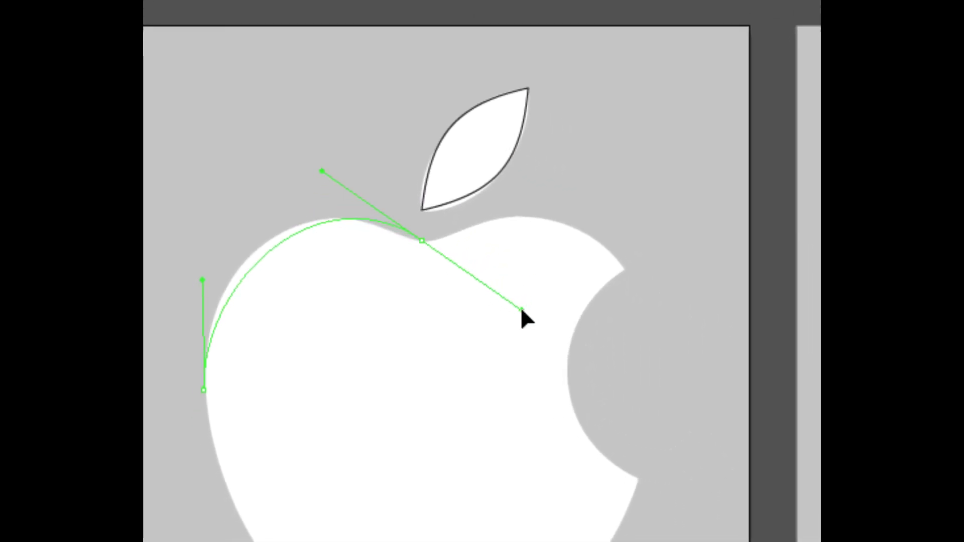
pyautogui.press('super')
pyautogui.press('super+z')
# - Add curved anchors at the tops of both lobes and the upper edge of the bite
pyautogui.moveTo(322, 219); pyautogui.dragTo(354, 217)
pyautogui.moveTo(472, 282); pyautogui.dragTo(500, 289)
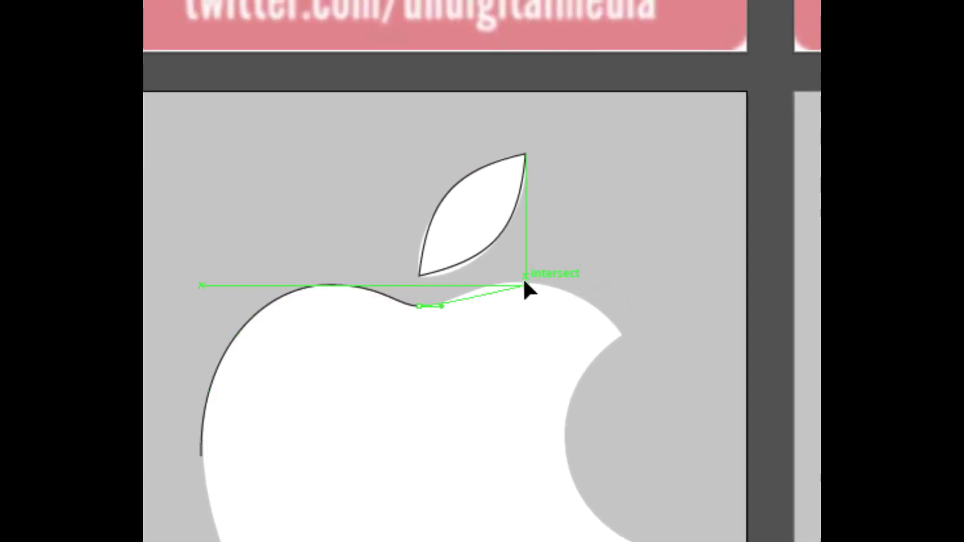
pyautogui.moveTo(524, 284); pyautogui.dragTo(566, 285)
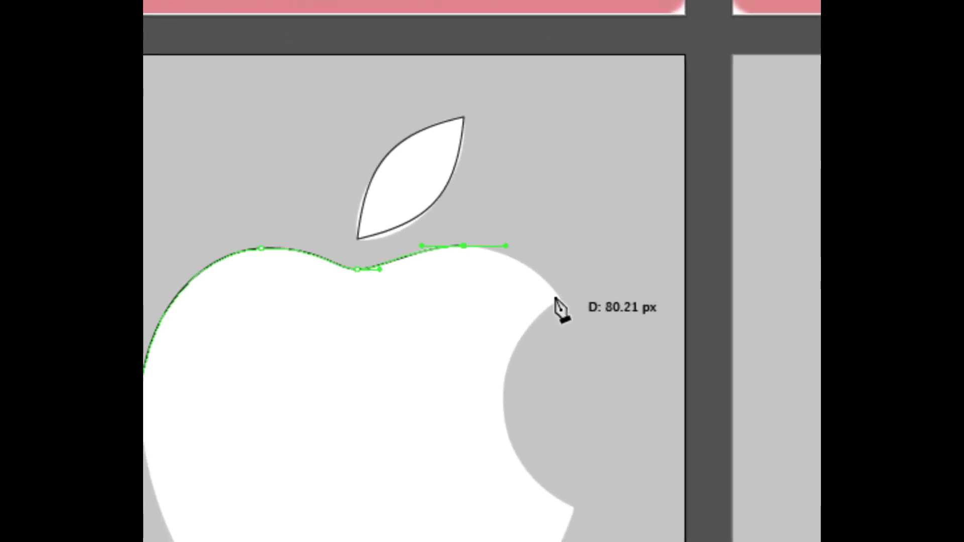
pyautogui.moveTo(556, 299); pyautogui.dragTo(546, 389)
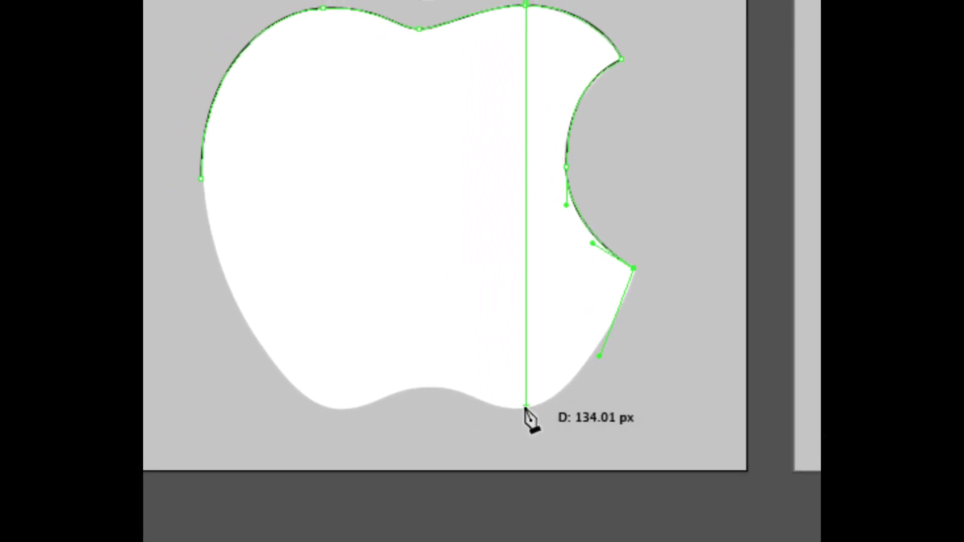
# - Continue from the bite around the bottom bump and lower-left corner, closing at the start point
pyautogui.moveTo(525, 407); pyautogui.dragTo(512, 405)
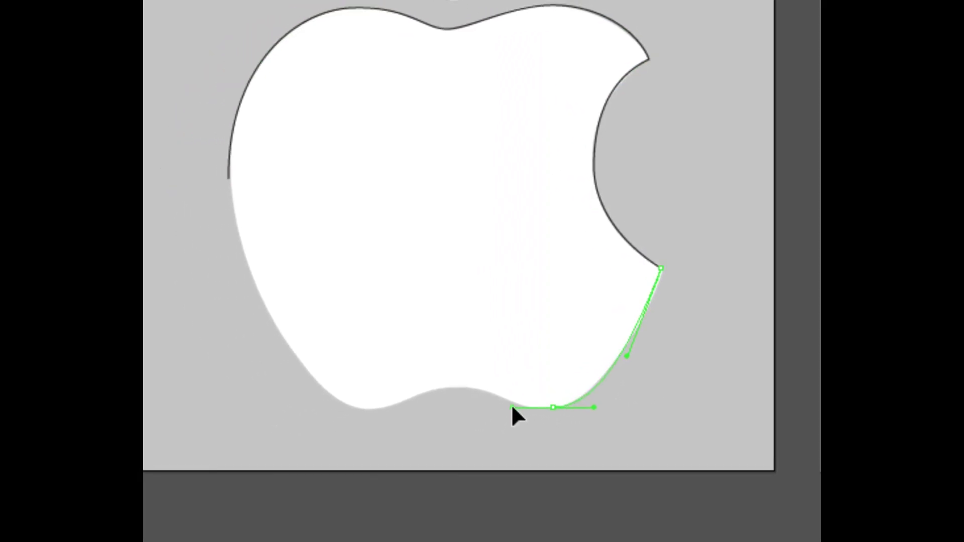
pyautogui.moveTo(461, 387); pyautogui.dragTo(428, 386)
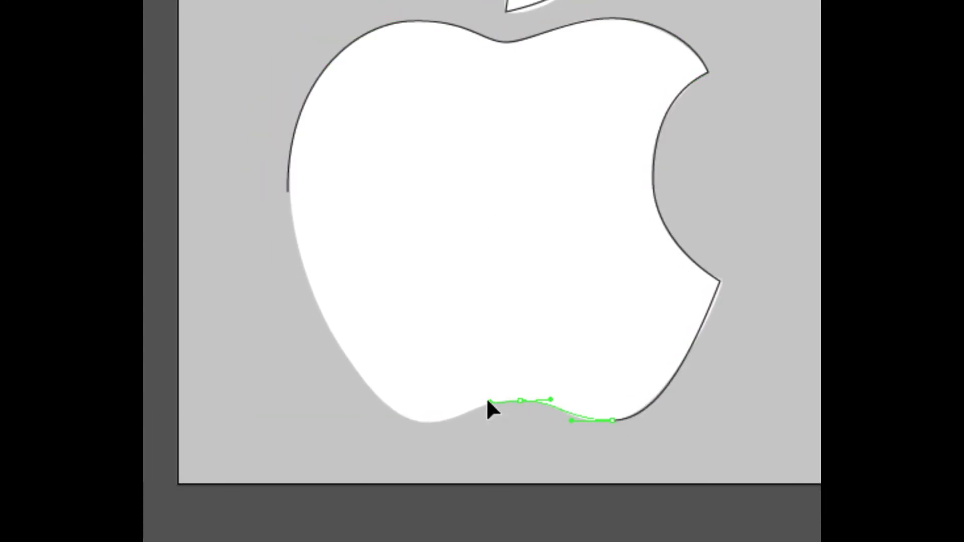
pyautogui.moveTo(487, 401); pyautogui.dragTo(450, 406)
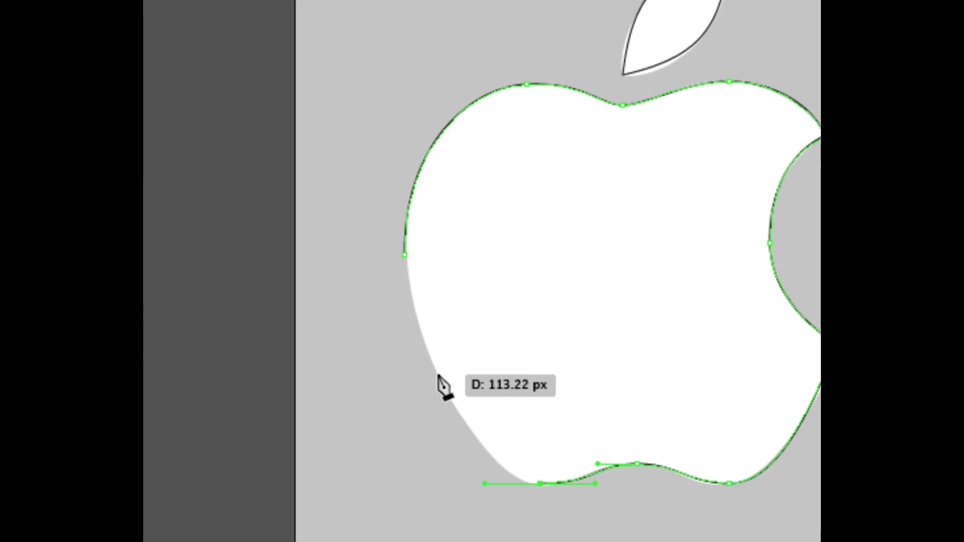
pyautogui.moveTo(436, 374); pyautogui.dragTo(408, 320)
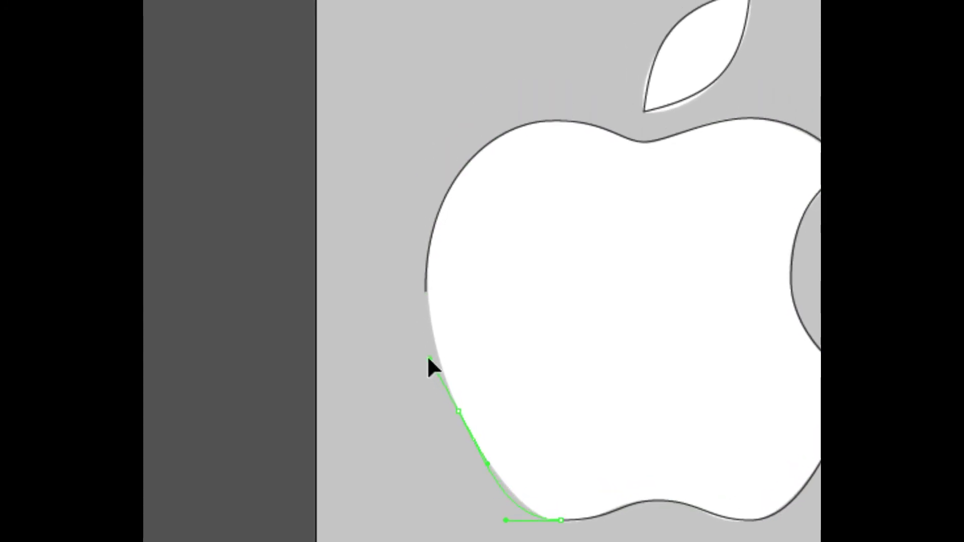
pyautogui.moveTo(427, 357); pyautogui.dragTo(435, 368)
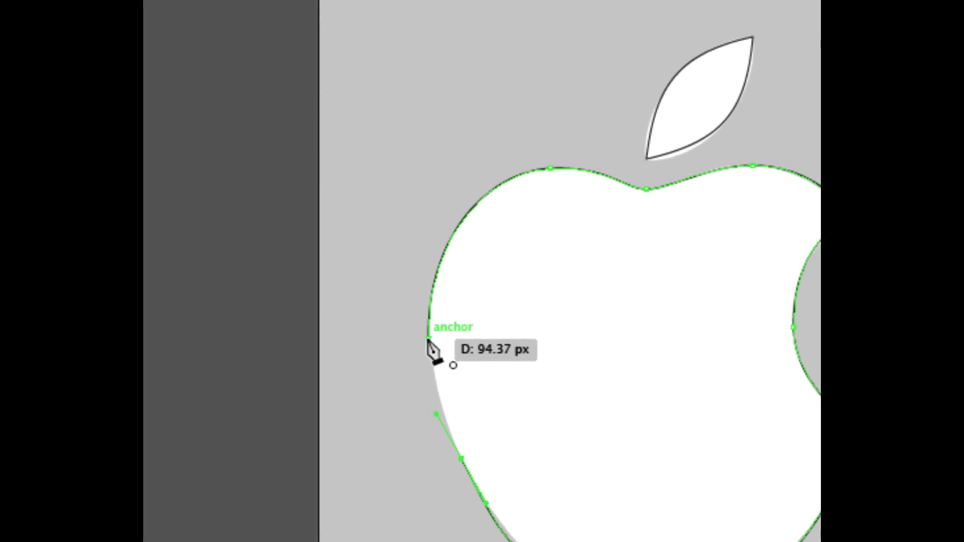
pyautogui.click(428, 338)
pyautogui.scroll(3, 427, 321)
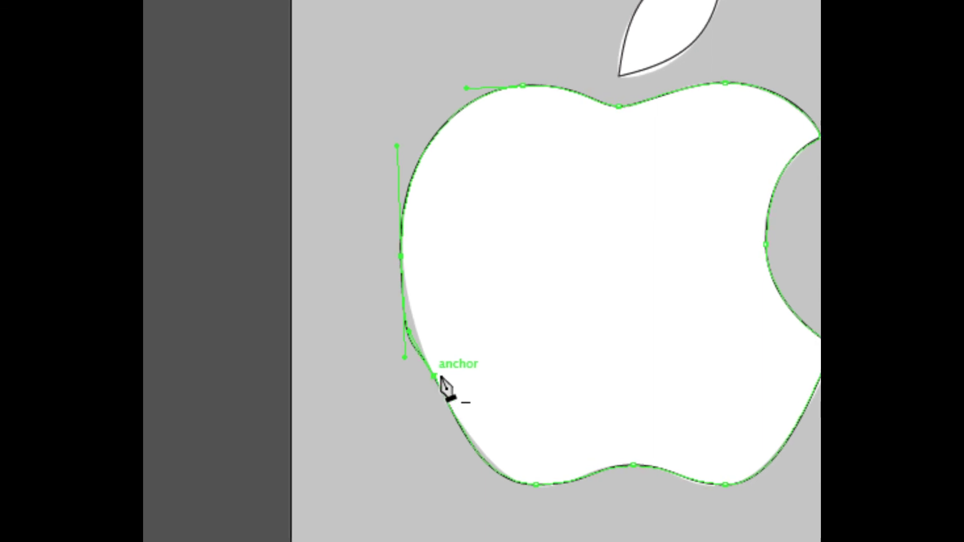
# - Adjust the lower-left and left anchors and handles so the curve matches the apple edge
pyautogui.press('v')
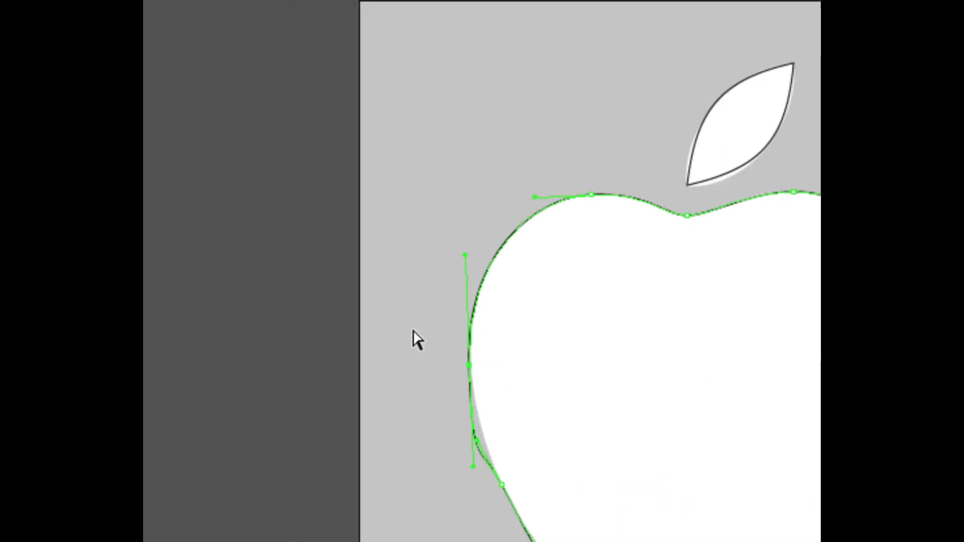
pyautogui.click(415, 380)
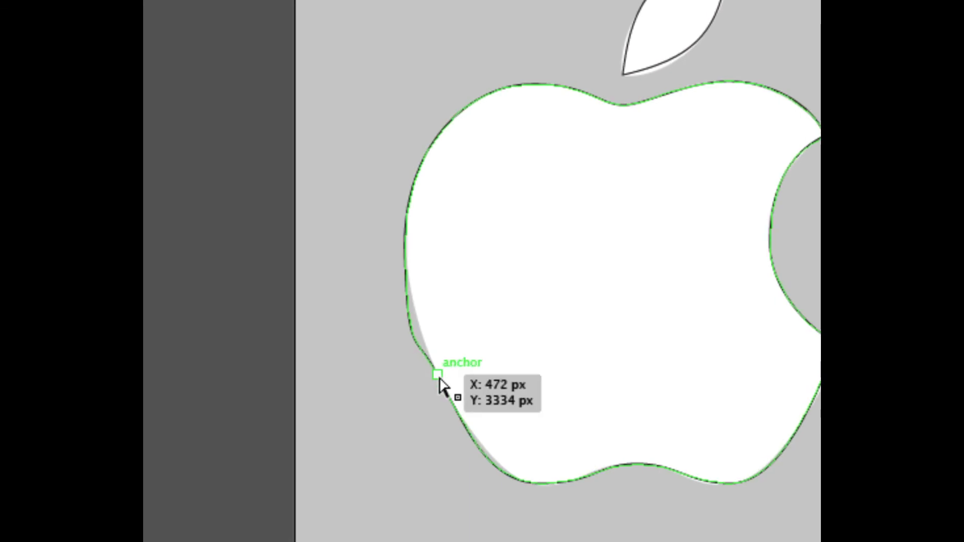
pyautogui.moveTo(439, 380)
pyautogui.mouseDown()
pyautogui.moveTo(447, 391)
pyautogui.moveTo(438, 382)
pyautogui.mouseUp()
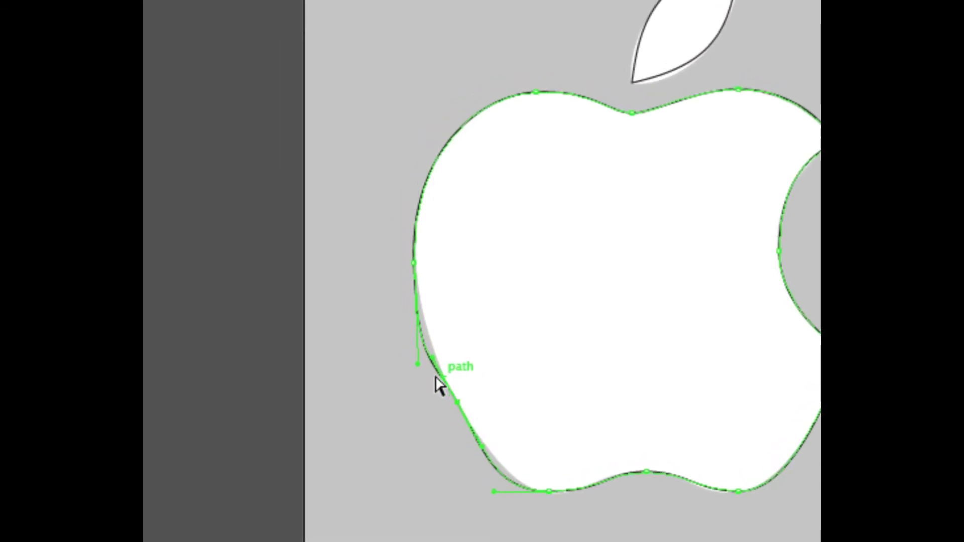
pyautogui.click(429, 361)
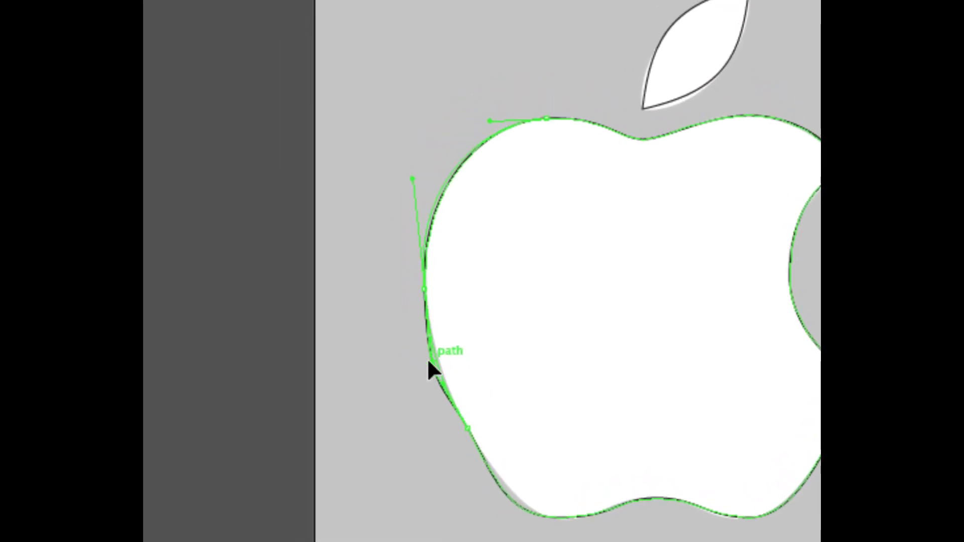
pyautogui.click(430, 369)
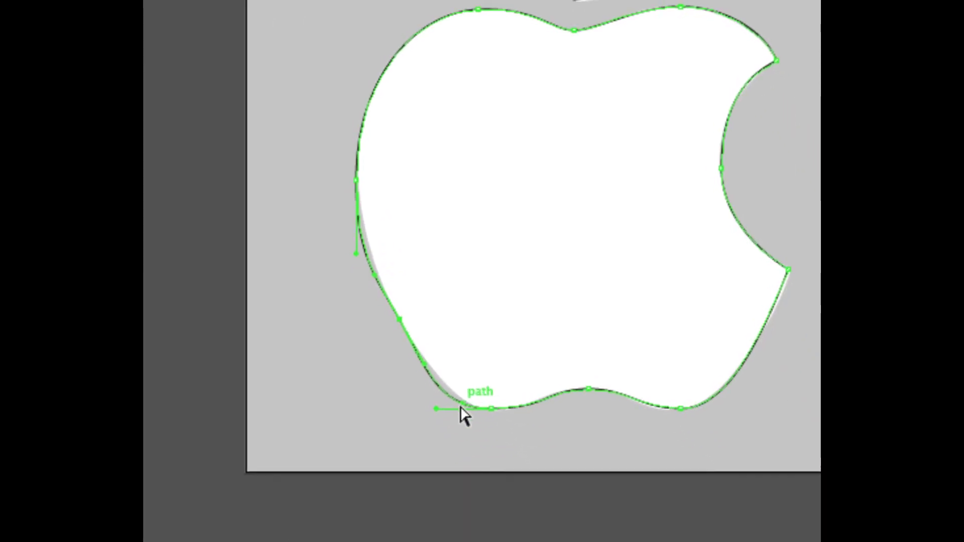
pyautogui.moveTo(453, 408); pyautogui.dragTo(450, 398)
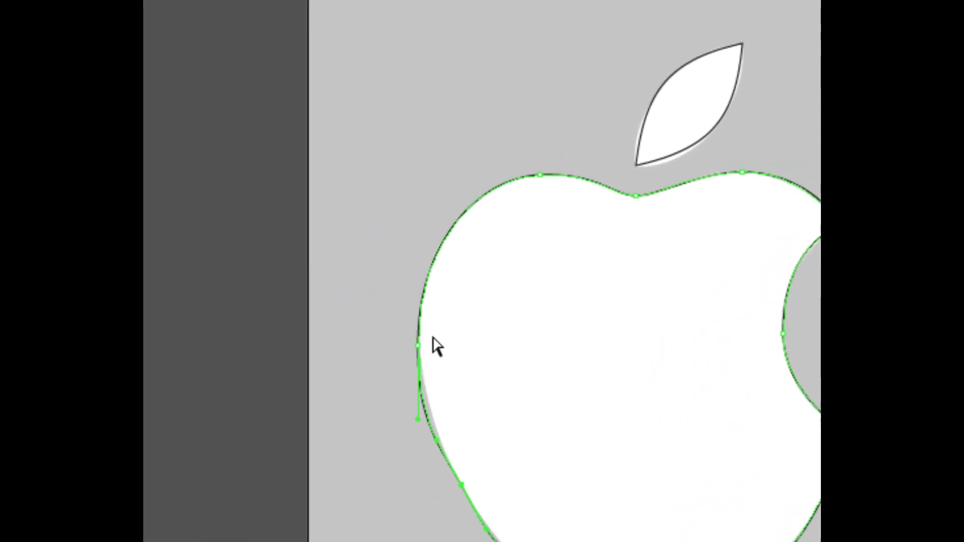
pyautogui.moveTo(427, 338); pyautogui.dragTo(426, 334)
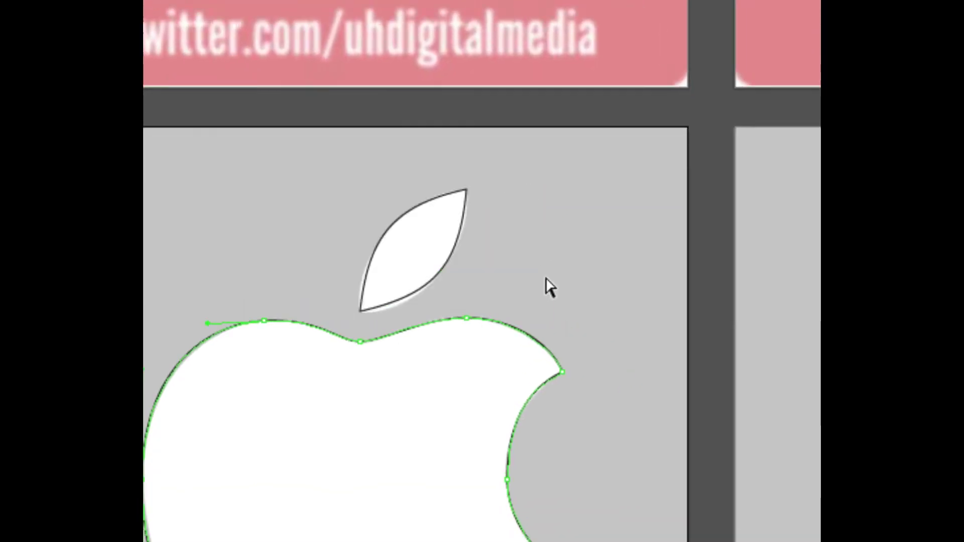
pyautogui.press('v')
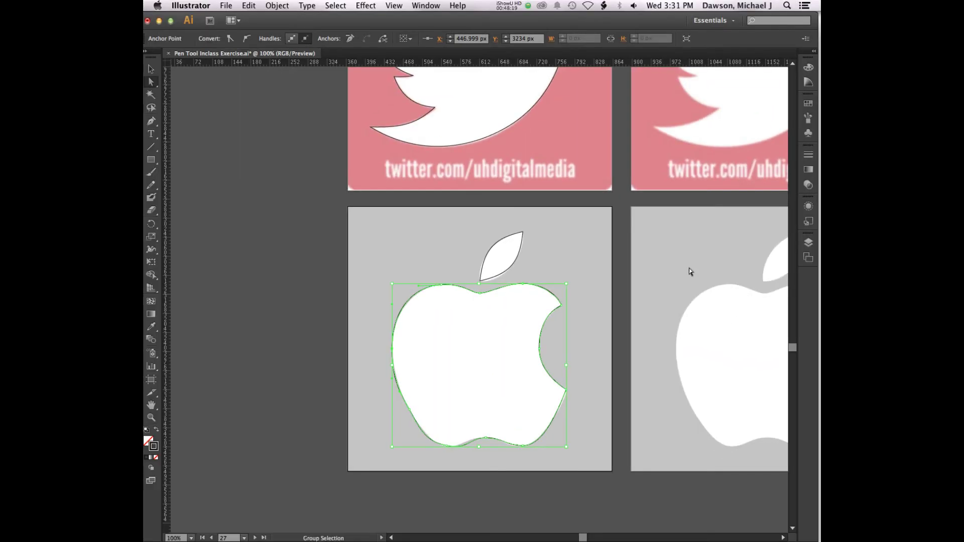